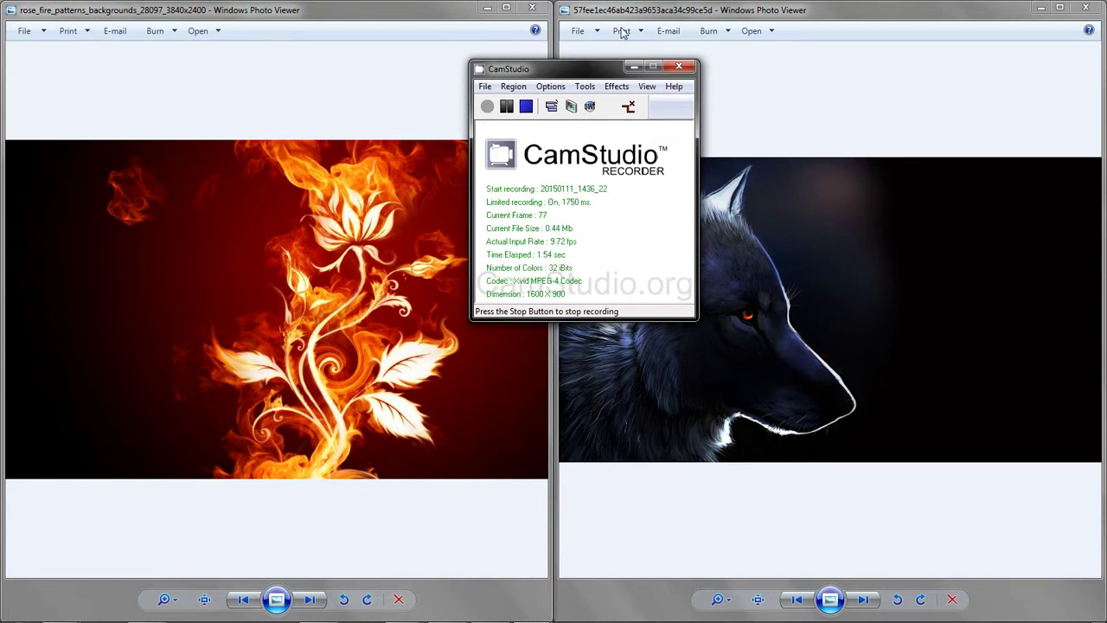
Bring the wolf and fiery rose photos forward, then display the fire_rose_wolf_1 composite maximized.
{"action": "left_click", "coordinate": [652, 5]}
{"action": "left_click", "coordinate": [429, 5]}
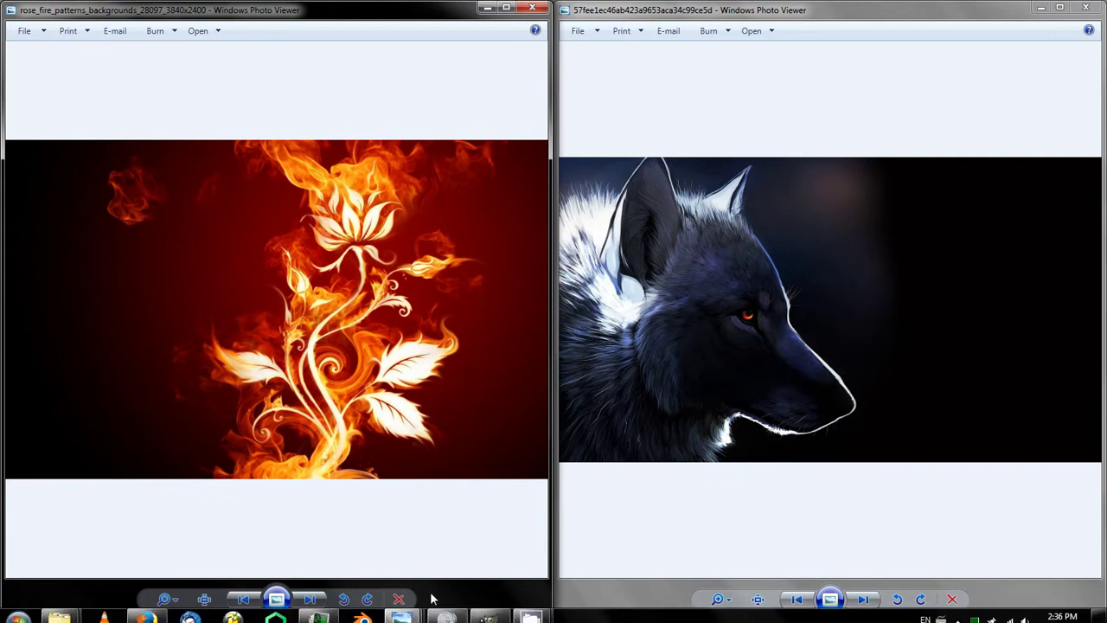
{"action": "mouse_move", "coordinate": [401, 608]}
{"action": "left_click", "coordinate": [283, 551]}
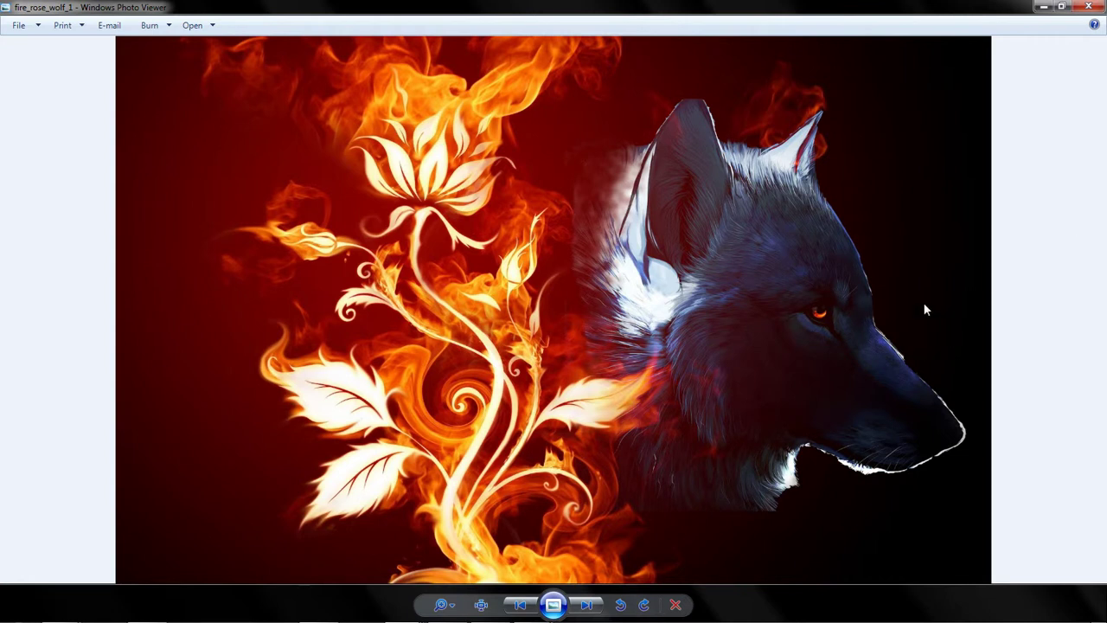
{"action": "mouse_move", "coordinate": [450, 616]}
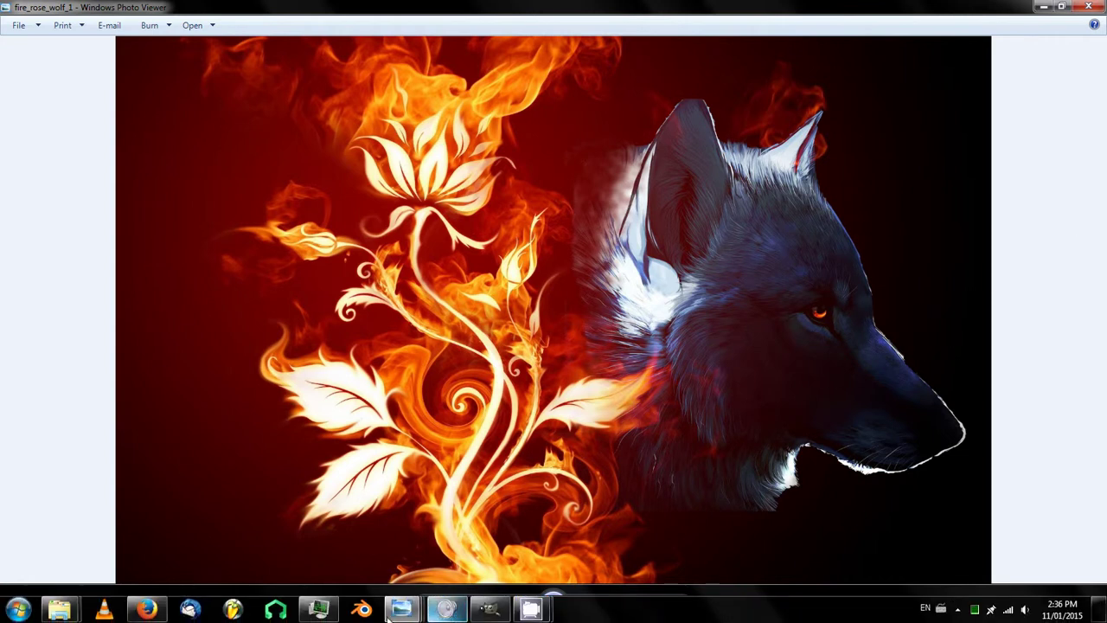
Load rose_fire_patterns_backgrounds_28097_3840x2400.jpg from the art_free_paint folder into GIMP.
{"action": "left_click", "coordinate": [489, 610]}
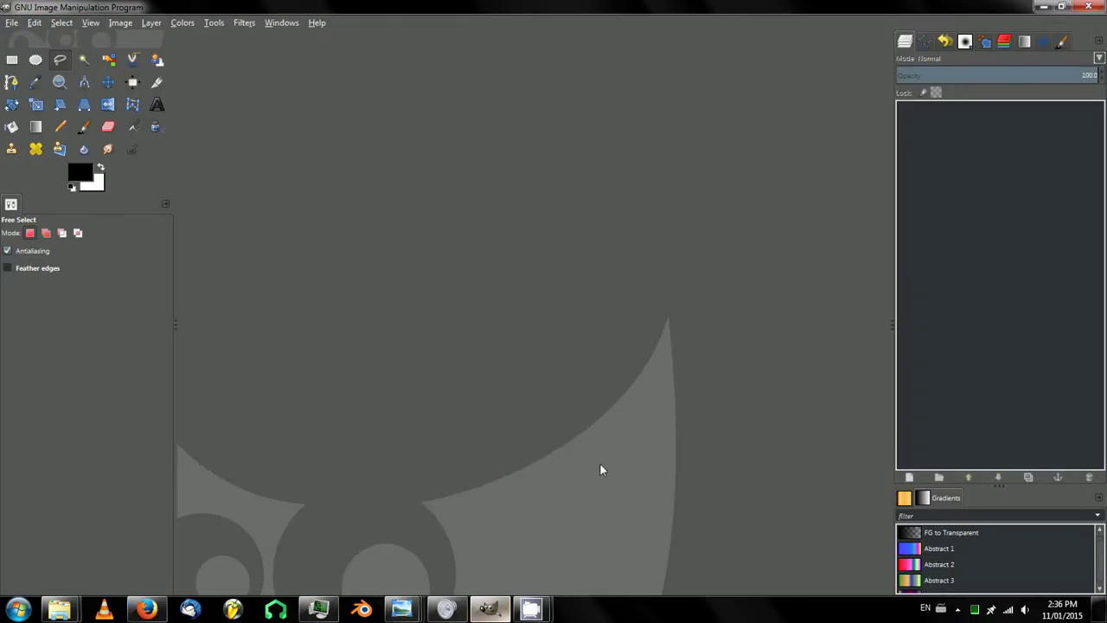
{"action": "mouse_move", "coordinate": [65, 609]}
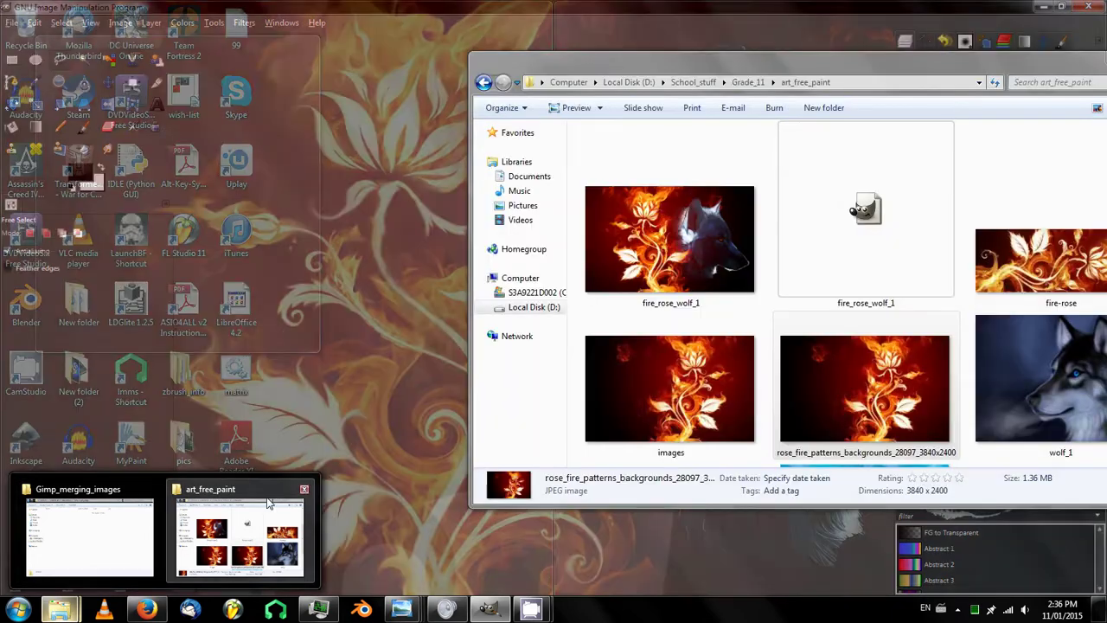
{"action": "left_click", "coordinate": [240, 537]}
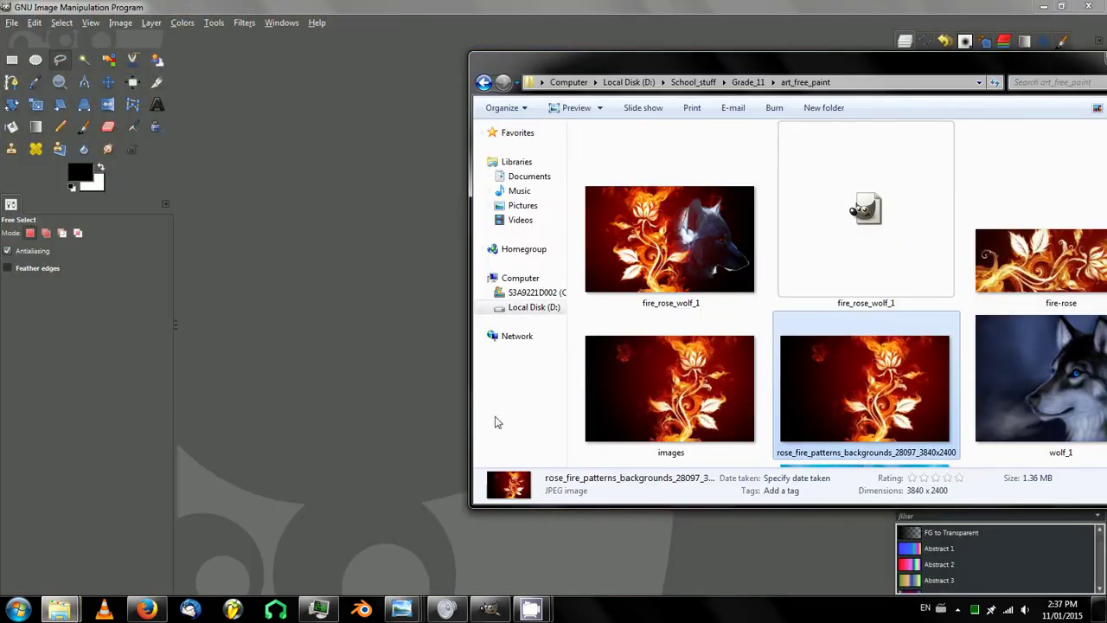
{"action": "left_click_drag", "start_coordinate": [878, 406], "coordinate": [334, 339]}
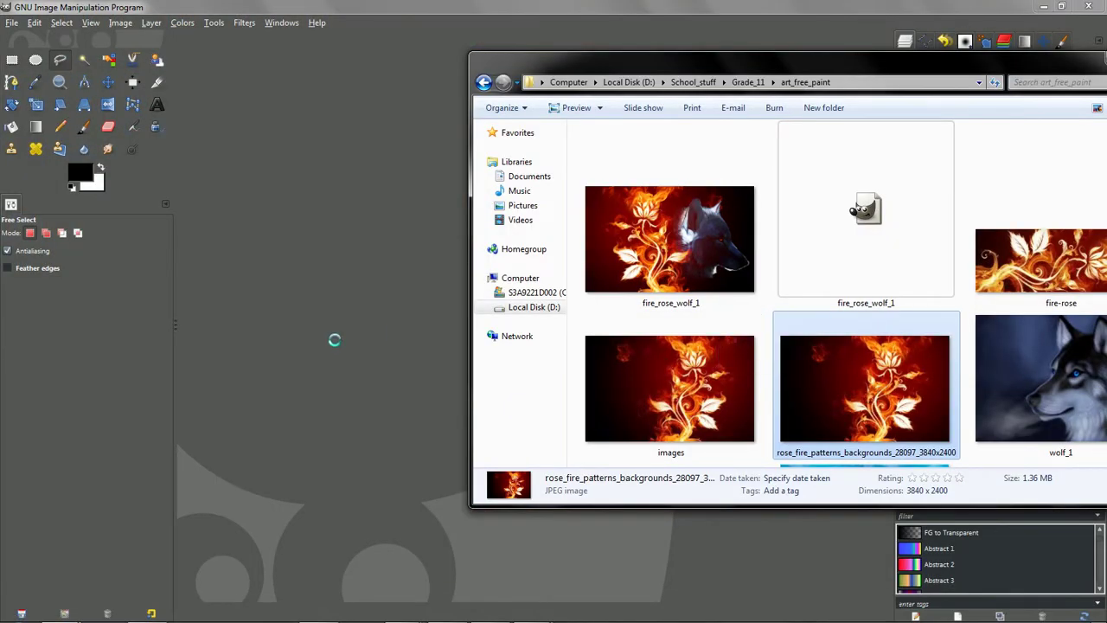
{"action": "left_click", "coordinate": [807, 2]}
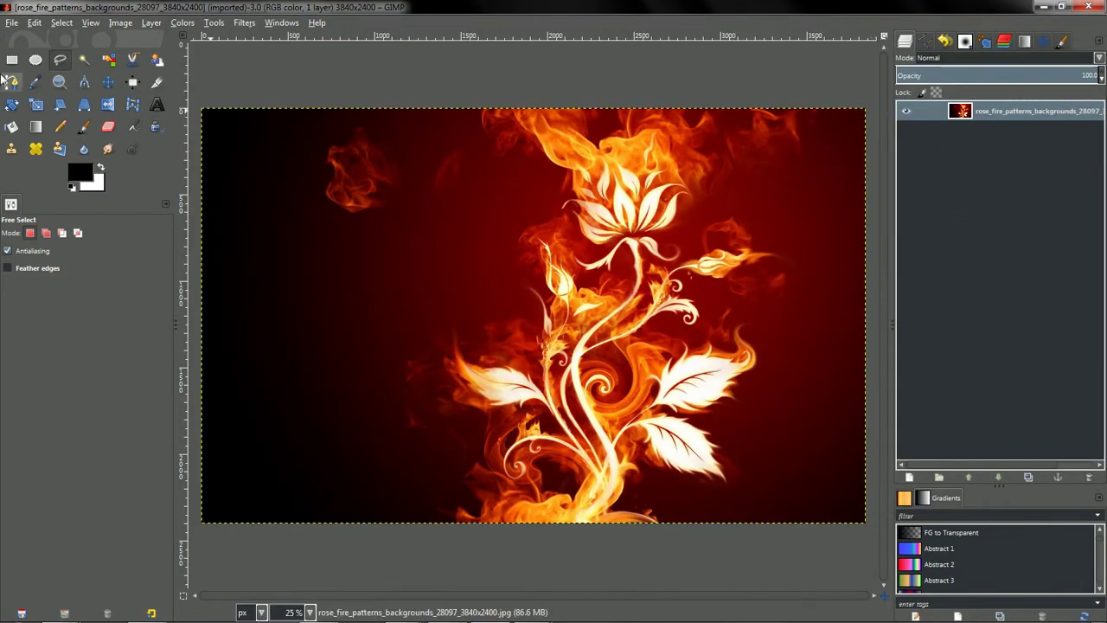
Open the dark wolf photo 57fee1ec46ab423a9653aca34c99ce5d.jpg as a layer above the rose background.
{"action": "left_click", "coordinate": [11, 23]}
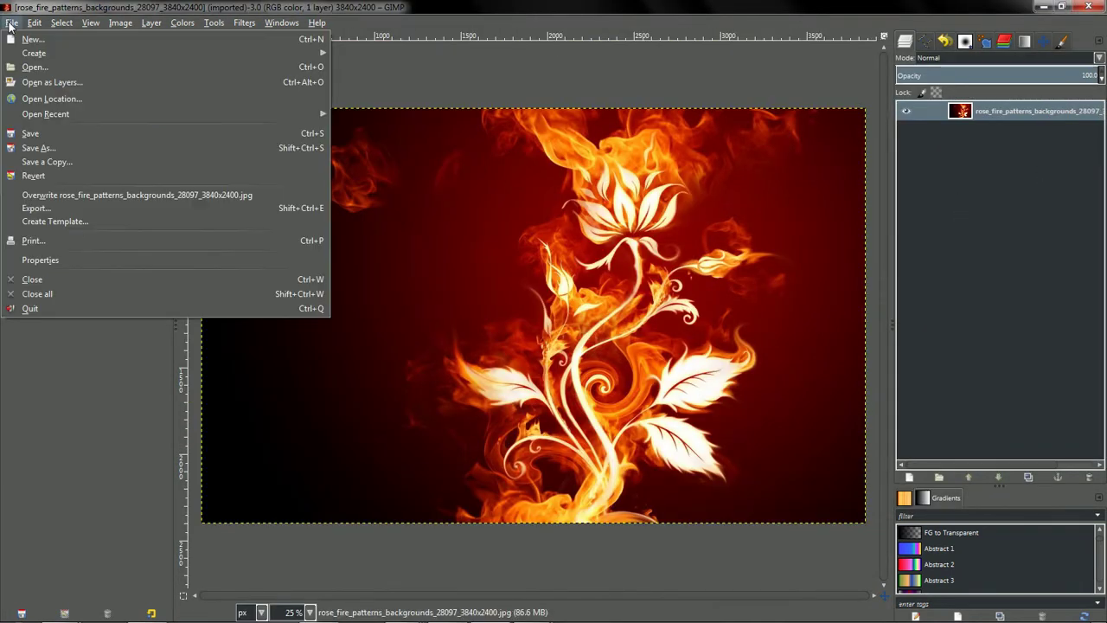
{"action": "left_click", "coordinate": [92, 81]}
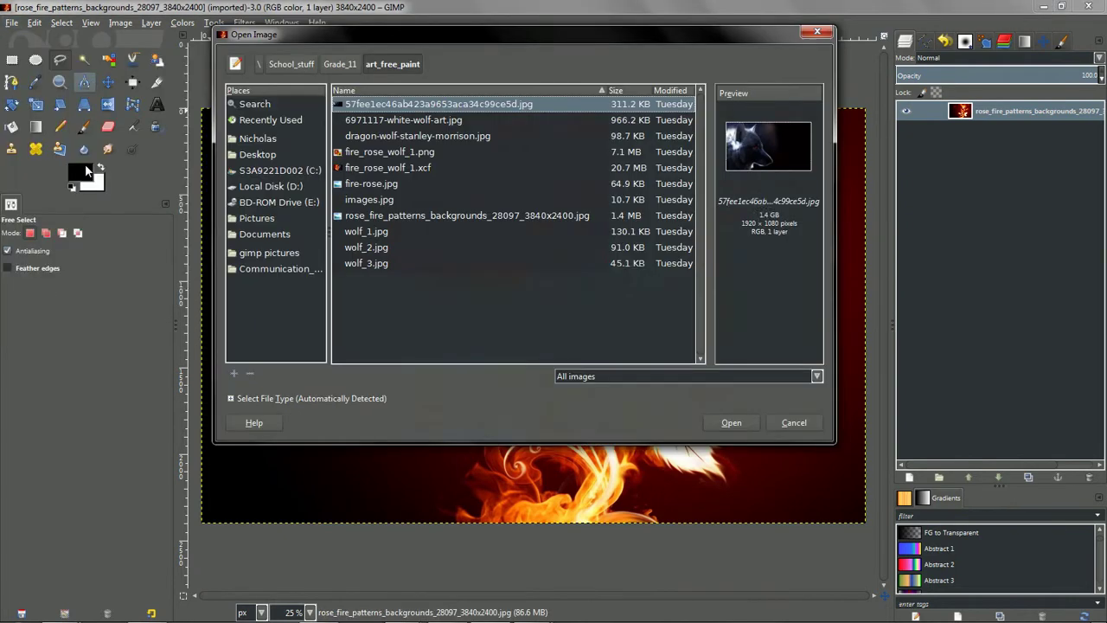
{"action": "left_click", "coordinate": [400, 119]}
{"action": "left_click", "coordinate": [403, 102]}
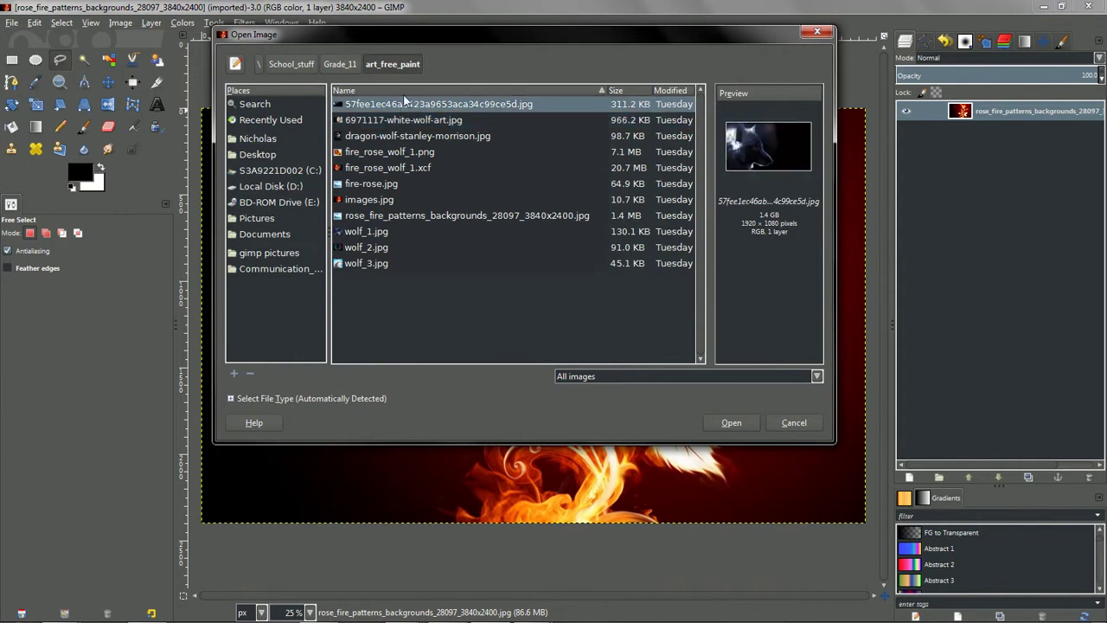
{"action": "left_click", "coordinate": [729, 422]}
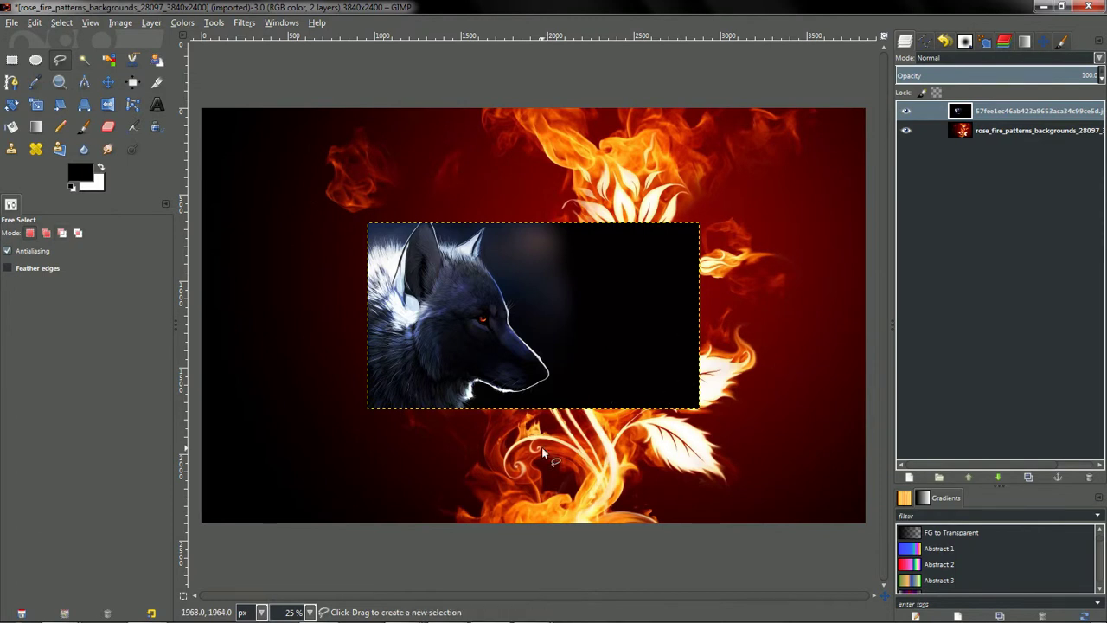
{"action": "scroll", "coordinate": [541, 446], "scroll_direction": "up", "scroll_amount": 3}
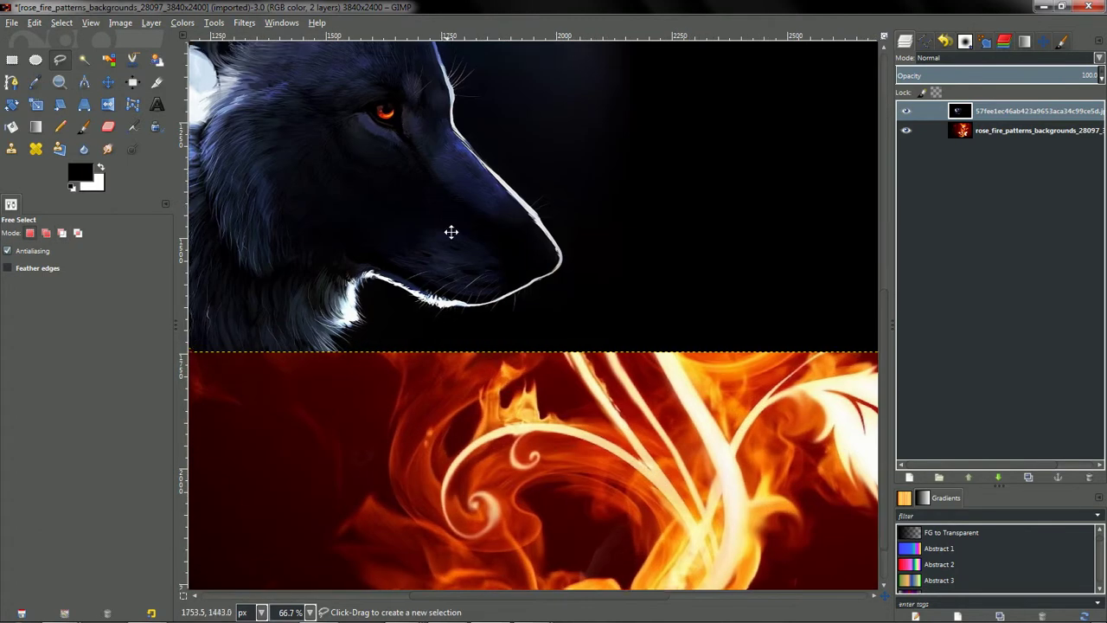
{"action": "left_click_drag", "start_coordinate": [452, 232], "coordinate": [605, 430]}
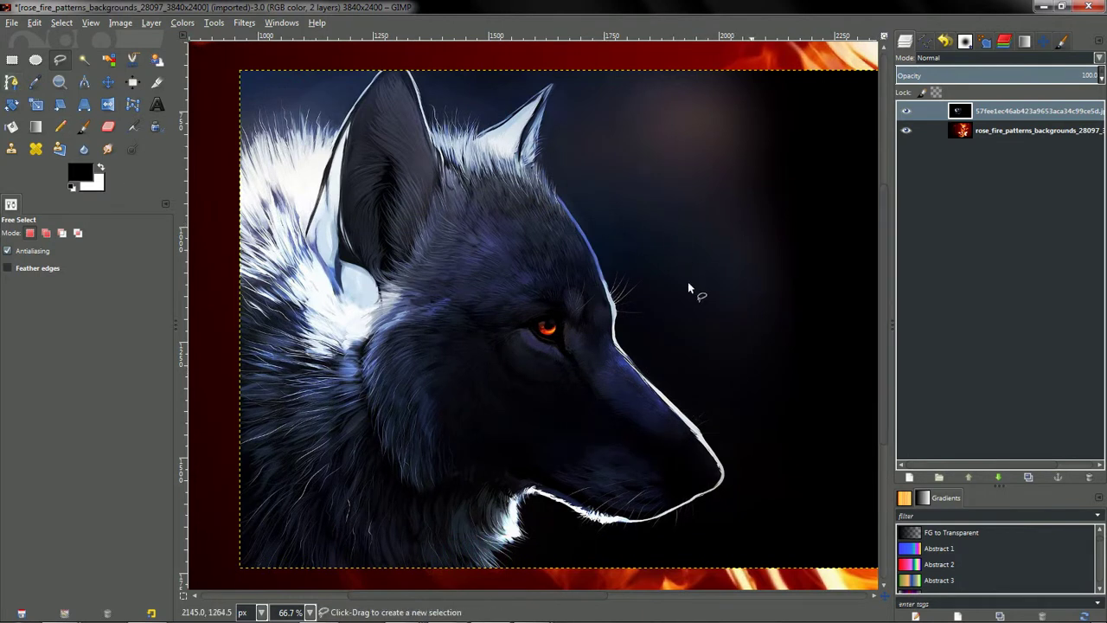
{"action": "left_click", "coordinate": [157, 87]}
{"action": "left_click_drag", "start_coordinate": [271, 93], "coordinate": [639, 340]}
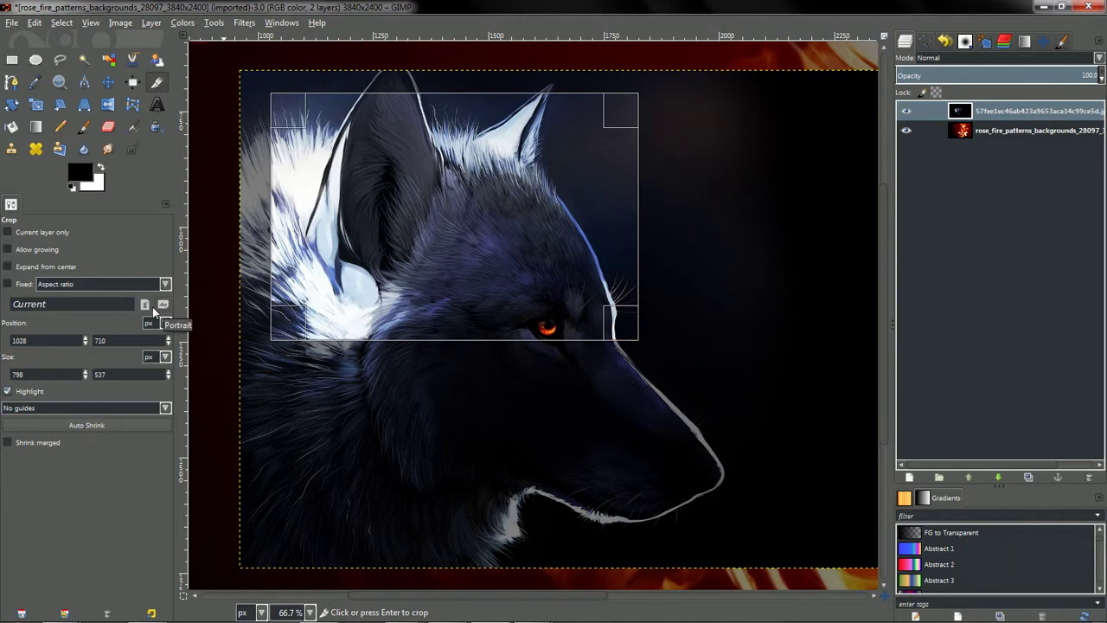
{"action": "left_click", "coordinate": [413, 249]}
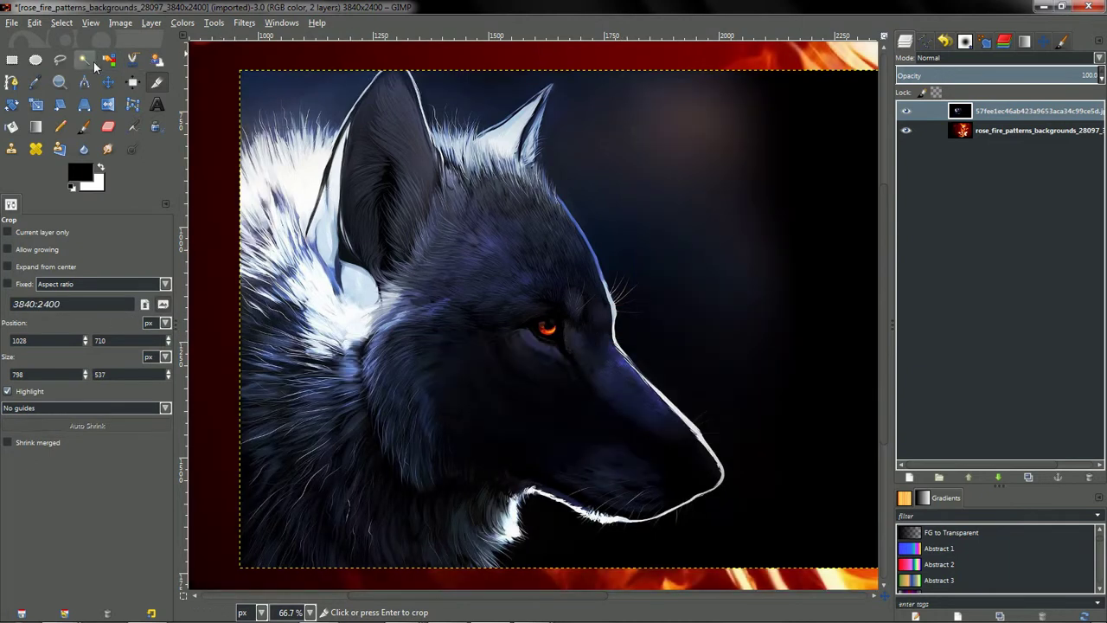
Begin a Free Select outline at the wolf's lower fur edge, tracing along the jaw.
{"action": "left_click", "coordinate": [60, 61]}
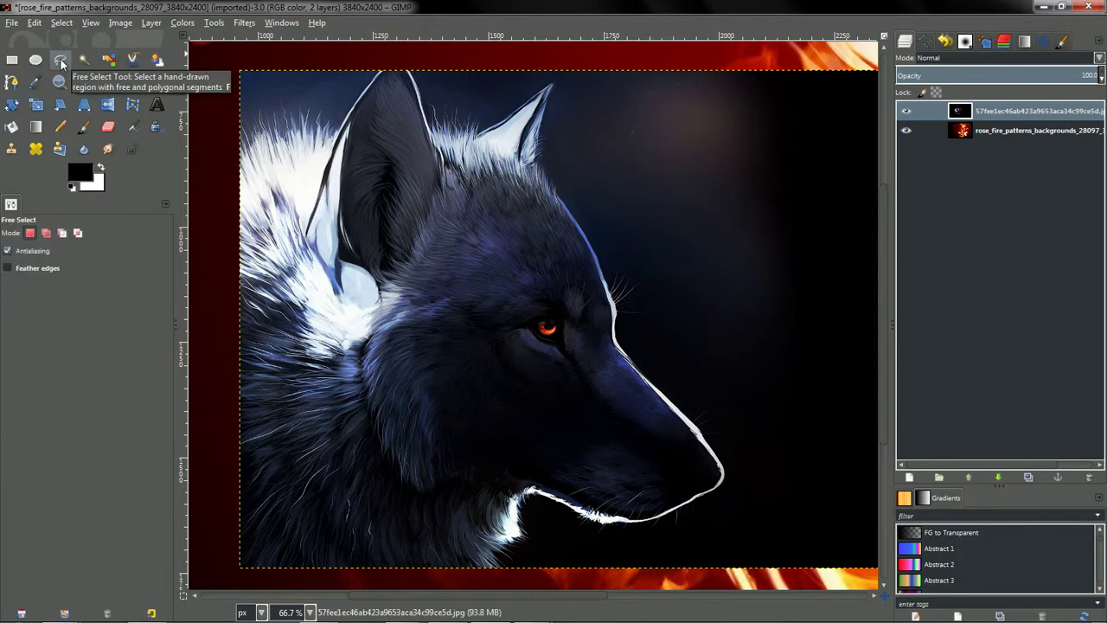
{"action": "left_click", "coordinate": [81, 60]}
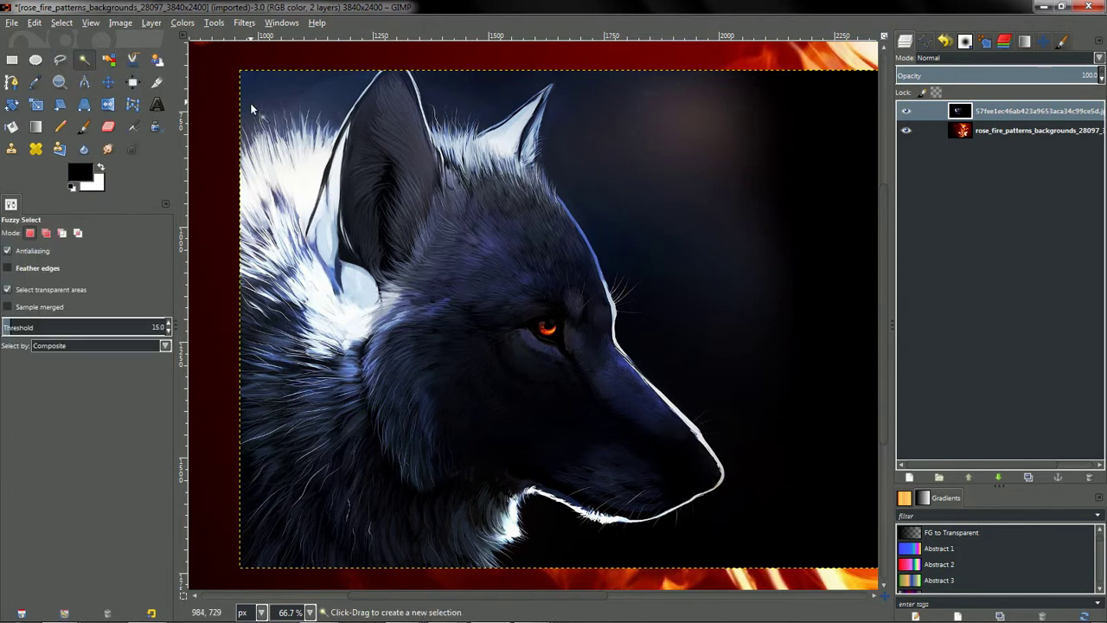
{"action": "left_click", "coordinate": [282, 119]}
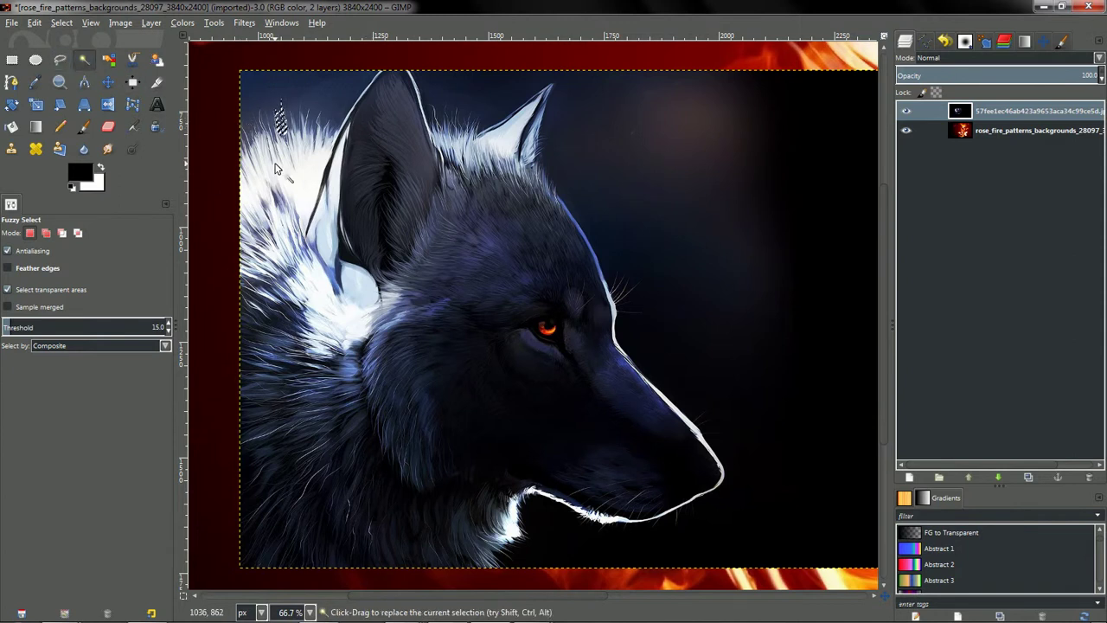
{"action": "left_click", "coordinate": [68, 61]}
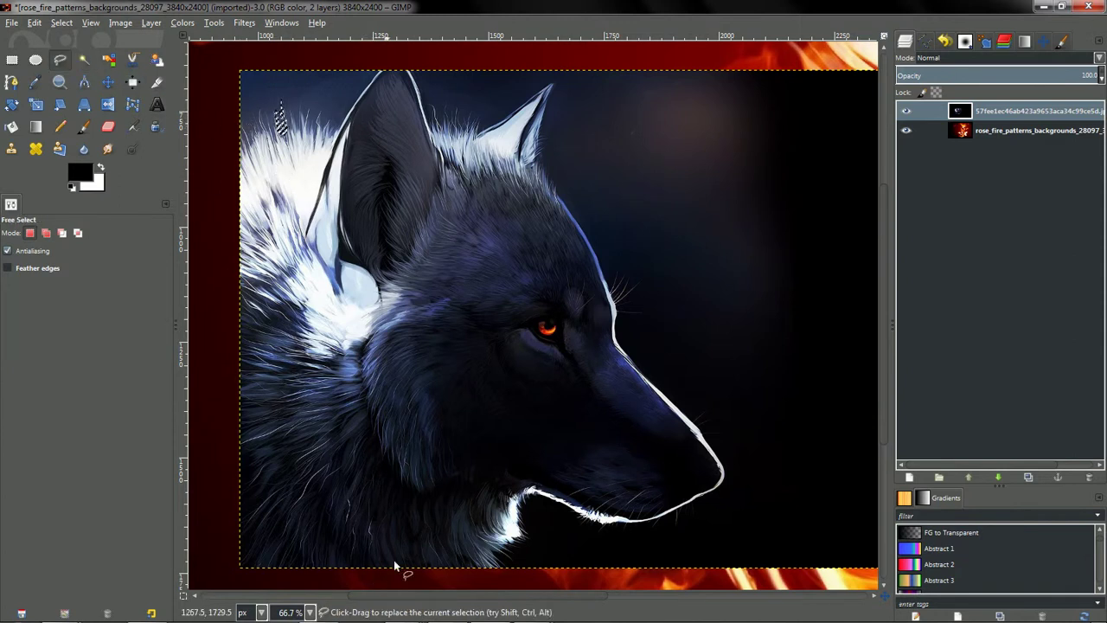
{"action": "left_click", "coordinate": [495, 565]}
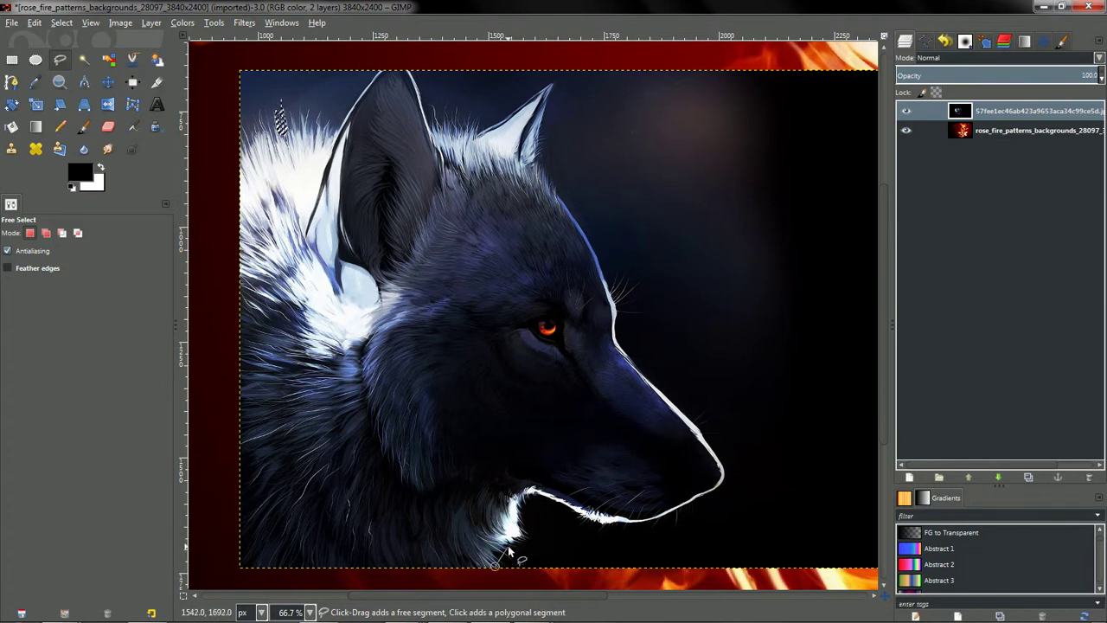
{"action": "mouse_move", "coordinate": [518, 544]}
{"action": "left_mouse_down"}
{"action": "mouse_move", "coordinate": [522, 496]}
{"action": "mouse_move", "coordinate": [608, 533]}
{"action": "left_mouse_up"}
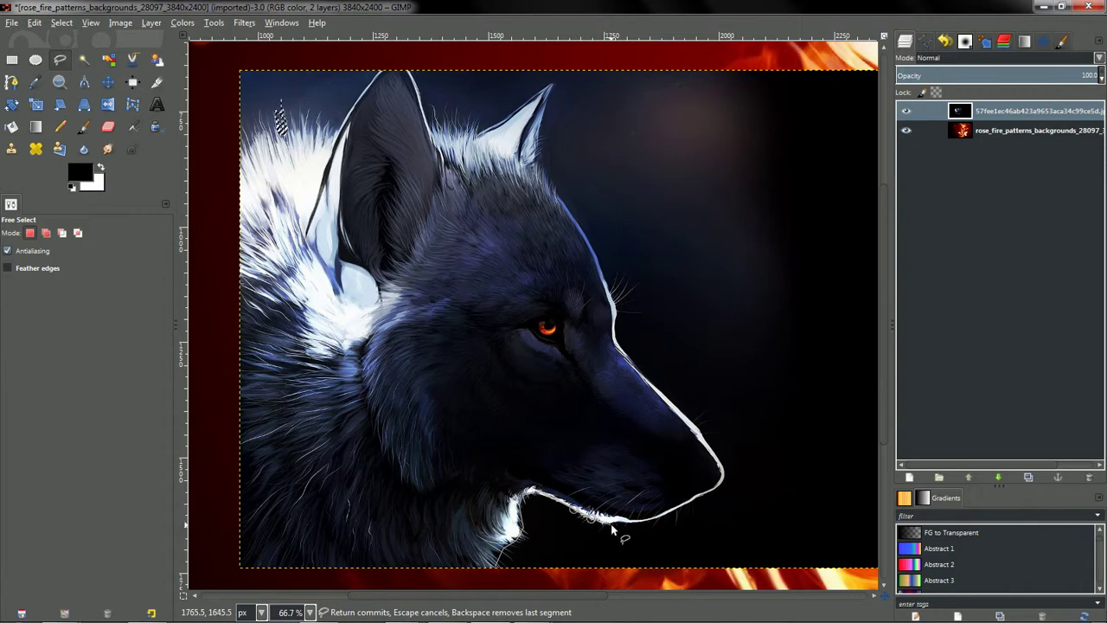
{"action": "left_click", "coordinate": [612, 525]}
{"action": "left_click", "coordinate": [623, 523]}
{"action": "left_click", "coordinate": [638, 524]}
{"action": "scroll", "coordinate": [655, 523], "scroll_direction": "up", "scroll_amount": 1}
{"action": "scroll", "coordinate": [663, 524], "scroll_direction": "right", "scroll_amount": 2}
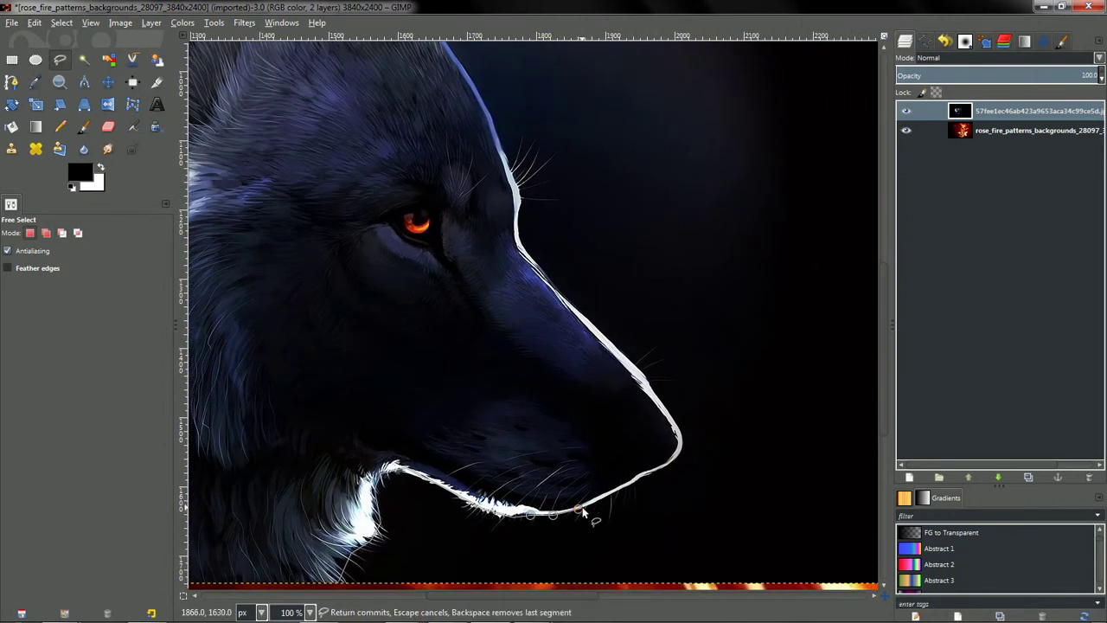
Continue the outline along the jaw, around the nose tip and up the nose.
{"action": "left_click", "coordinate": [614, 490]}
{"action": "left_click", "coordinate": [638, 479]}
{"action": "left_click", "coordinate": [652, 474]}
{"action": "left_click", "coordinate": [673, 461]}
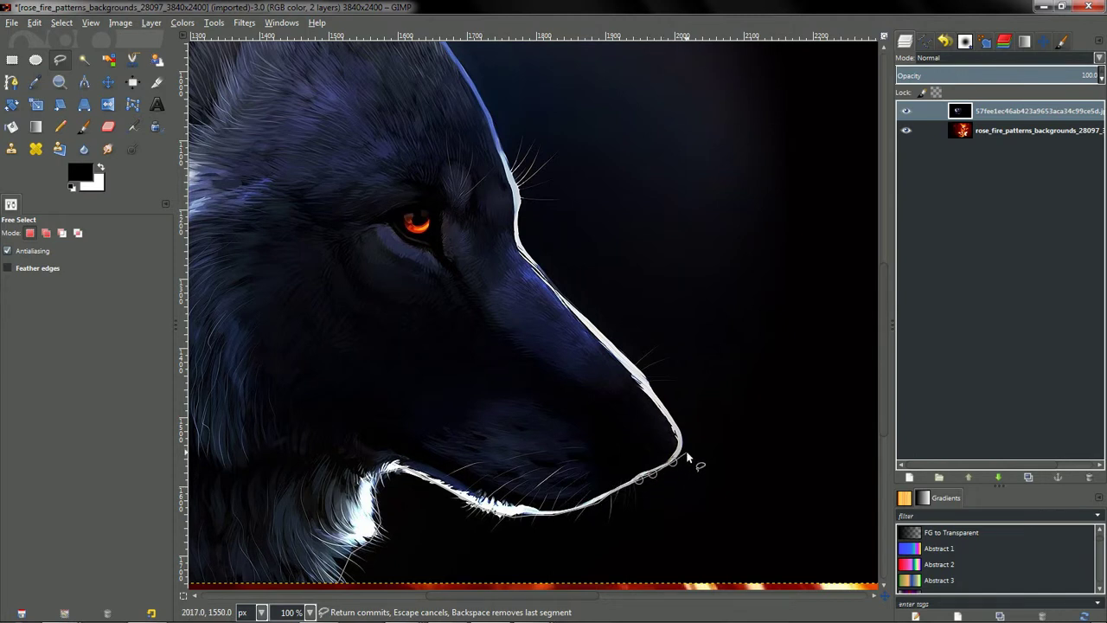
{"action": "left_click", "coordinate": [685, 448]}
{"action": "left_click", "coordinate": [676, 424]}
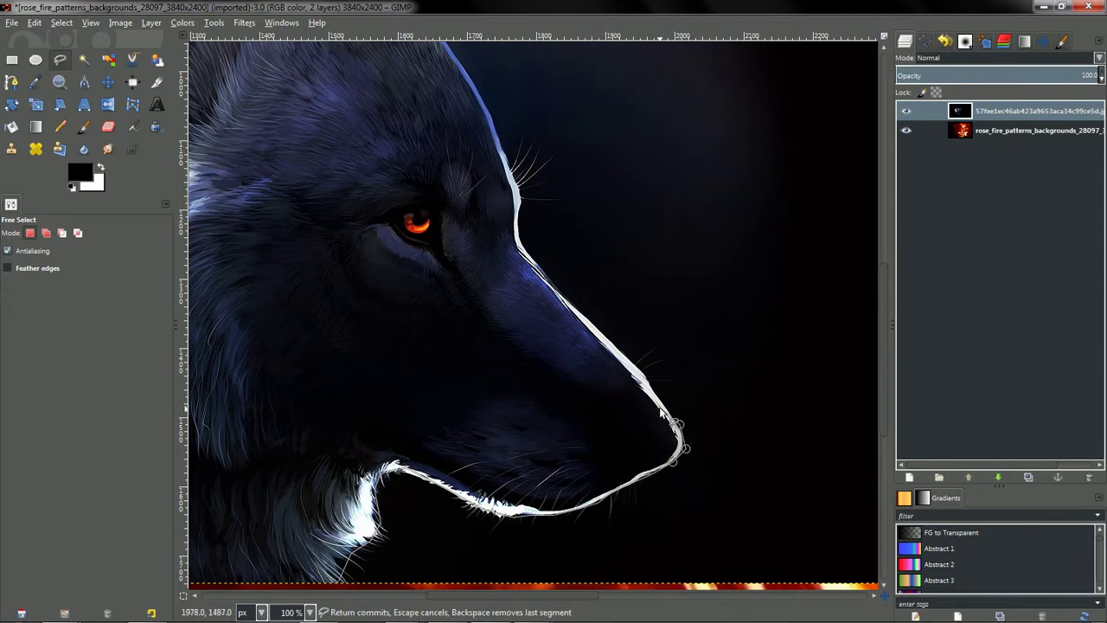
{"action": "left_click", "coordinate": [662, 401]}
{"action": "left_click", "coordinate": [647, 377]}
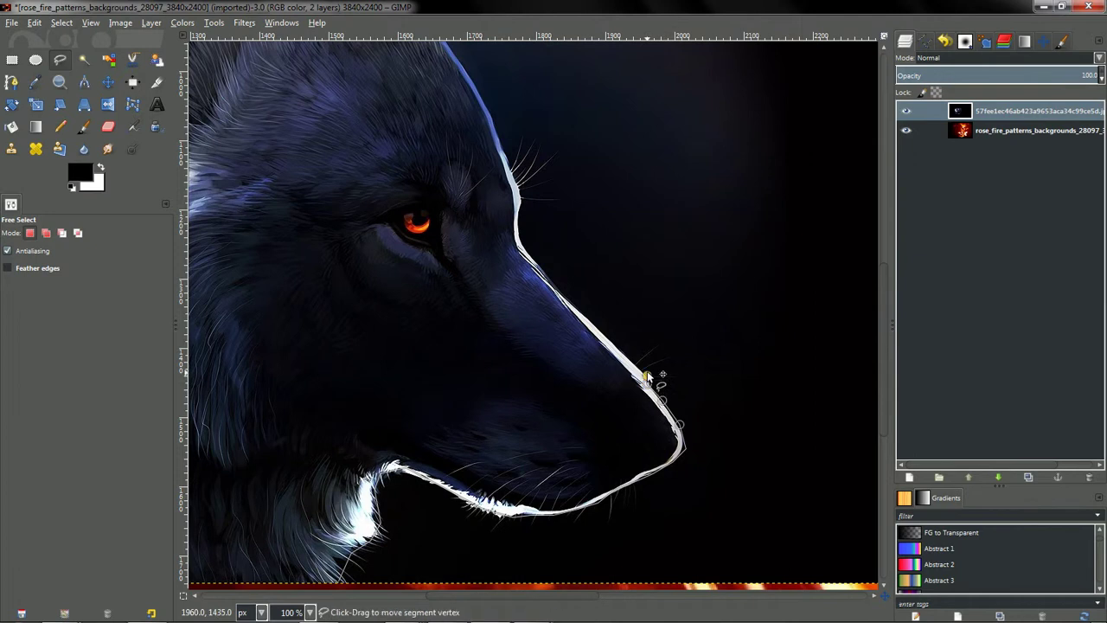
{"action": "left_click", "coordinate": [628, 358]}
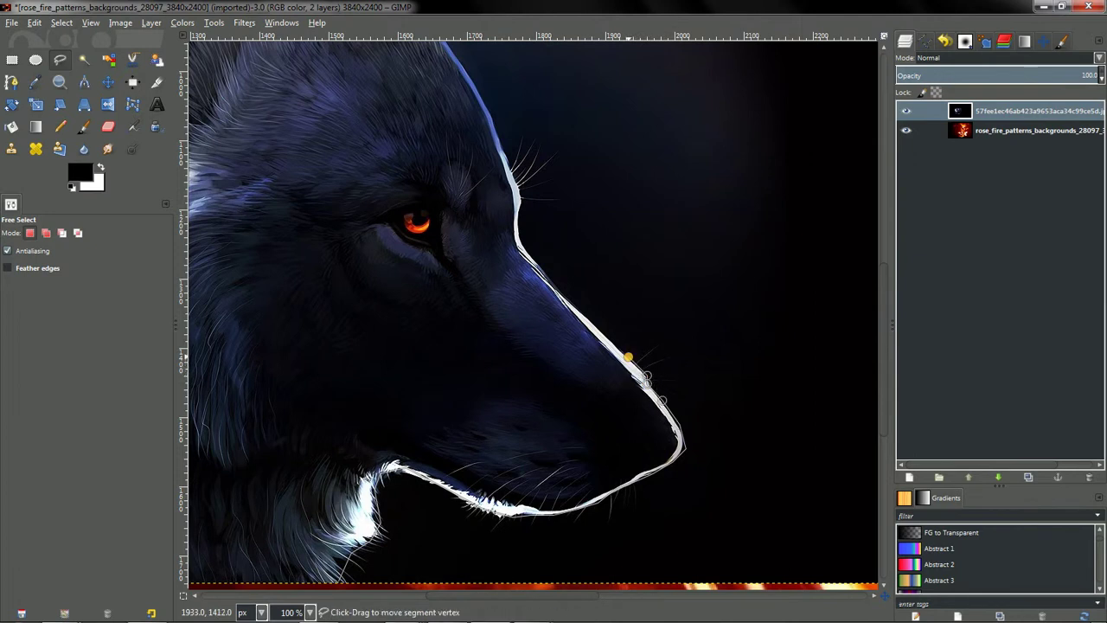
Extend the outline up the nose and muzzle toward the forehead.
{"action": "left_click", "coordinate": [595, 325]}
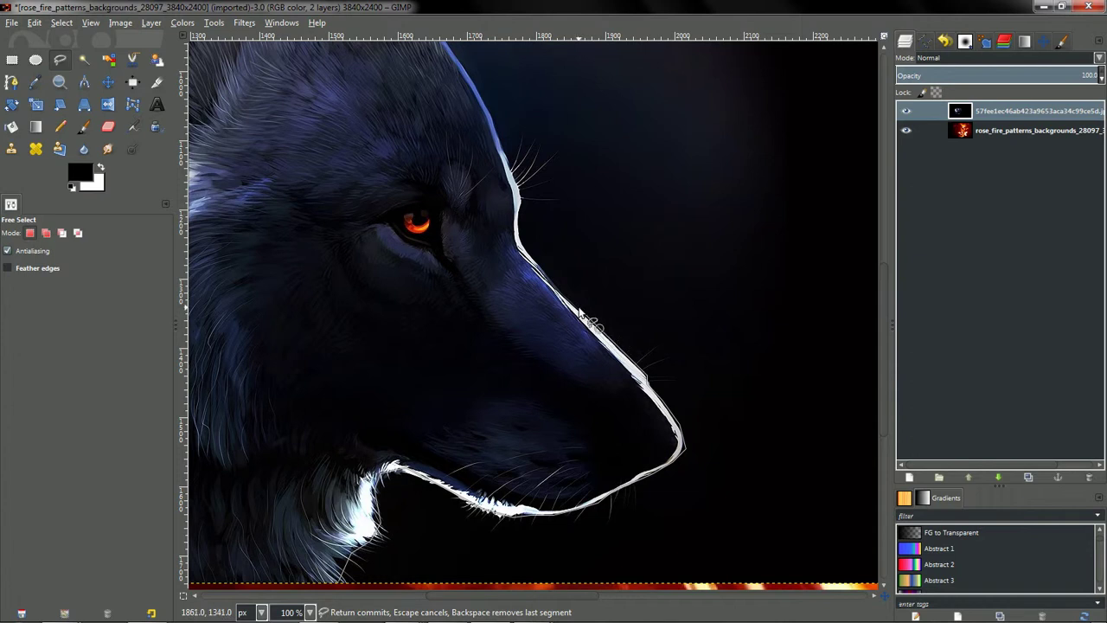
{"action": "left_click", "coordinate": [577, 307]}
{"action": "left_click", "coordinate": [558, 283]}
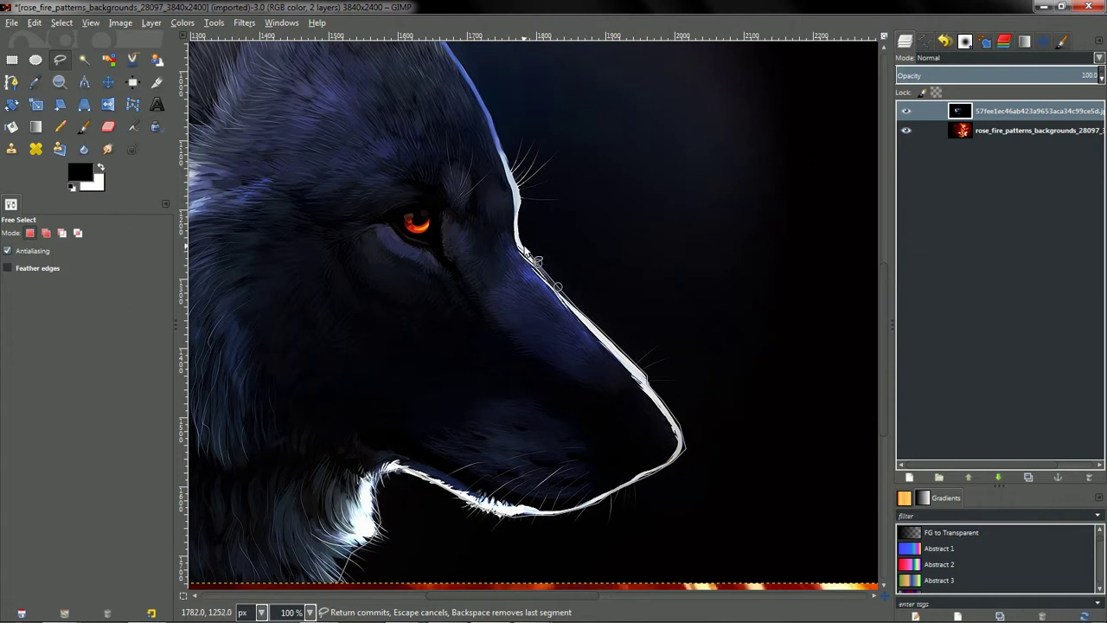
{"action": "left_click", "coordinate": [520, 232]}
{"action": "left_click", "coordinate": [519, 216]}
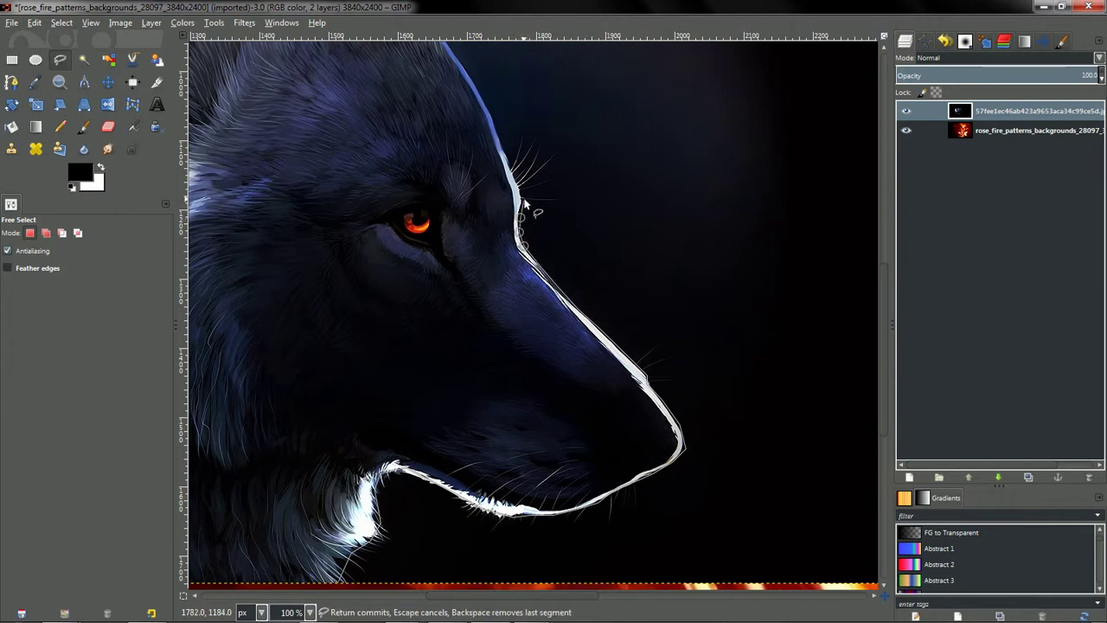
{"action": "left_click", "coordinate": [525, 199]}
{"action": "scroll", "coordinate": [524, 200], "scroll_direction": "up", "scroll_amount": 5}
{"action": "scroll", "coordinate": [524, 200], "scroll_direction": "left", "scroll_amount": 2}
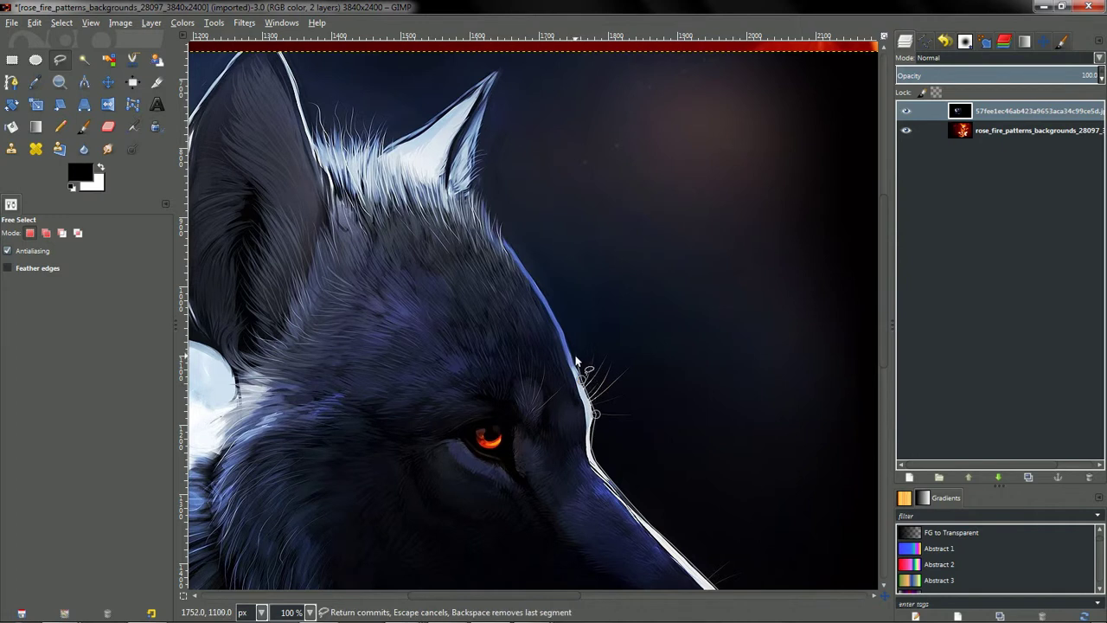
Trace the muzzle edge and back of the head up to the far ear's tip.
{"action": "left_click", "coordinate": [575, 358]}
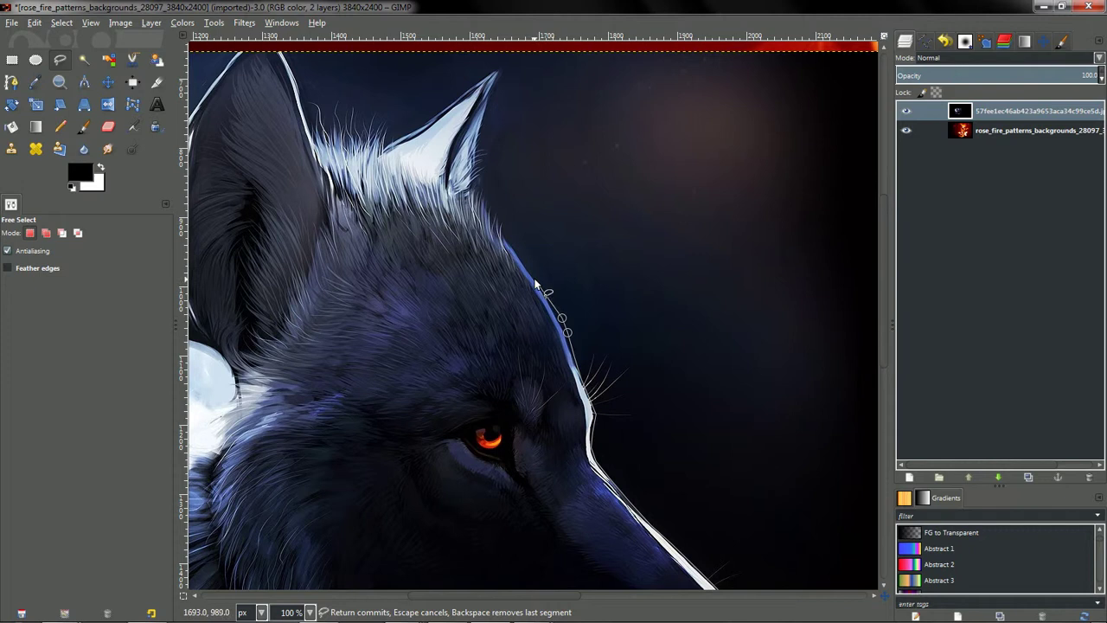
{"action": "left_click", "coordinate": [517, 257]}
{"action": "left_click", "coordinate": [507, 239]}
{"action": "left_click", "coordinate": [502, 218]}
{"action": "left_click", "coordinate": [493, 200]}
{"action": "left_click", "coordinate": [490, 107]}
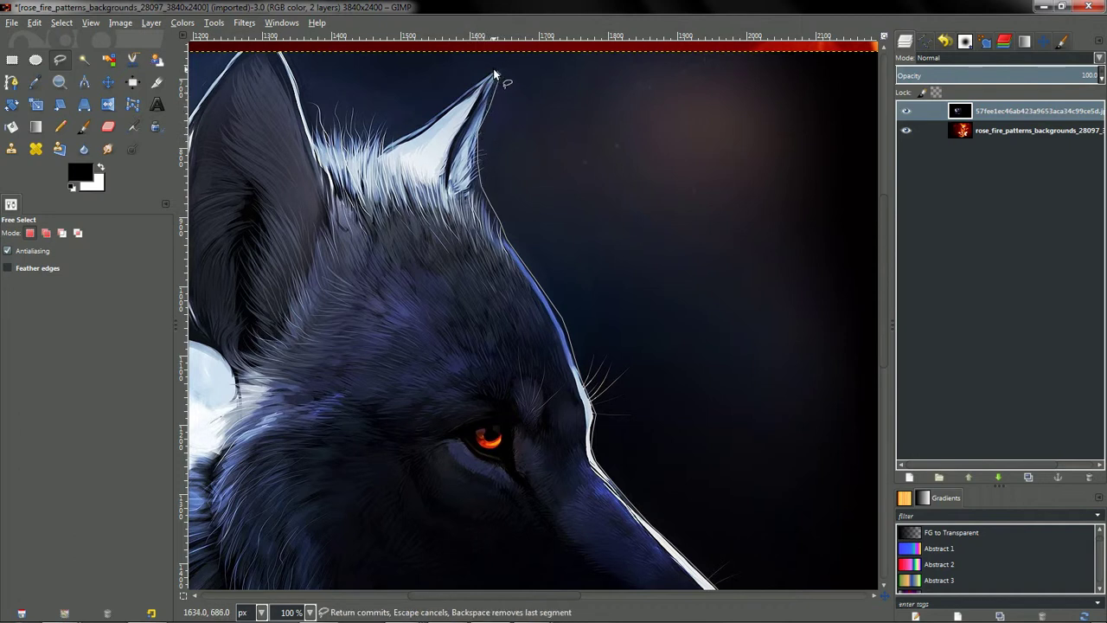
{"action": "left_click", "coordinate": [498, 73]}
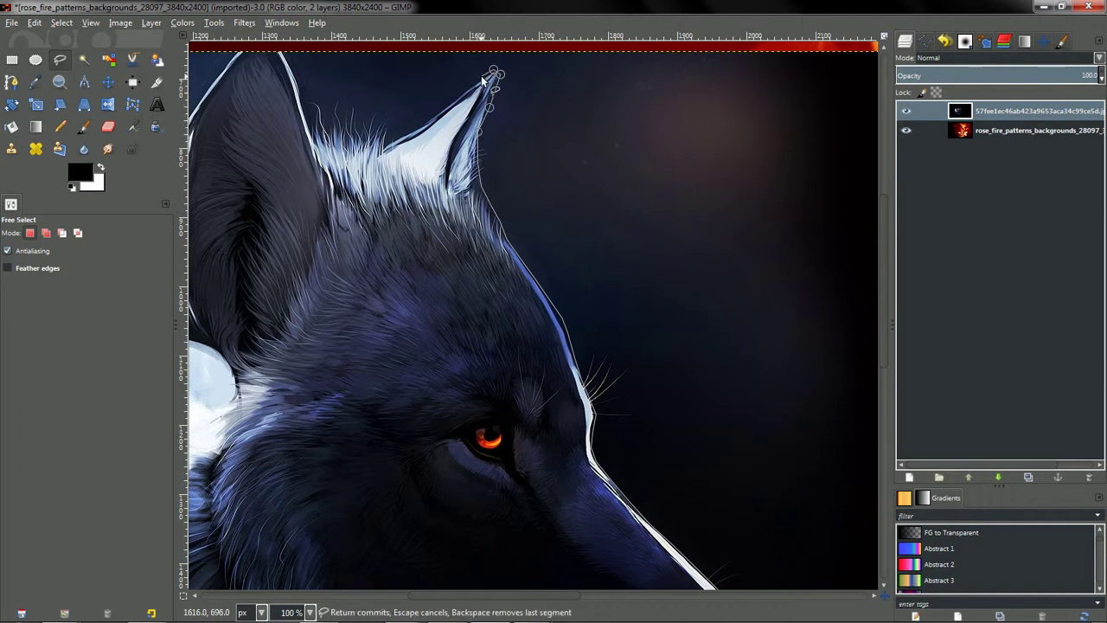
Trace down the far ear's left edge and across the fur between the ears.
{"action": "left_click", "coordinate": [449, 109]}
{"action": "left_click", "coordinate": [421, 124]}
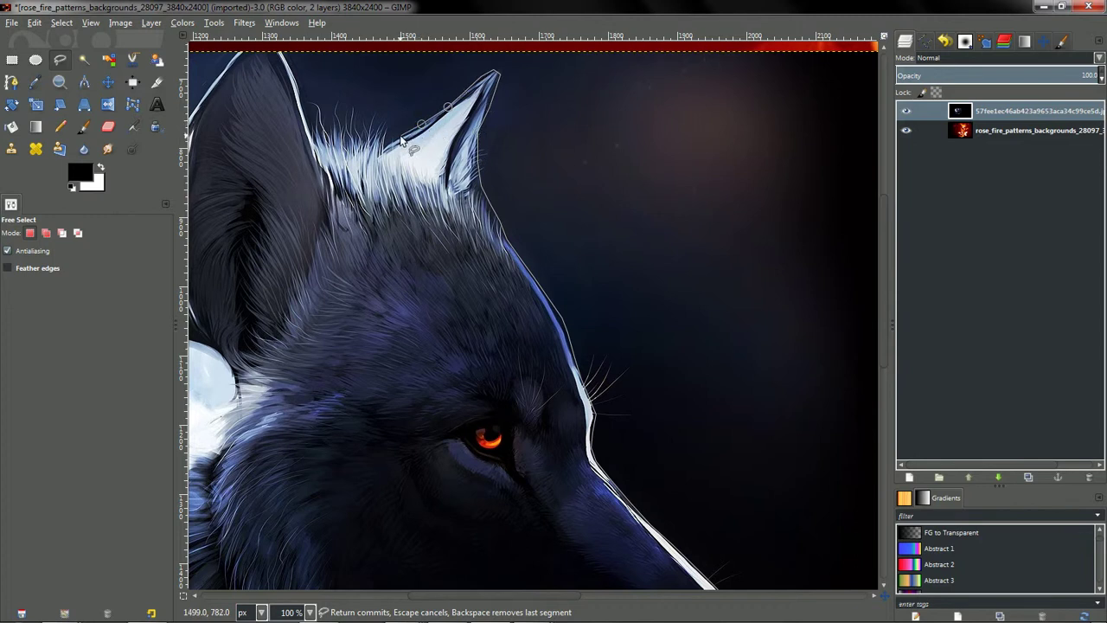
{"action": "left_click", "coordinate": [353, 139]}
{"action": "left_click", "coordinate": [339, 132]}
{"action": "left_click", "coordinate": [325, 132]}
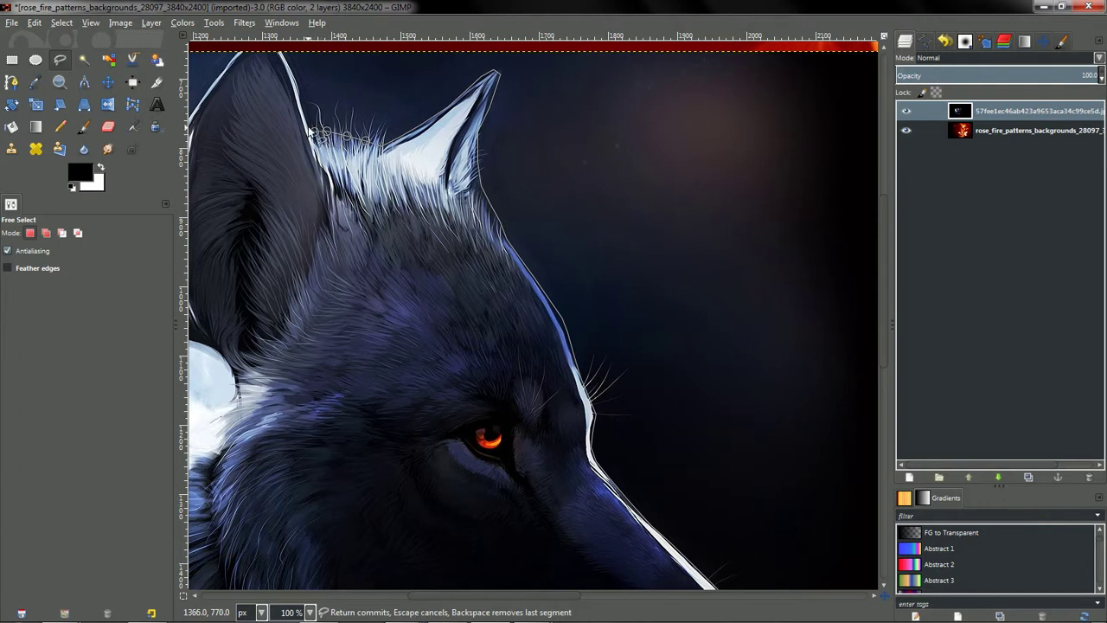
{"action": "scroll", "coordinate": [308, 127], "scroll_direction": "up", "scroll_amount": 3}
{"action": "scroll", "coordinate": [308, 127], "scroll_direction": "left", "scroll_amount": 3}
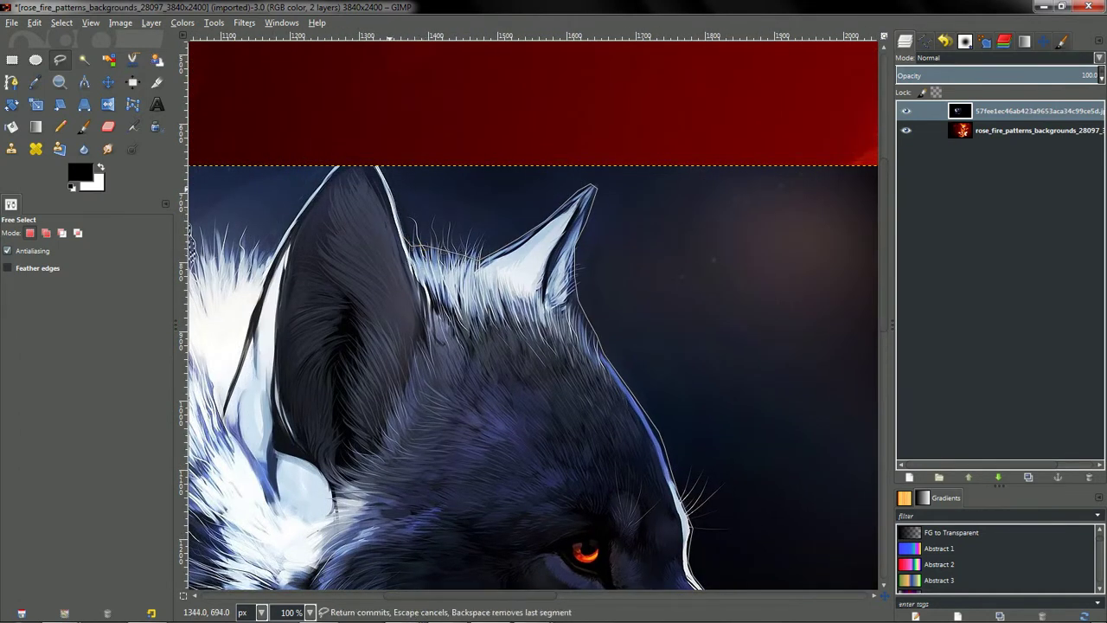
Outline the near ear from its tip down its edge and along the neck fur.
{"action": "left_click", "coordinate": [378, 165]}
{"action": "left_click", "coordinate": [301, 203]}
{"action": "left_click", "coordinate": [283, 233]}
{"action": "left_click", "coordinate": [275, 251]}
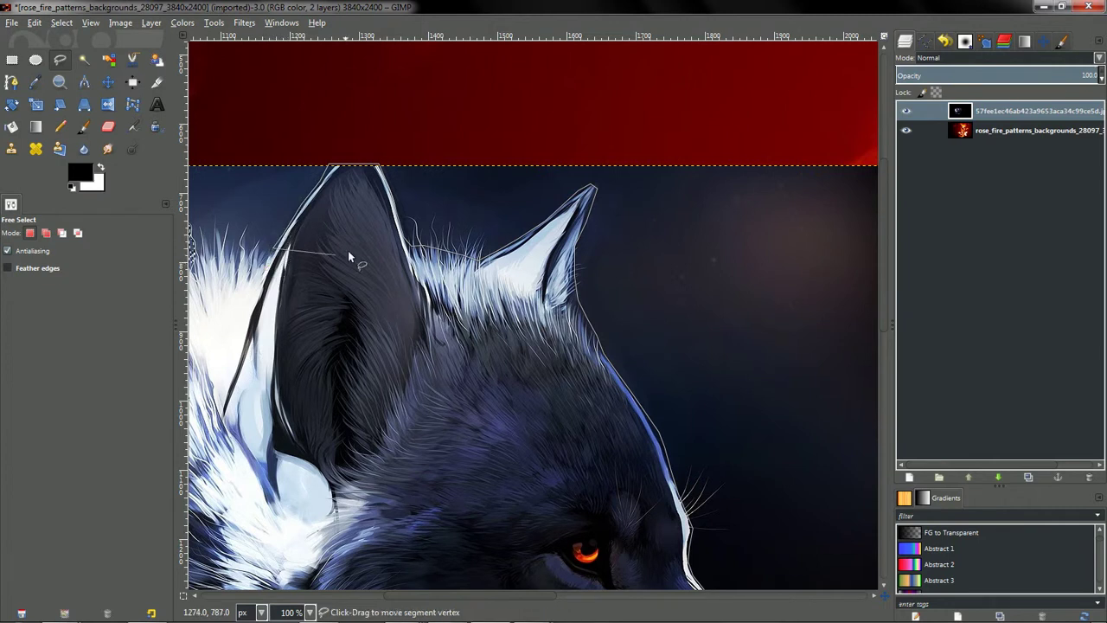
{"action": "left_click", "coordinate": [354, 251]}
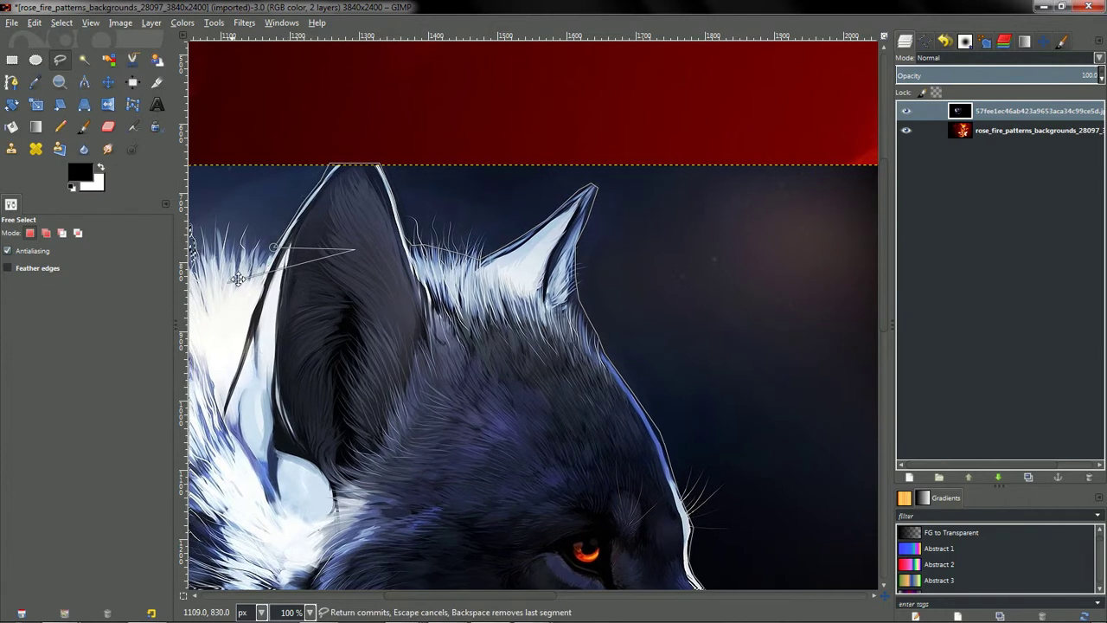
{"action": "scroll", "coordinate": [238, 278], "scroll_direction": "left", "scroll_amount": 2}
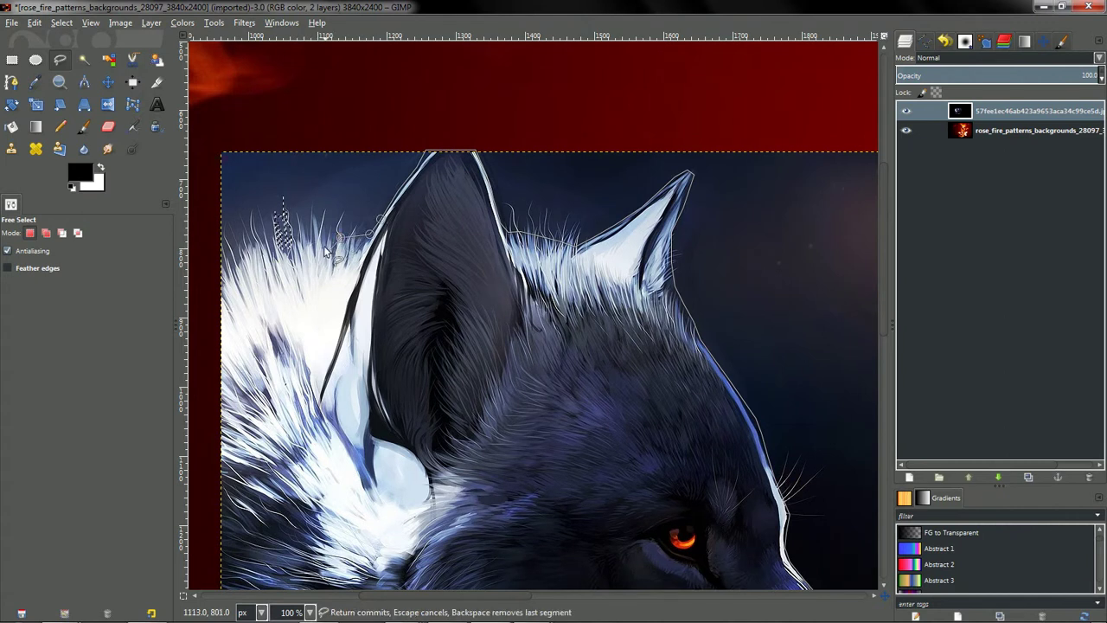
{"action": "left_click", "coordinate": [249, 257]}
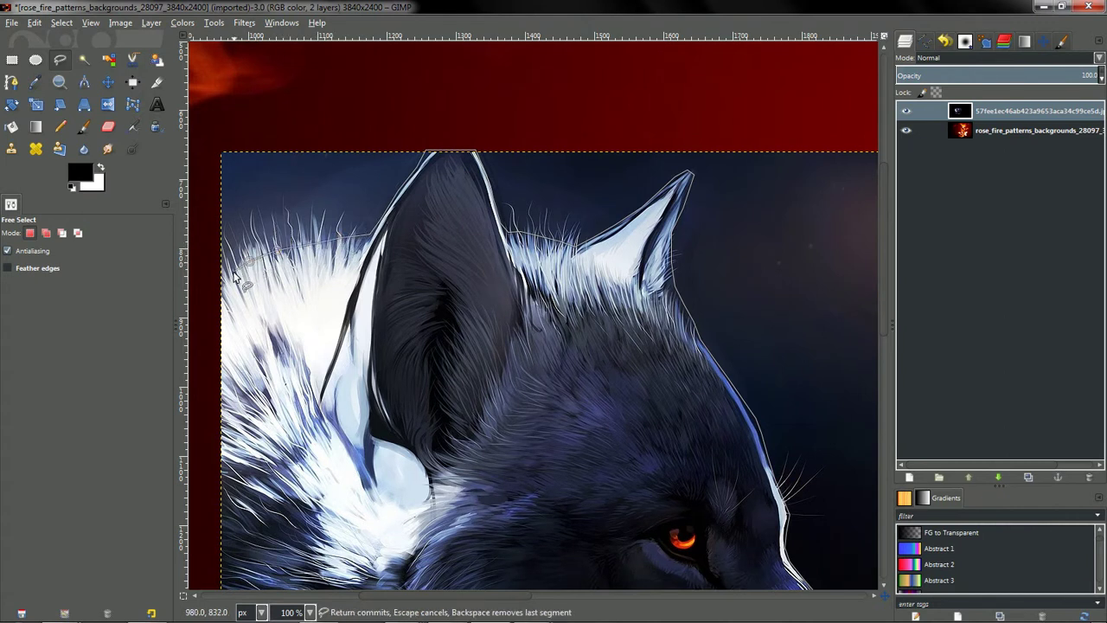
{"action": "left_click", "coordinate": [233, 275]}
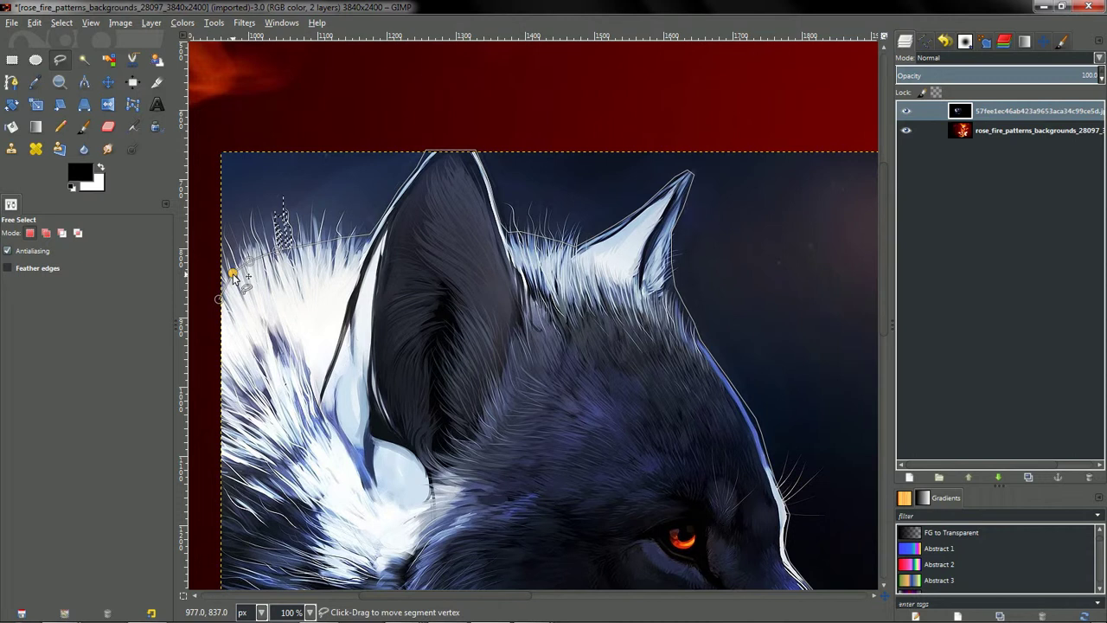
{"action": "left_click", "coordinate": [278, 248]}
{"action": "left_click", "coordinate": [315, 249]}
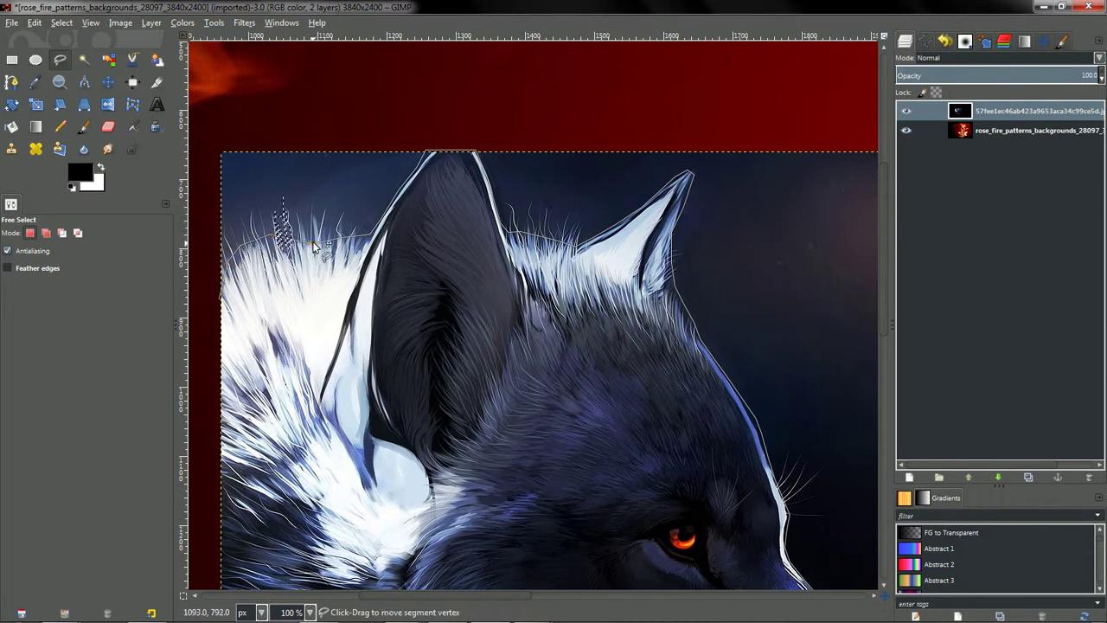
{"action": "scroll", "coordinate": [362, 154], "scroll_direction": "down", "scroll_amount": 3}
{"action": "scroll", "coordinate": [361, 154], "scroll_direction": "left", "scroll_amount": 2}
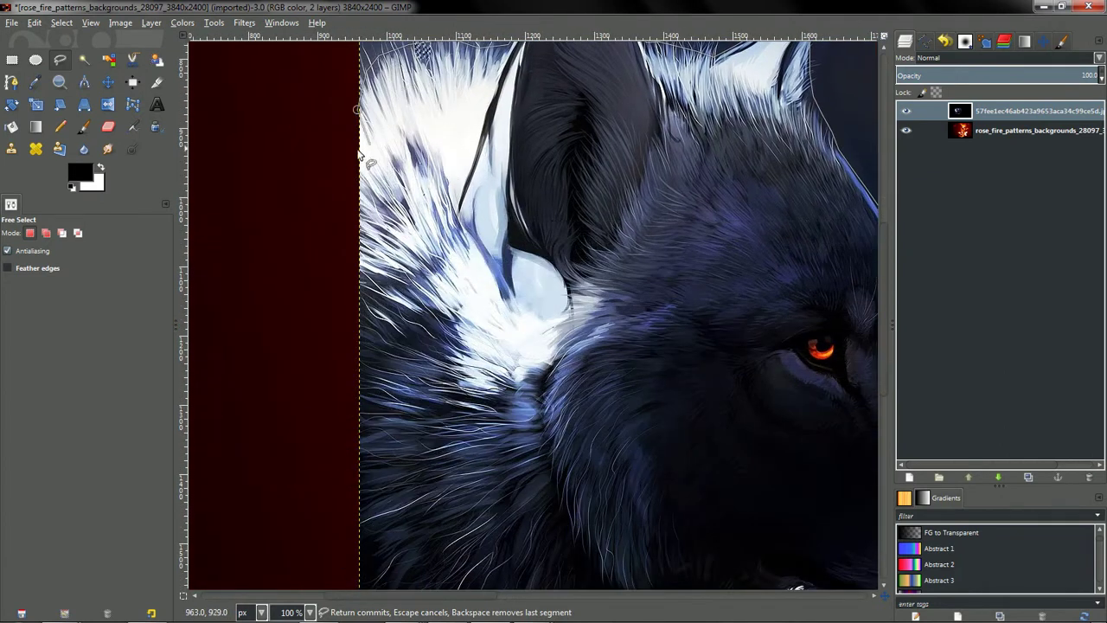
Add a point at the bottom-left corner and close the outline into a head selection.
{"action": "scroll", "coordinate": [334, 458], "scroll_direction": "down", "scroll_amount": 3}
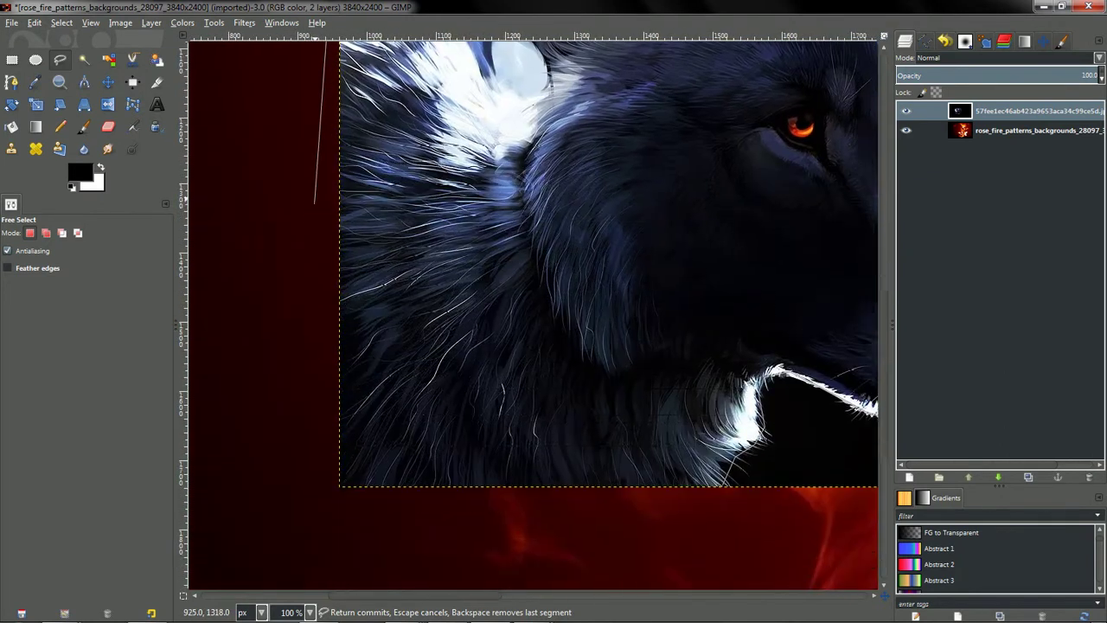
{"action": "left_click", "coordinate": [337, 492]}
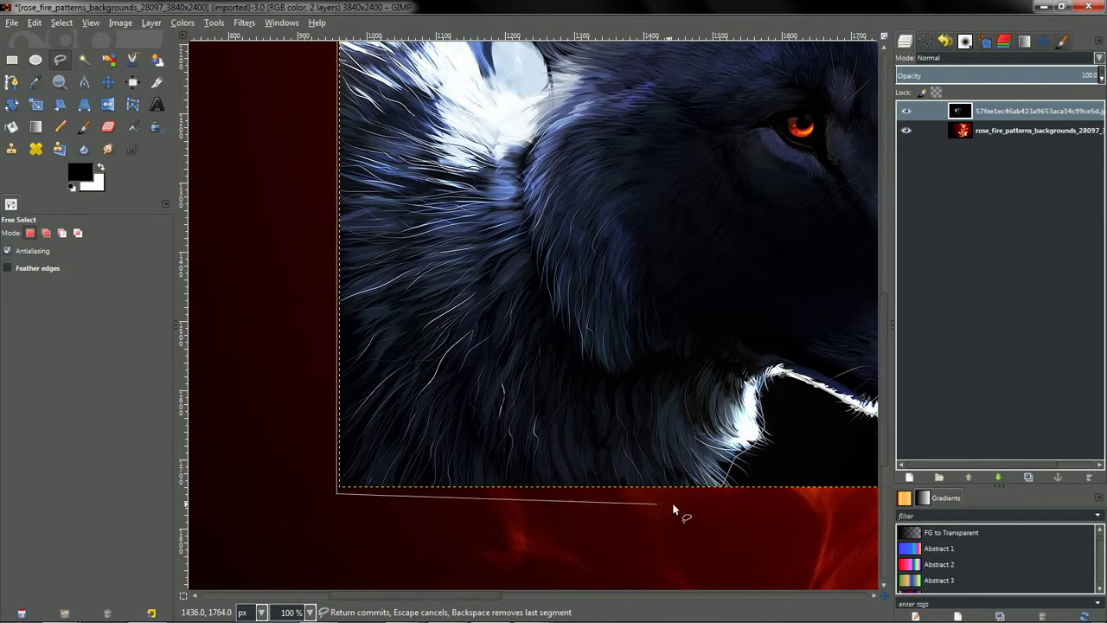
{"action": "left_click", "coordinate": [723, 487]}
{"action": "scroll", "coordinate": [692, 524], "scroll_direction": "down", "scroll_amount": 2}
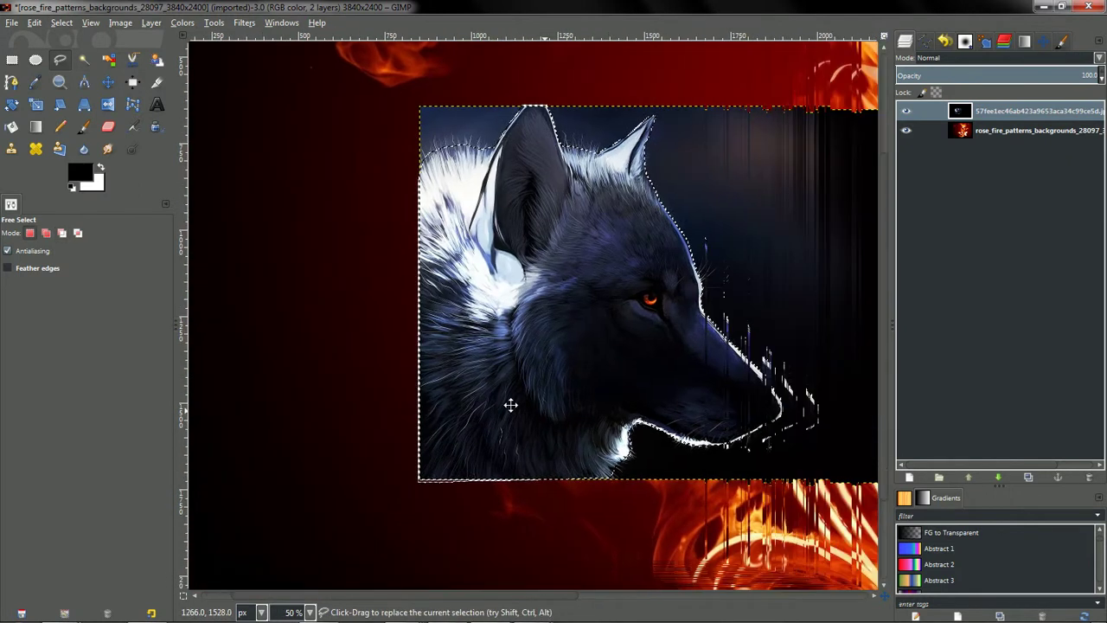
{"action": "left_click_drag", "start_coordinate": [510, 405], "coordinate": [406, 437]}
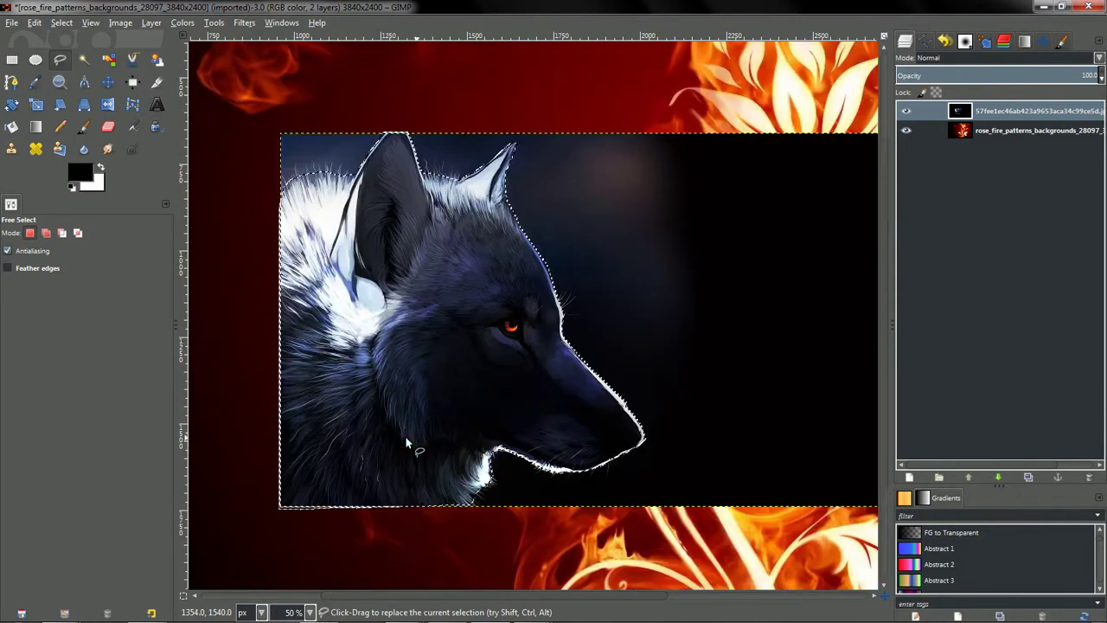
{"action": "scroll", "coordinate": [440, 410], "scroll_direction": "up", "scroll_amount": 3}
{"action": "scroll", "coordinate": [600, 403], "scroll_direction": "down", "scroll_amount": 3}
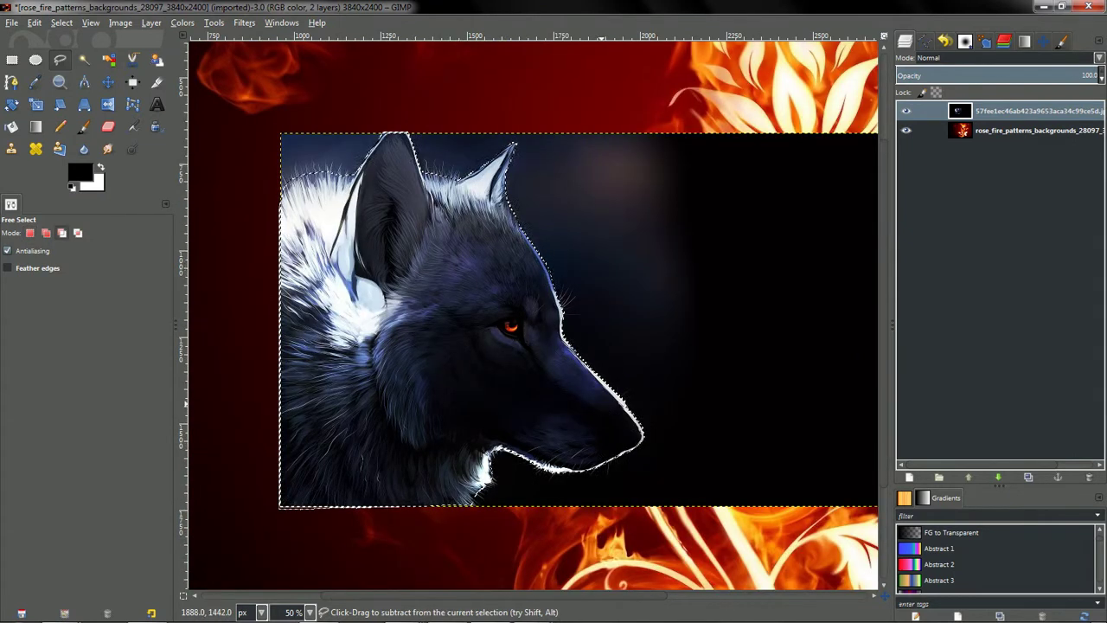
Cut the selected wolf head, add a new transparent layer and paste the head in.
{"action": "key", "text": "ctrl+x"}
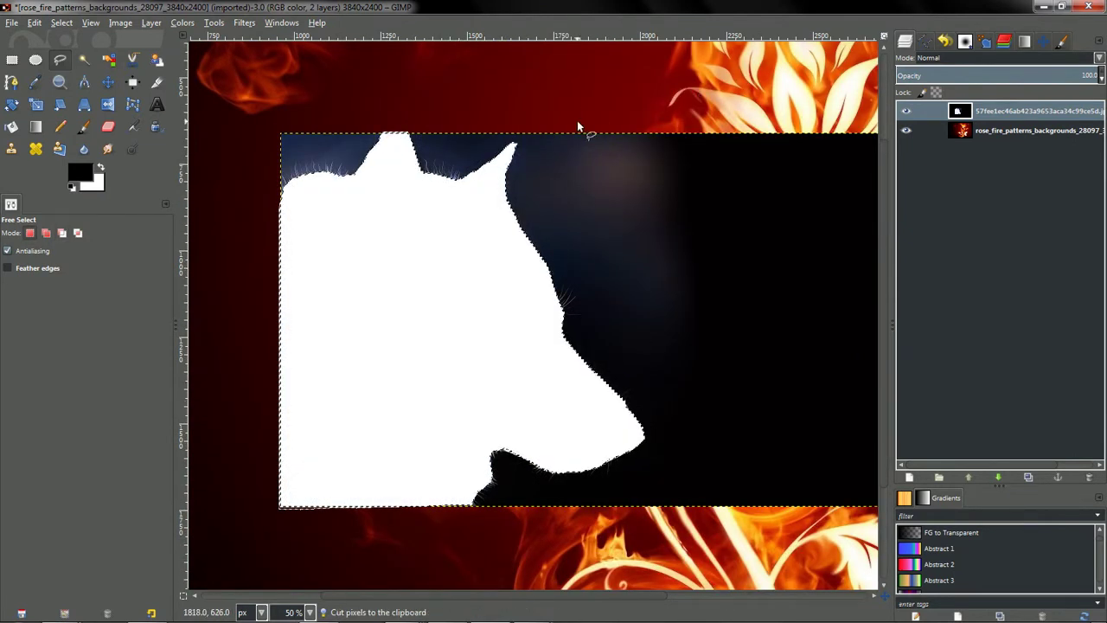
{"action": "right_click", "coordinate": [1035, 112]}
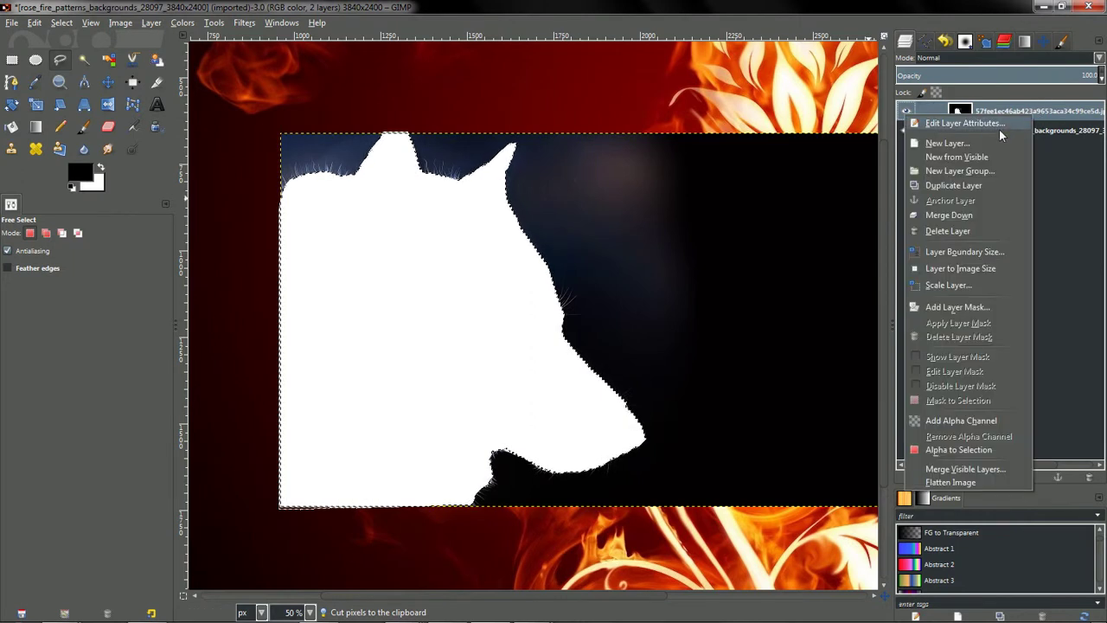
{"action": "left_click", "coordinate": [988, 142]}
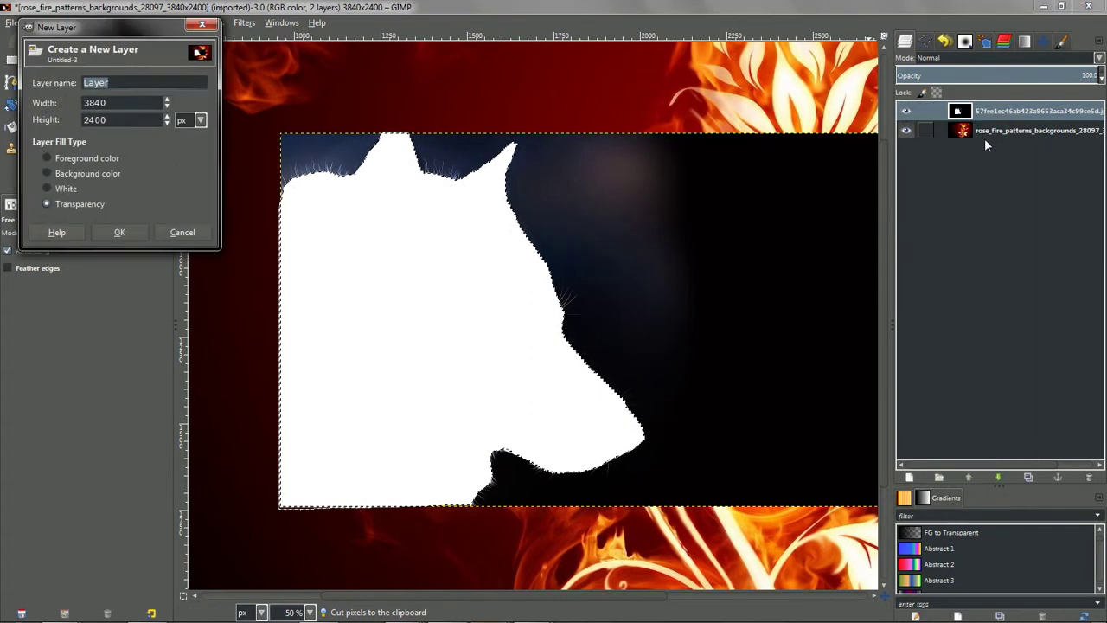
{"action": "left_click", "coordinate": [118, 234]}
{"action": "scroll", "coordinate": [768, 314], "scroll_direction": "up", "scroll_amount": 3}
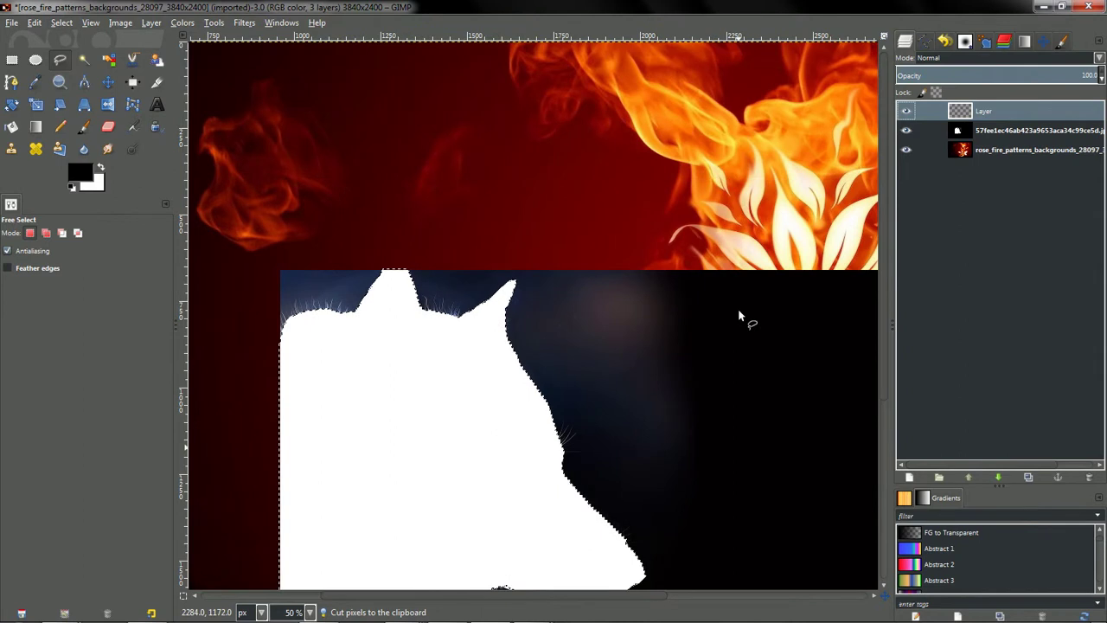
{"action": "key", "text": "ctrl+v"}
{"action": "scroll", "coordinate": [742, 317], "scroll_direction": "down", "scroll_amount": 3}
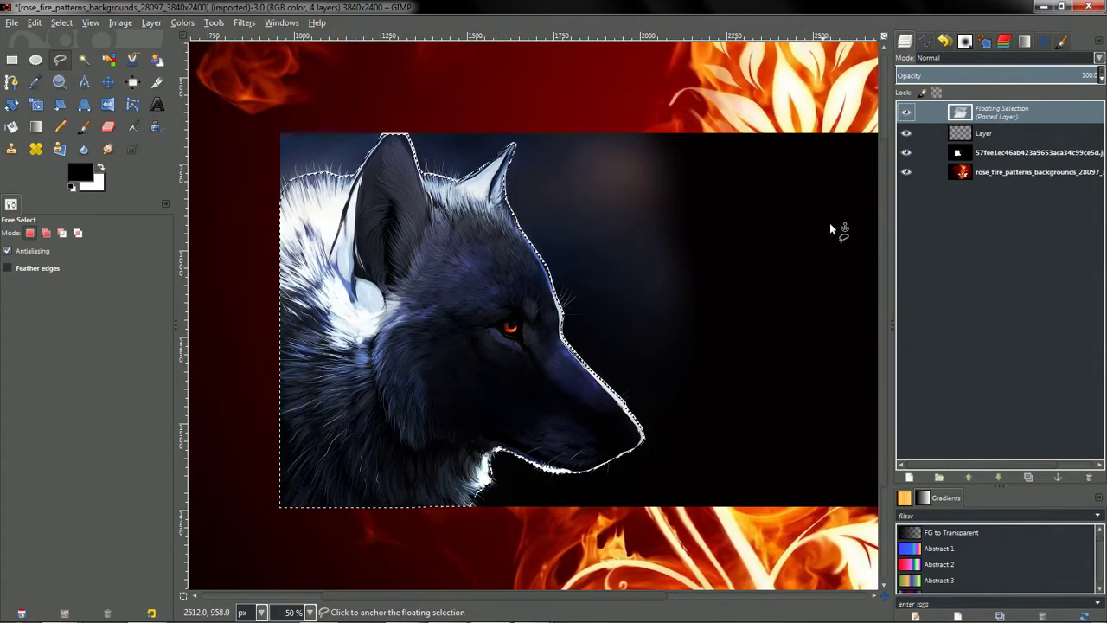
Turn the pasted head into its own layer, delete the empty layer, and hide the original wolf.
{"action": "right_click", "coordinate": [1029, 113]}
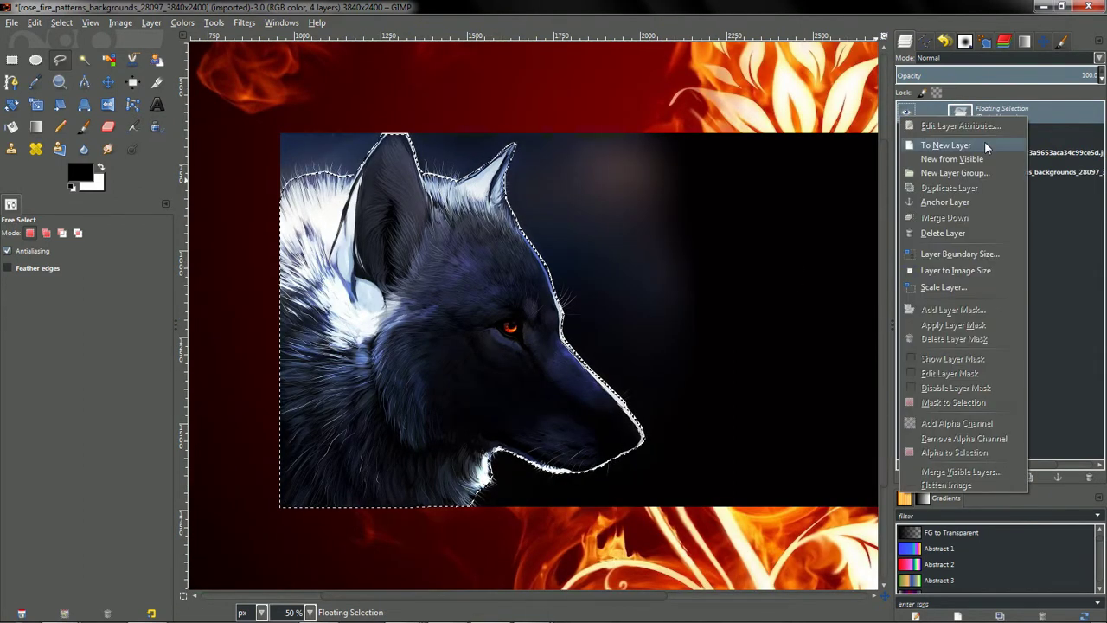
{"action": "left_click", "coordinate": [984, 144]}
{"action": "right_click", "coordinate": [991, 131]}
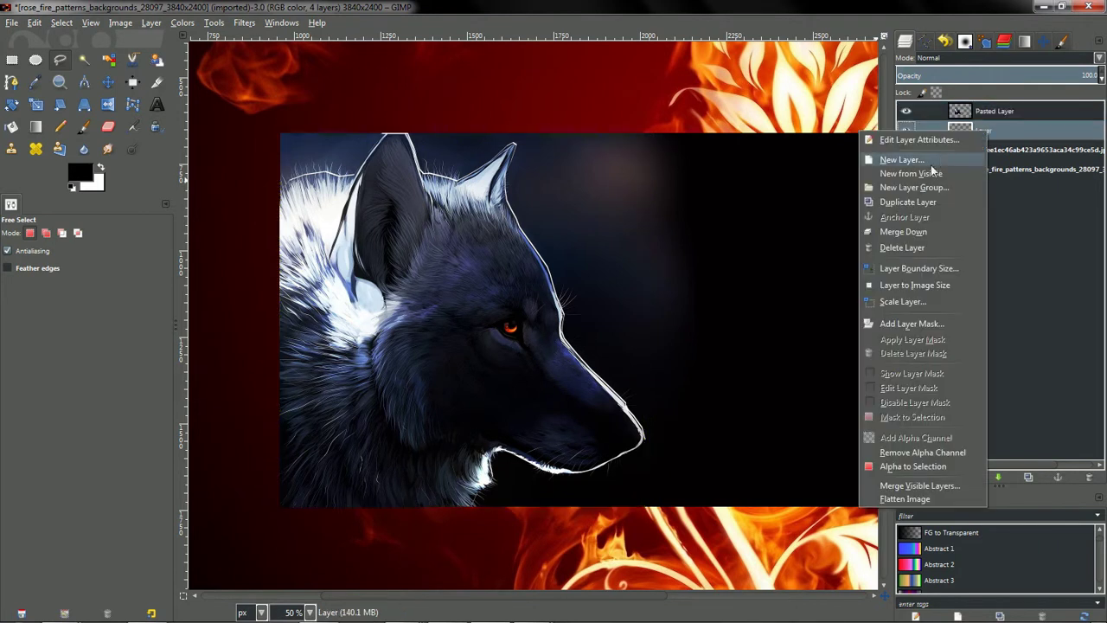
{"action": "left_click", "coordinate": [913, 248]}
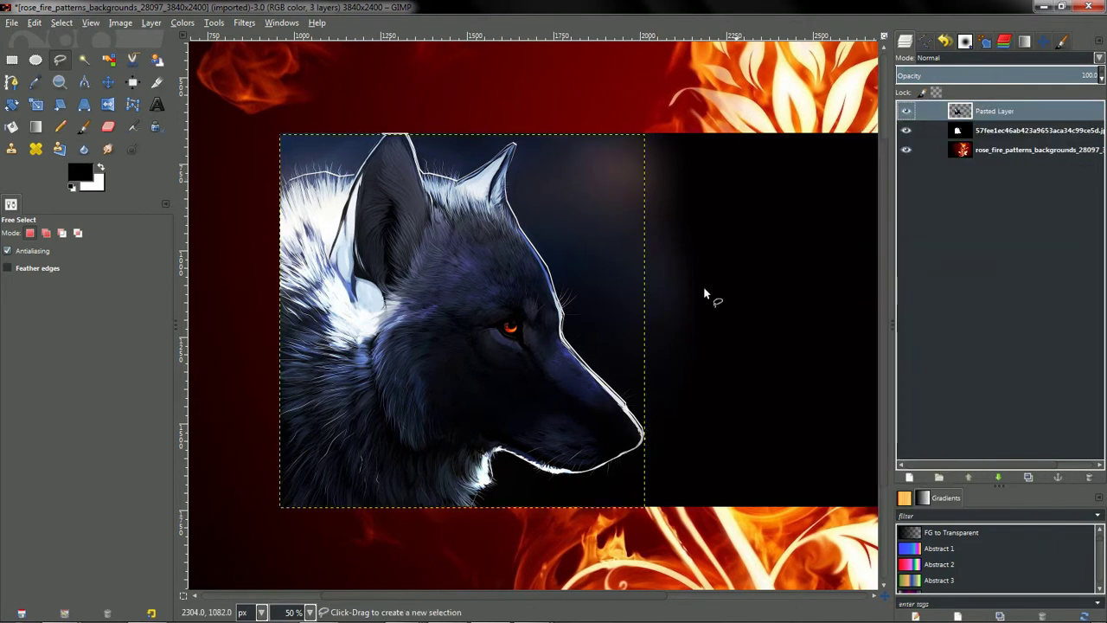
{"action": "left_click", "coordinate": [906, 131]}
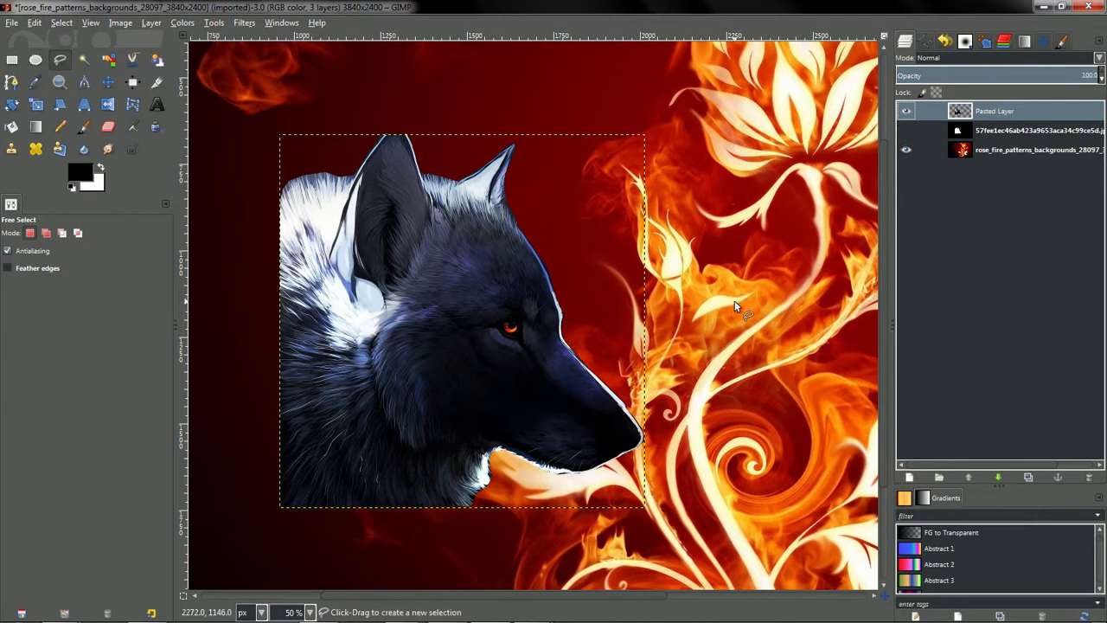
Scale the pasted wolf head up to about 1694×1732 pixels, keeping its aspect ratio.
{"action": "scroll", "coordinate": [735, 301], "scroll_direction": "down", "scroll_amount": 5, "text": "ctrl"}
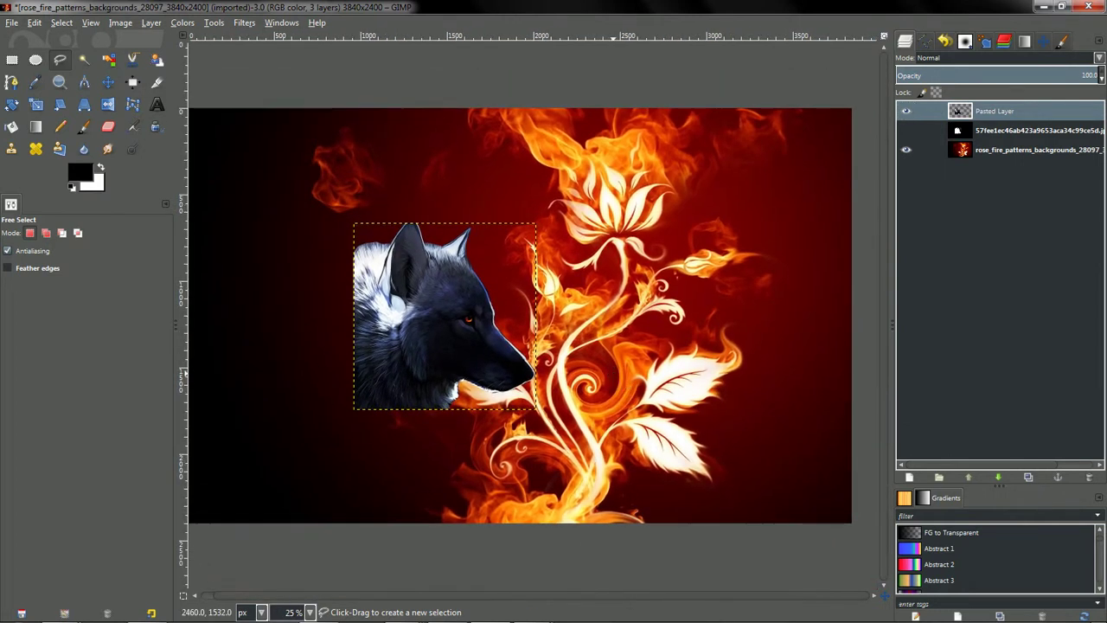
{"action": "left_click", "coordinate": [38, 105]}
{"action": "left_click", "coordinate": [477, 323]}
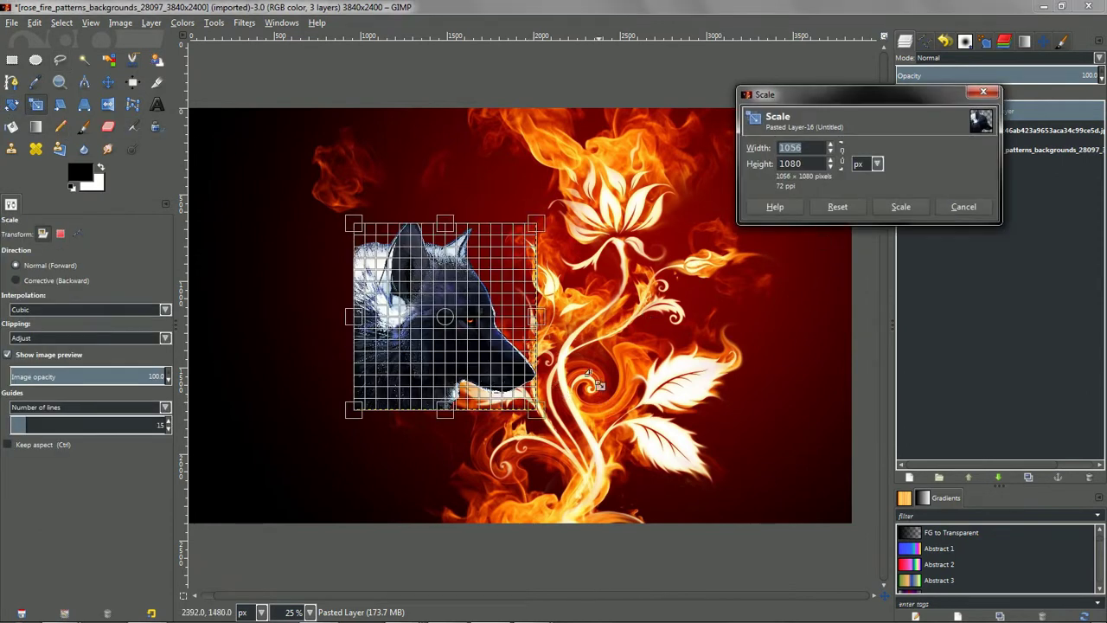
{"action": "left_click_drag", "start_coordinate": [547, 424], "coordinate": [783, 534]}
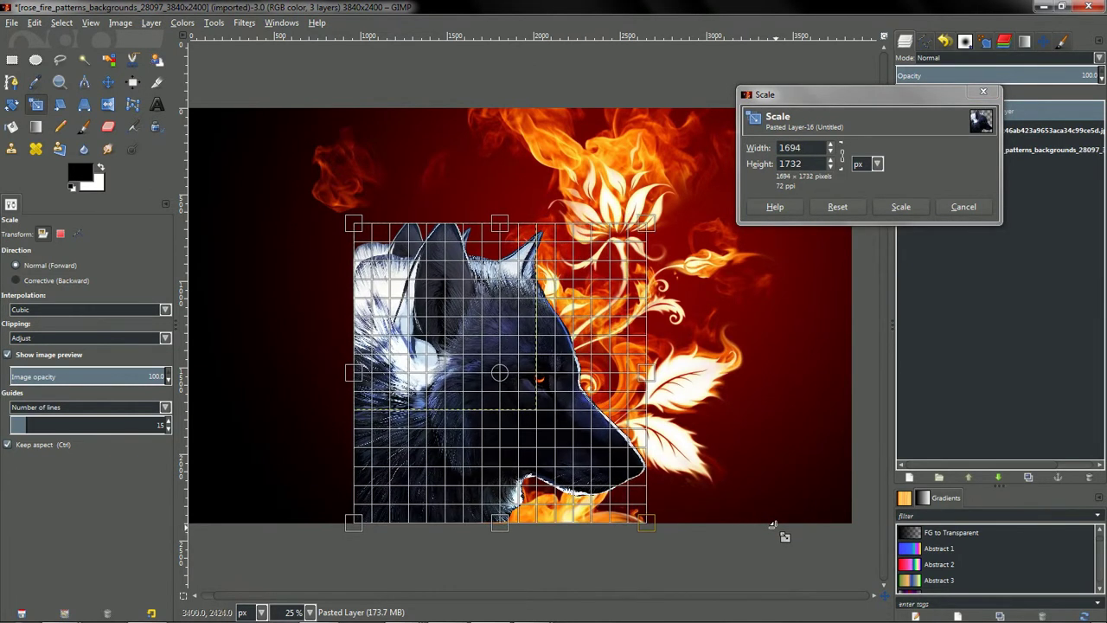
{"action": "left_click", "coordinate": [902, 207]}
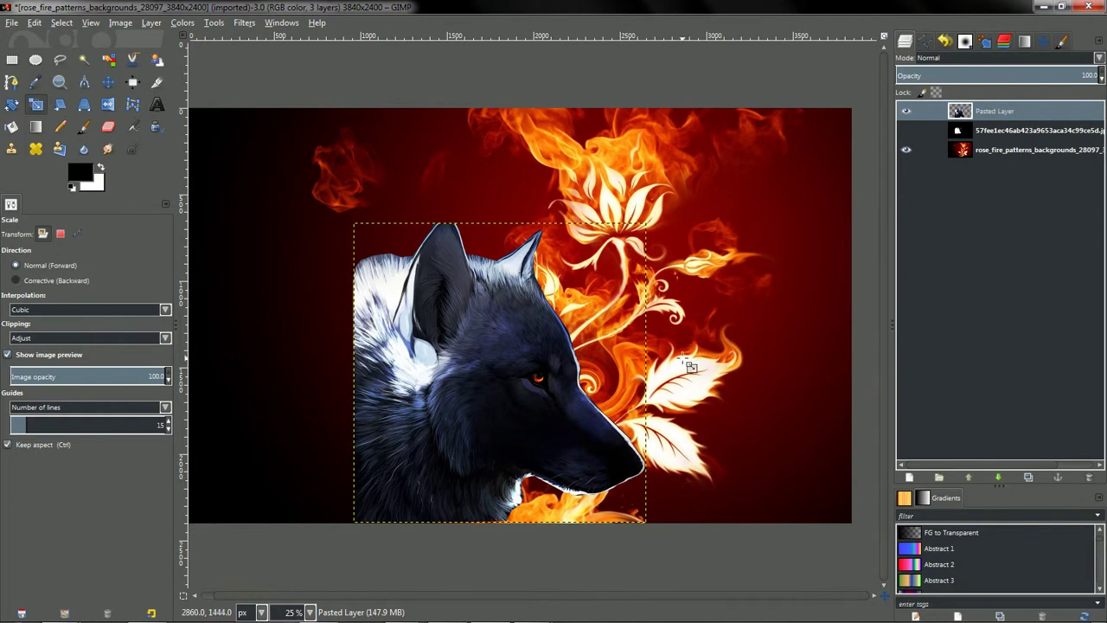
{"action": "scroll", "coordinate": [734, 339], "scroll_direction": "up", "scroll_amount": 2, "text": "ctrl"}
{"action": "scroll", "coordinate": [731, 342], "scroll_direction": "down", "scroll_amount": 2, "text": "ctrl"}
{"action": "left_click_drag", "start_coordinate": [722, 344], "coordinate": [751, 316]}
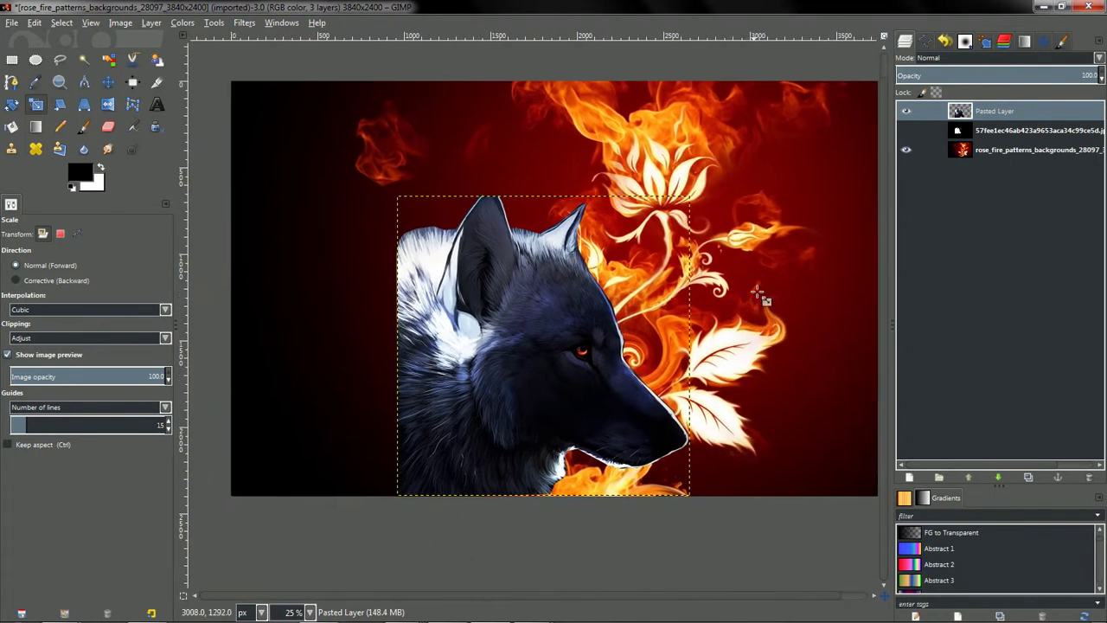
Flip the rose_fire background layer horizontally, then reselect the wolf head layer.
{"action": "left_click", "coordinate": [1029, 149]}
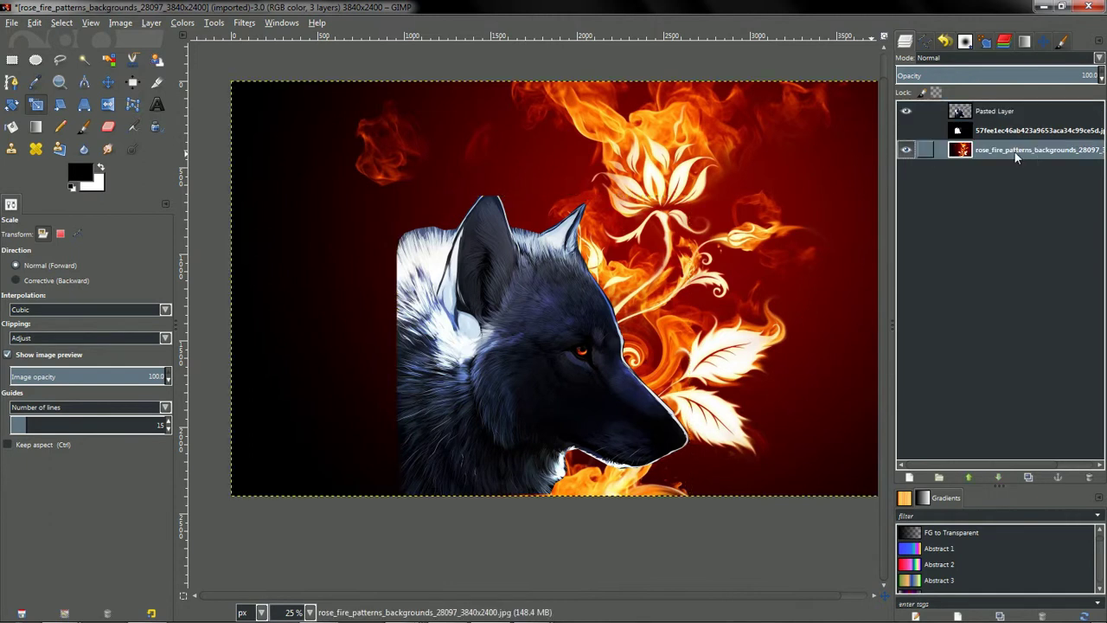
{"action": "left_click", "coordinate": [152, 22]}
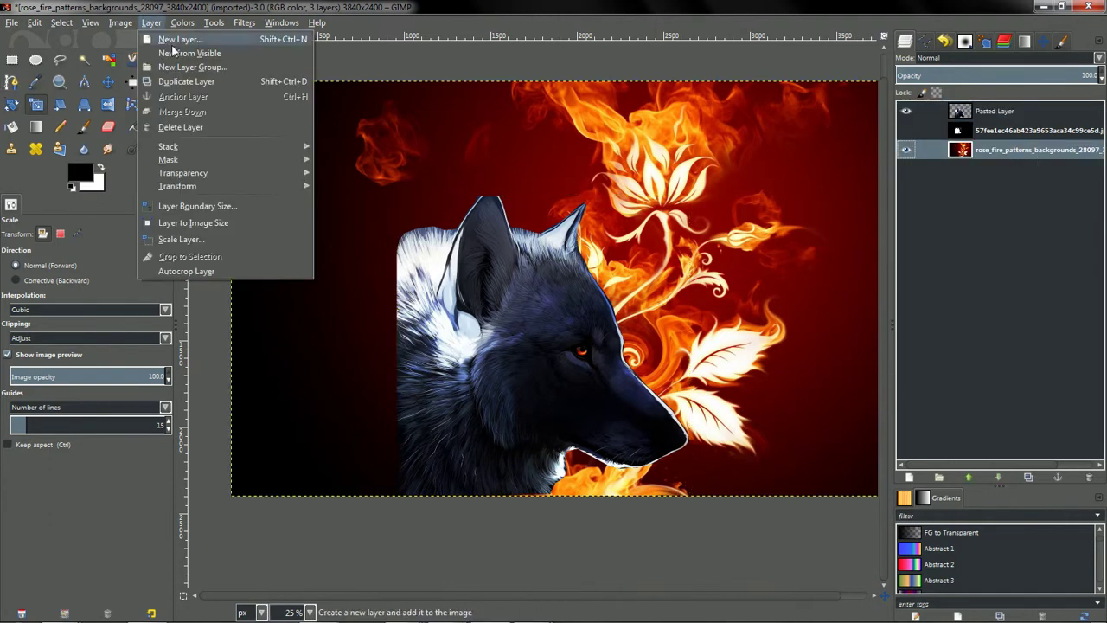
{"action": "mouse_move", "coordinate": [247, 190]}
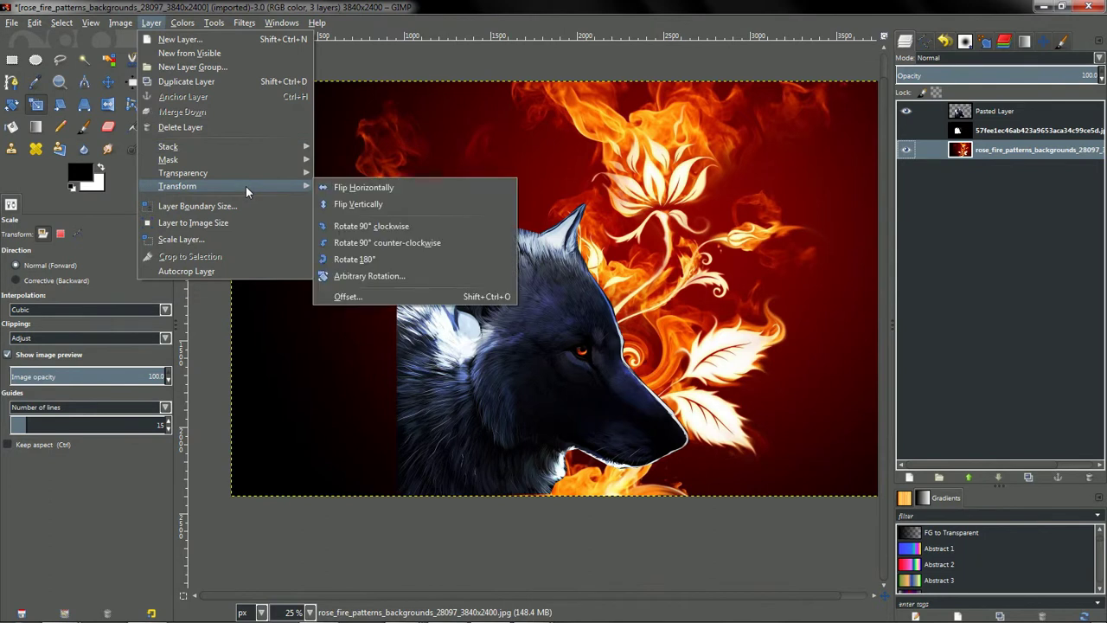
{"action": "left_click", "coordinate": [370, 188]}
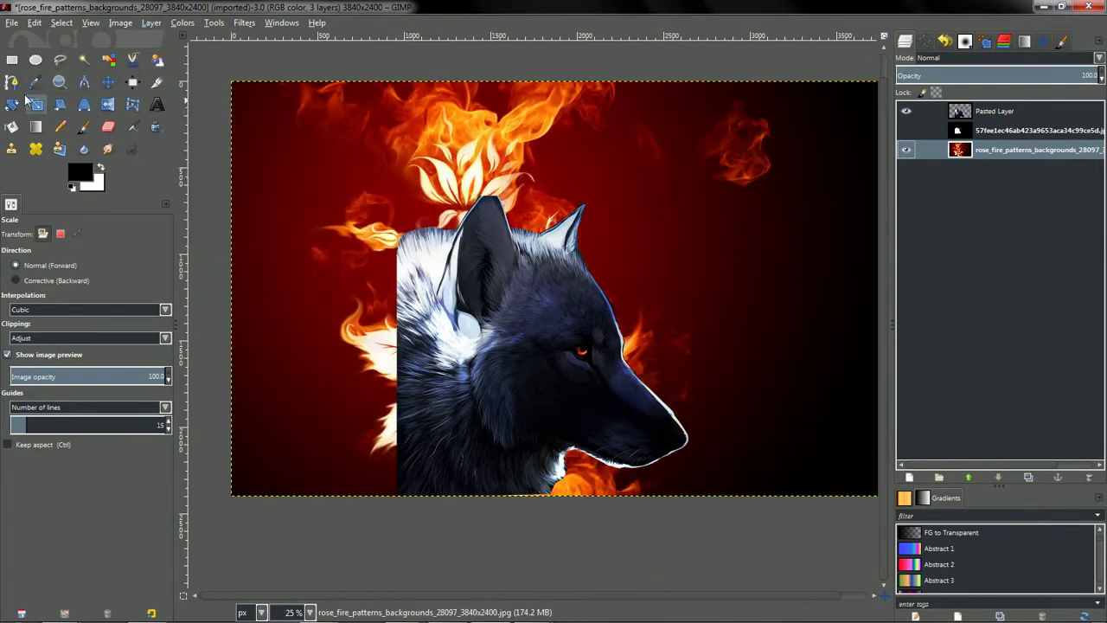
{"action": "left_click", "coordinate": [1034, 130]}
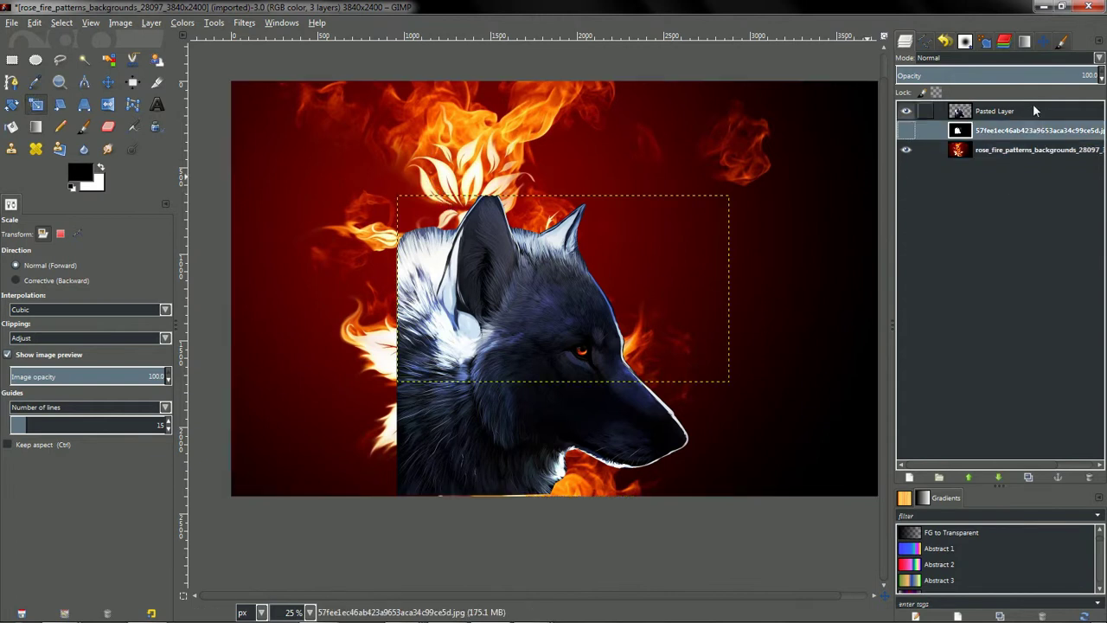
{"action": "left_click", "coordinate": [1034, 110]}
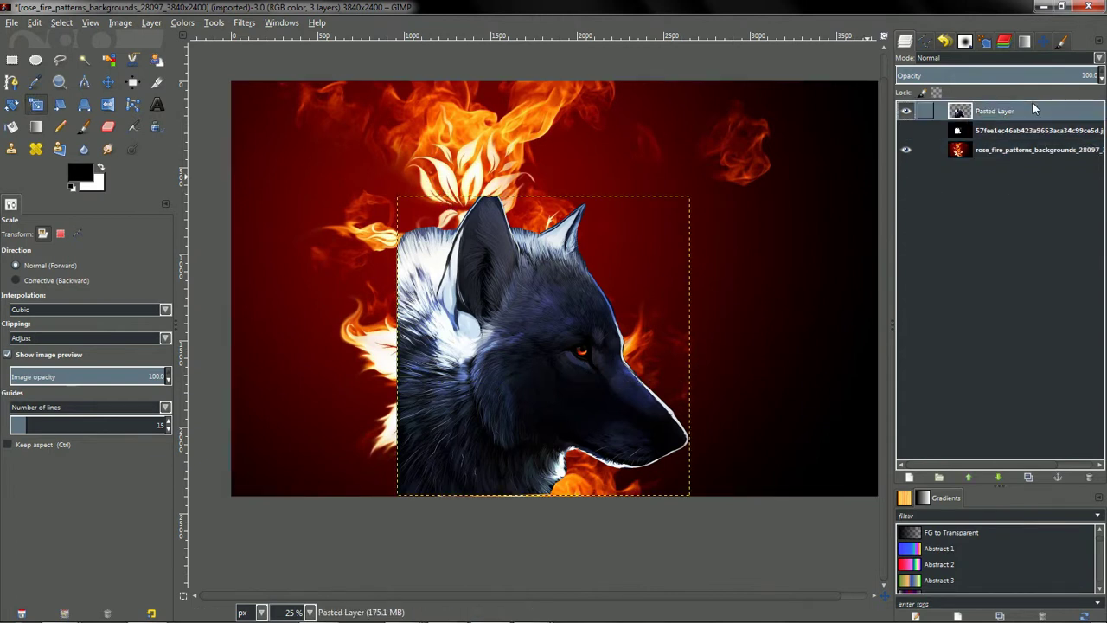
Move the wolf head layer over to the right.
{"action": "left_click", "coordinate": [107, 82]}
{"action": "left_click_drag", "start_coordinate": [460, 391], "coordinate": [649, 320]}
{"action": "key", "text": "alt"}
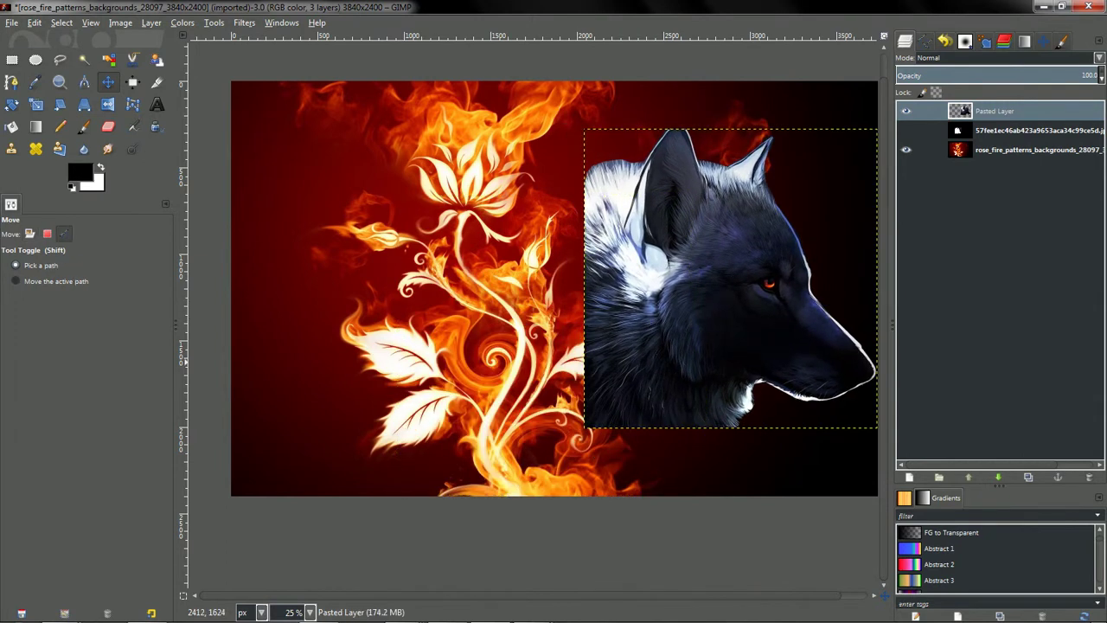
{"action": "scroll", "coordinate": [649, 362], "scroll_direction": "right", "scroll_amount": 4}
Shrink the wolf head to about 1479×1512 pixels and raise it slightly.
{"action": "left_click", "coordinate": [35, 104]}
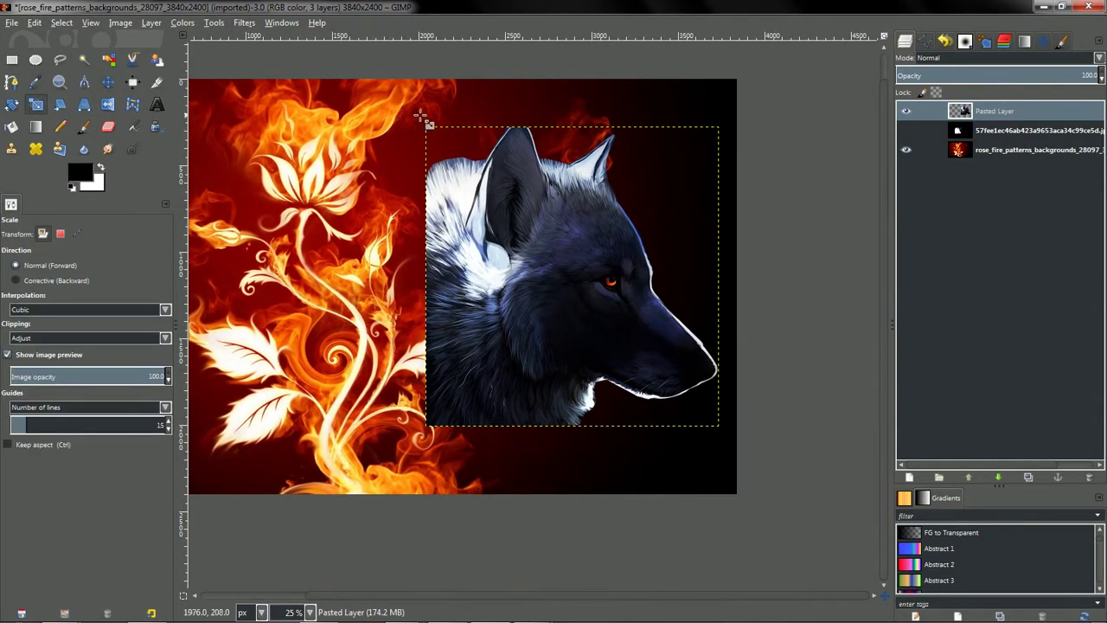
{"action": "left_click", "coordinate": [421, 136]}
{"action": "left_click_drag", "start_coordinate": [420, 137], "coordinate": [477, 168]}
{"action": "left_click", "coordinate": [926, 206]}
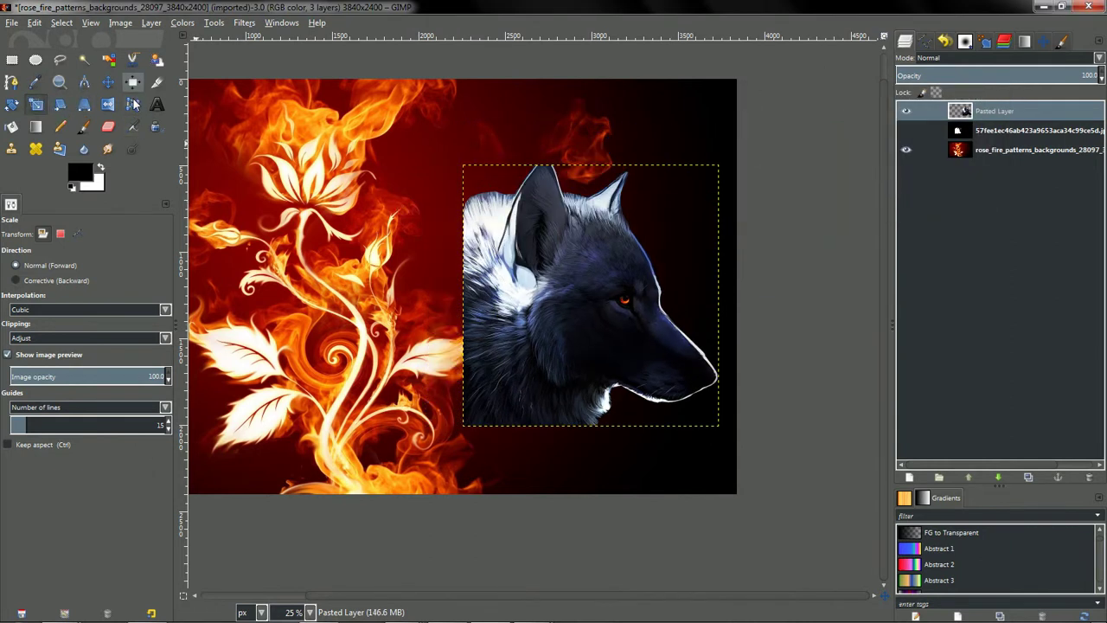
{"action": "left_click", "coordinate": [108, 83]}
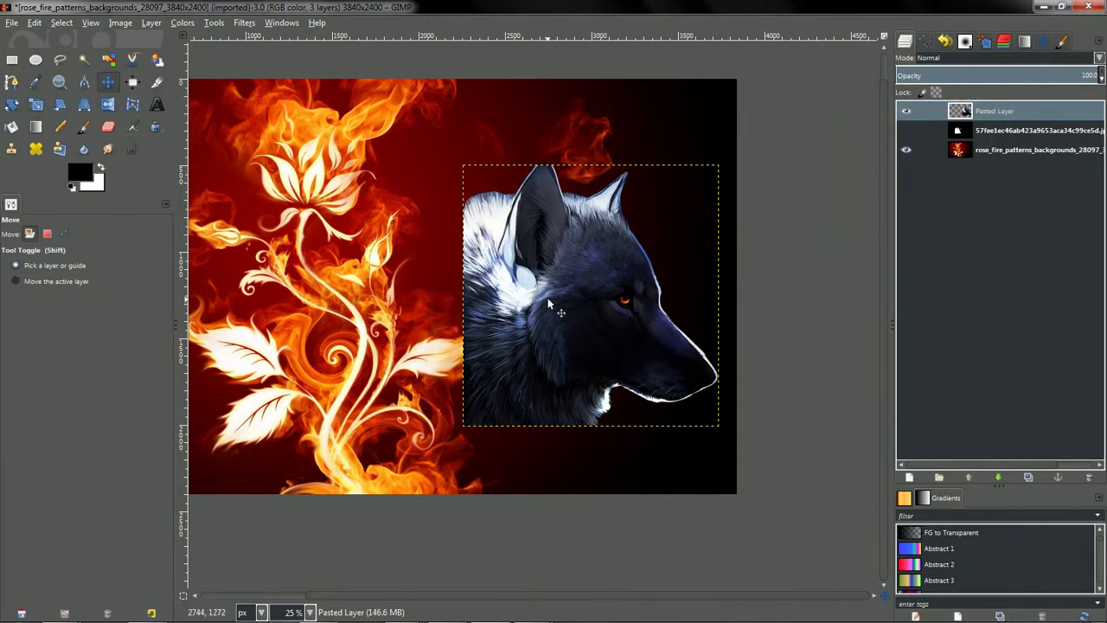
{"action": "left_click_drag", "start_coordinate": [543, 304], "coordinate": [550, 241]}
{"action": "scroll", "coordinate": [557, 392], "scroll_direction": "up", "scroll_amount": 1}
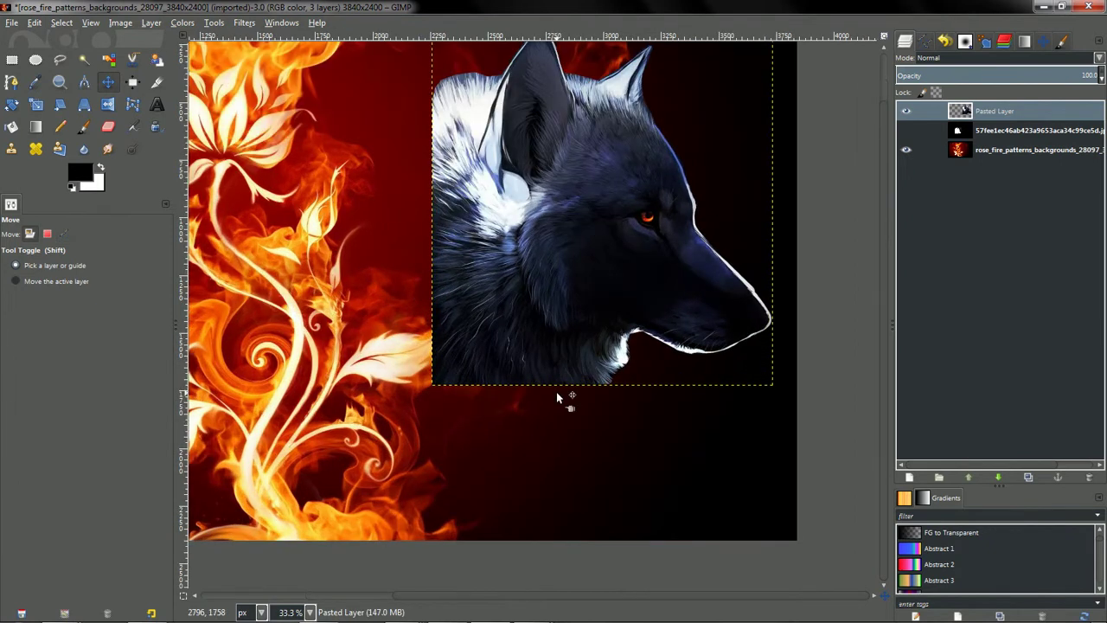
{"action": "scroll", "coordinate": [558, 400], "scroll_direction": "down", "scroll_amount": 1}
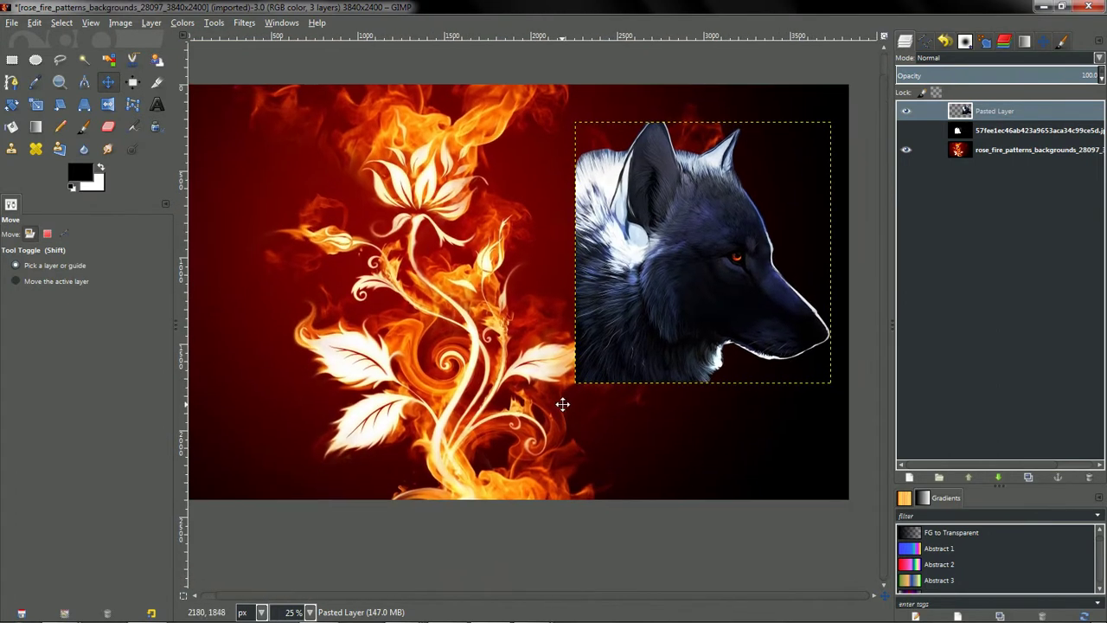
Rename Pasted Layer to wolf_head through Edit Layer Attributes.
{"action": "left_click", "coordinate": [1044, 150]}
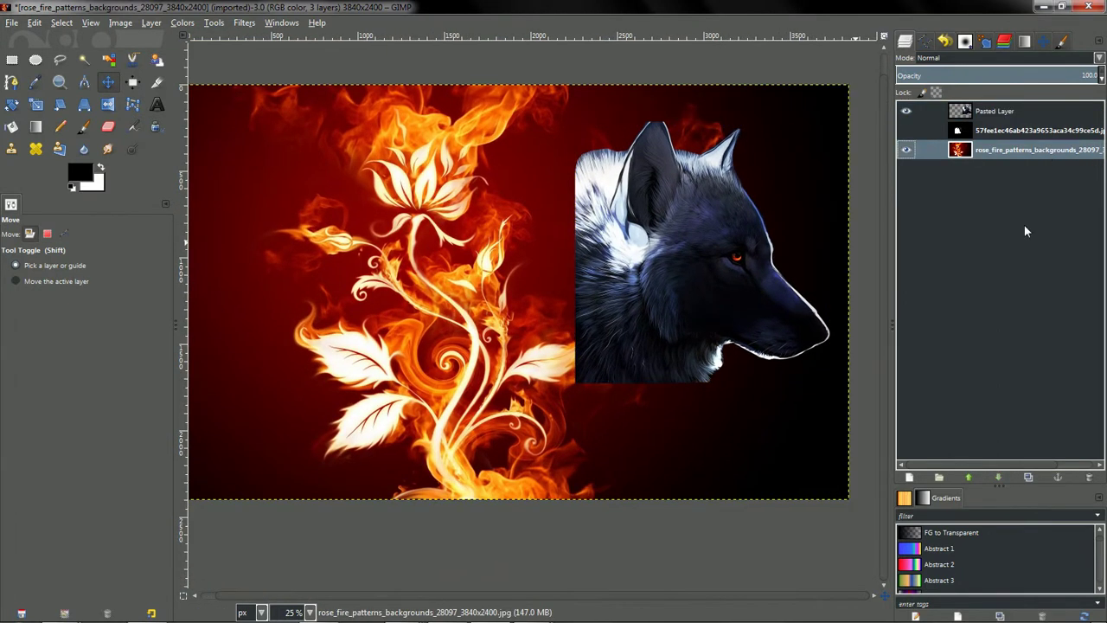
{"action": "left_click", "coordinate": [1032, 112]}
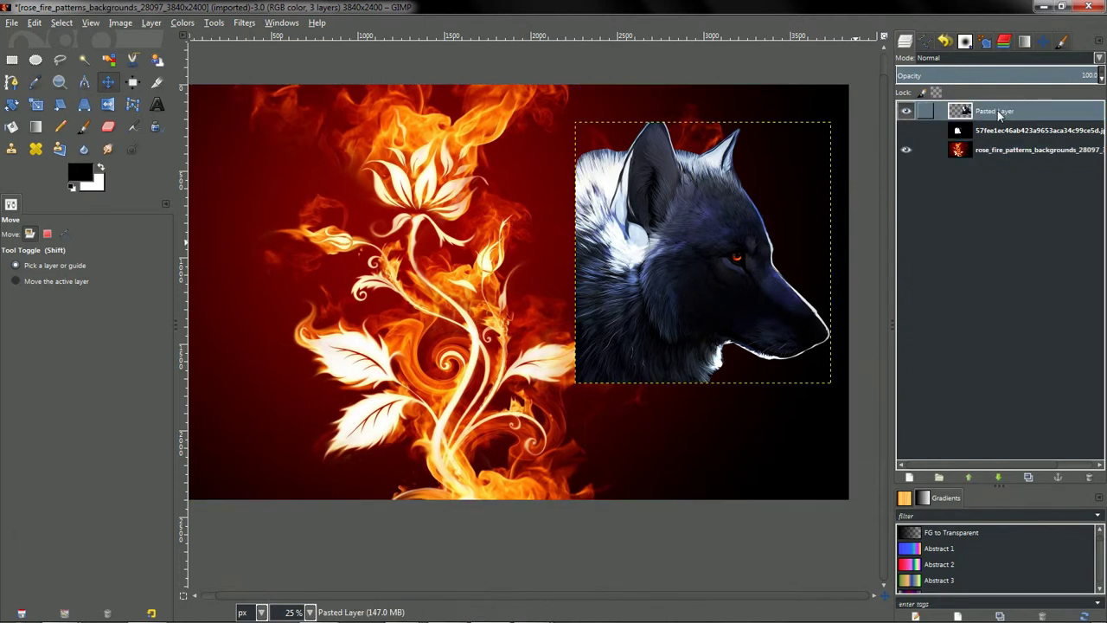
{"action": "right_click", "coordinate": [1001, 113]}
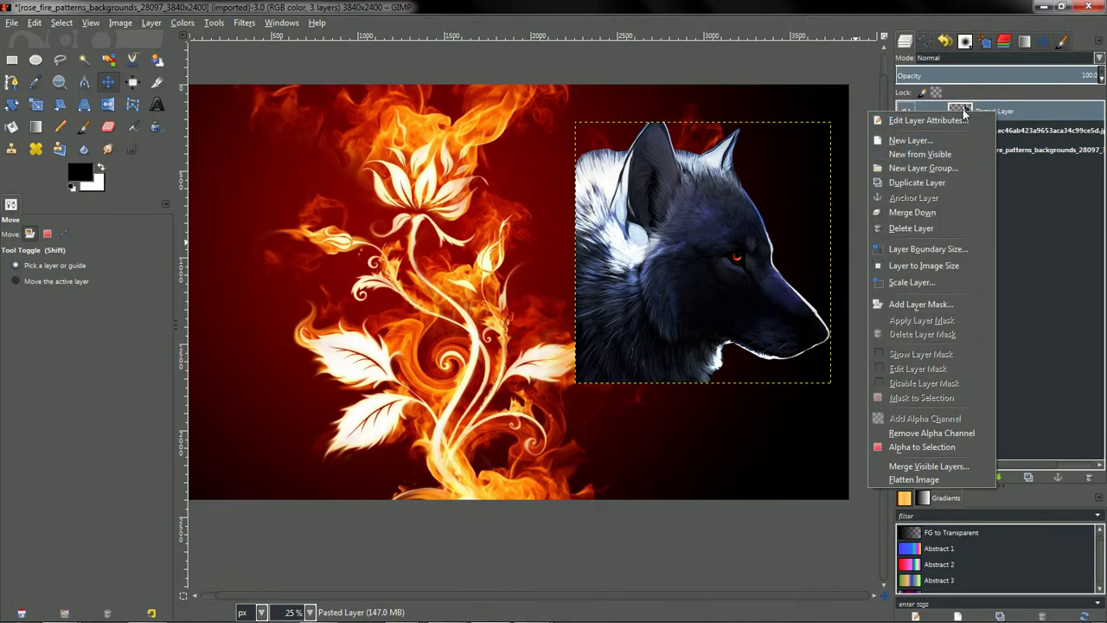
{"action": "left_click", "coordinate": [960, 118]}
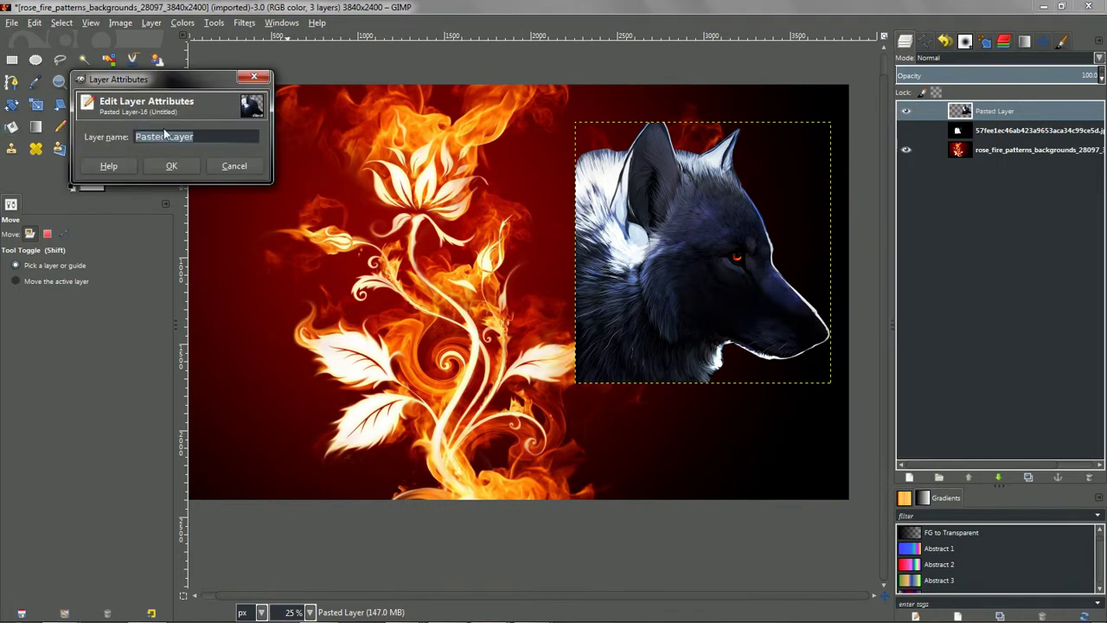
{"action": "type", "text": "wolf_head"}
{"action": "key", "text": "Return"}
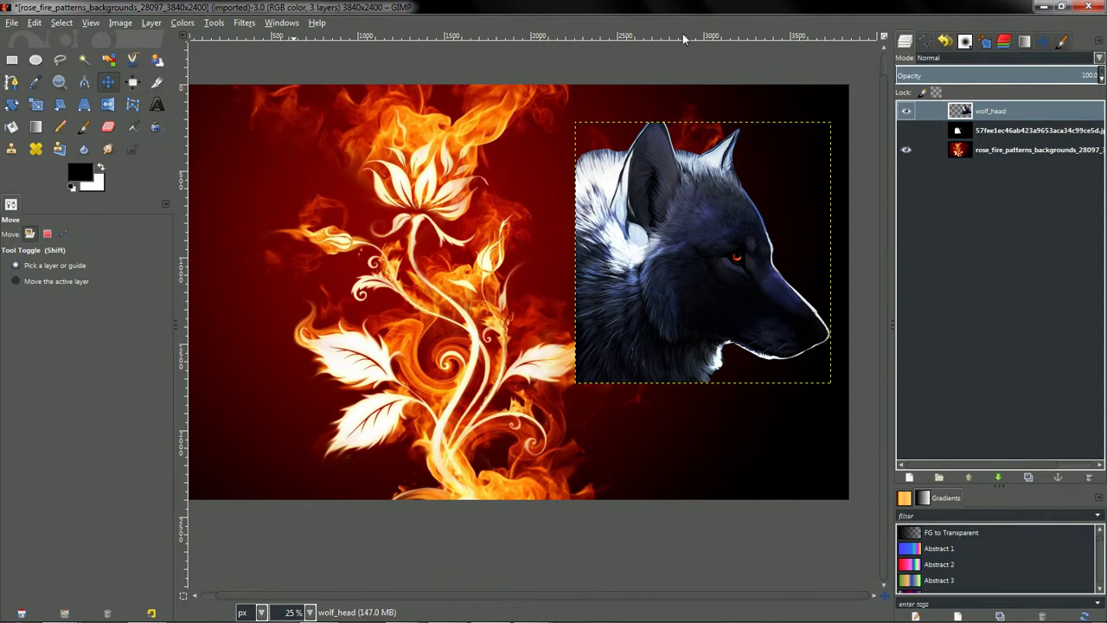
{"action": "left_click", "coordinate": [997, 134]}
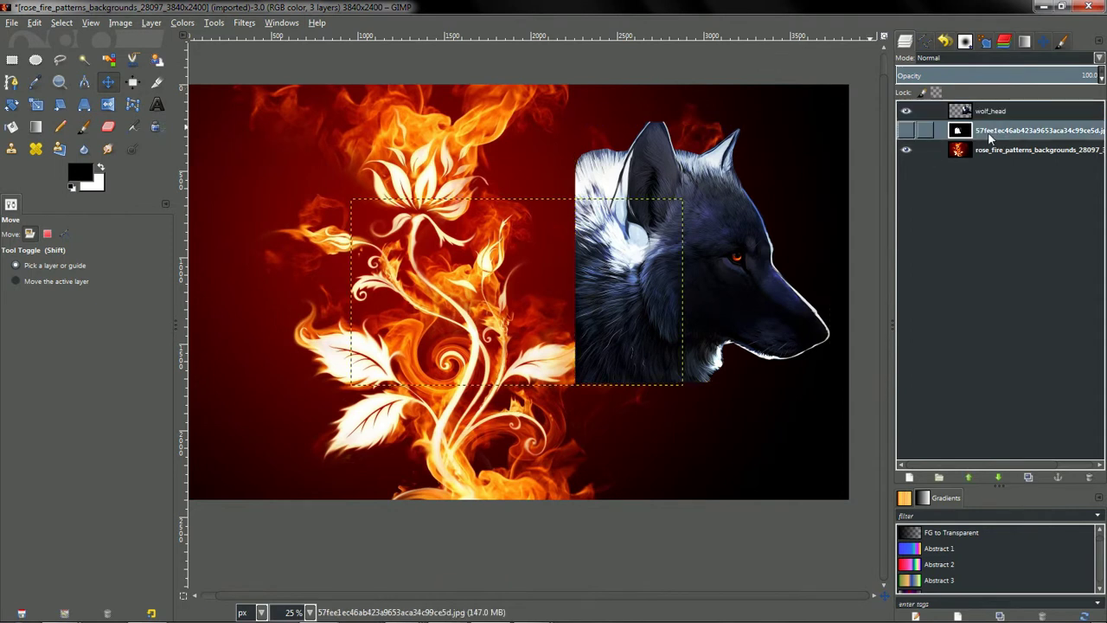
Toggle the original wolf layer's visibility back off and make wolf_head the active layer.
{"action": "left_click", "coordinate": [905, 129]}
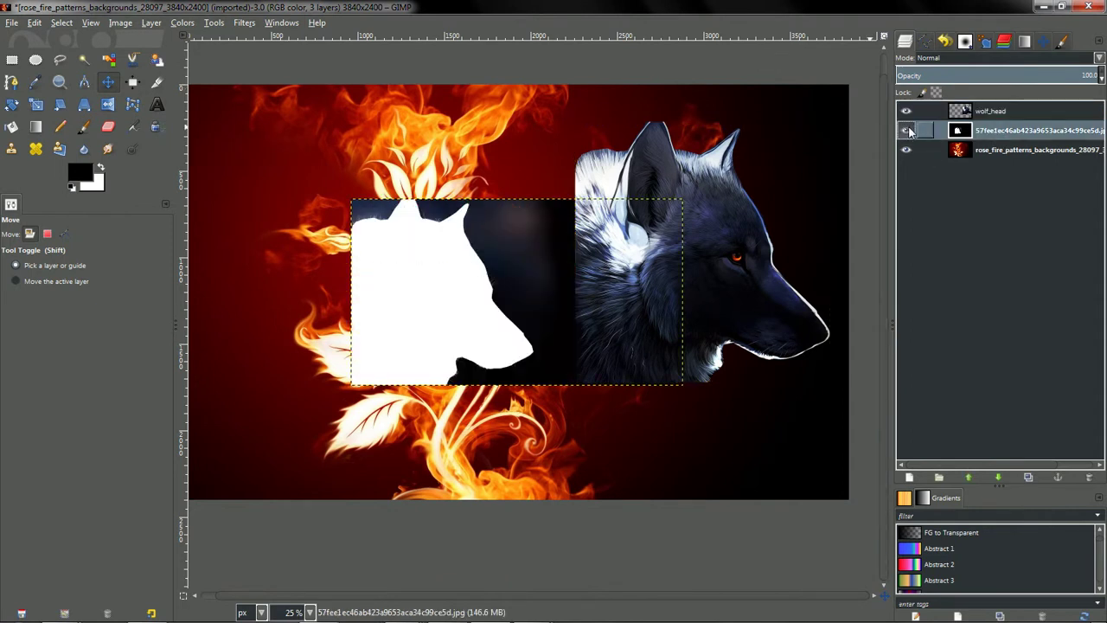
{"action": "left_click", "coordinate": [905, 130]}
{"action": "left_click_drag", "start_coordinate": [1014, 126], "coordinate": [980, 154]}
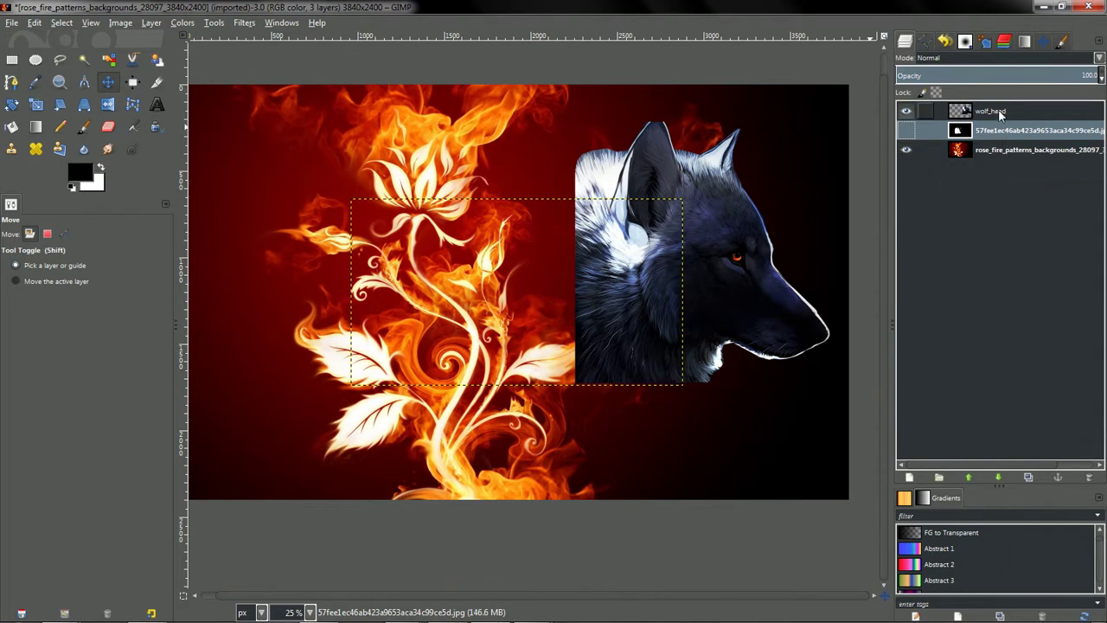
{"action": "left_click", "coordinate": [998, 111]}
After trying Divide and Normal, set wolf_head's blend mode to Screen.
{"action": "left_click", "coordinate": [1049, 58]}
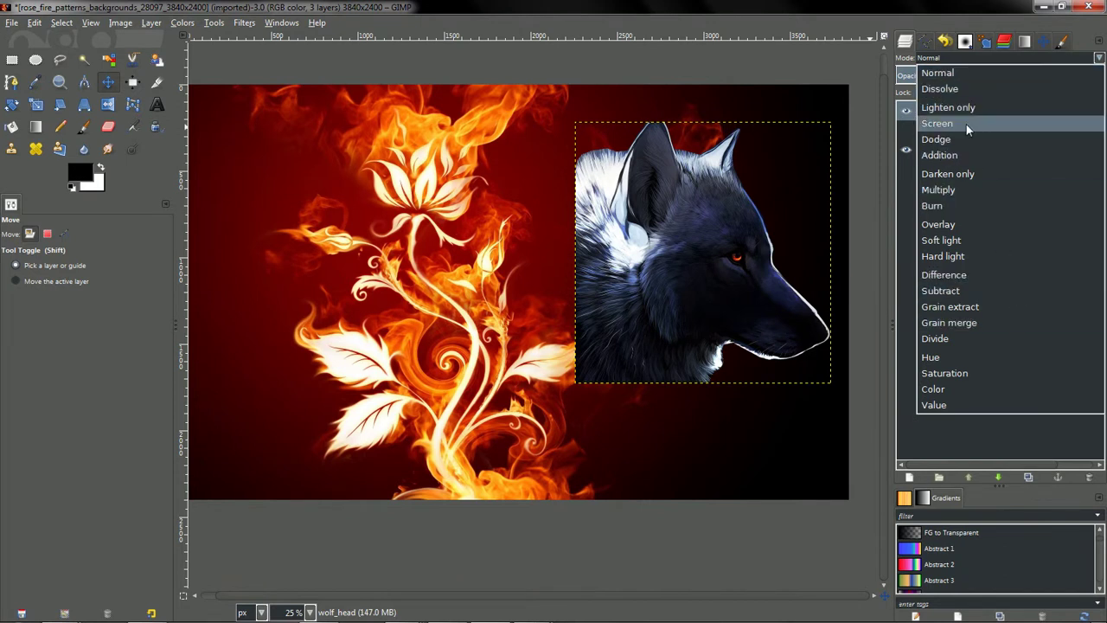
{"action": "left_click", "coordinate": [997, 338]}
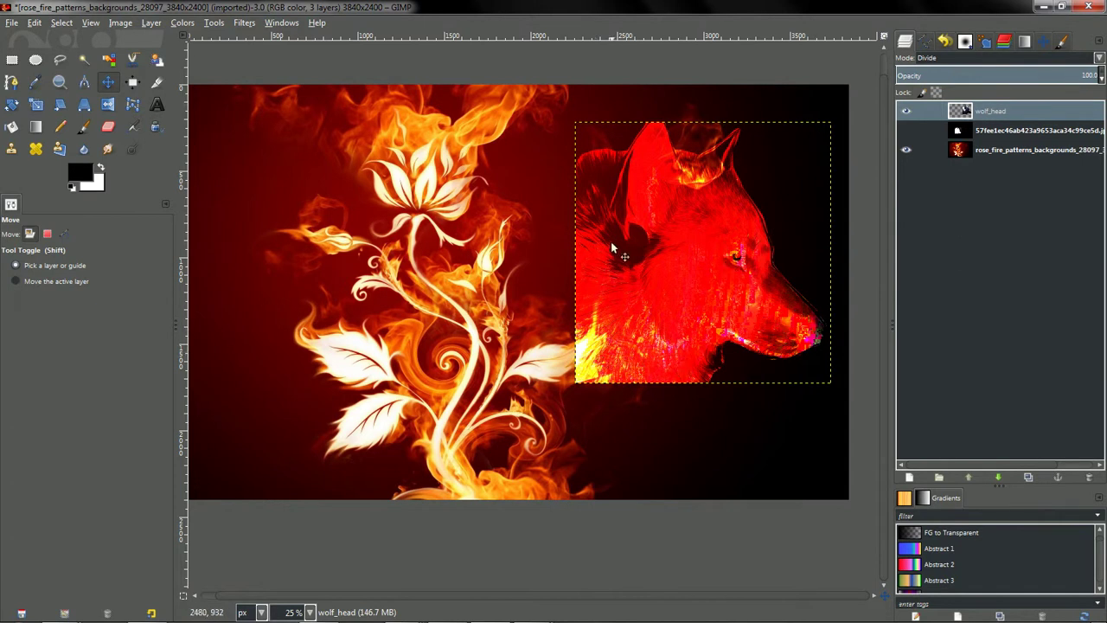
{"action": "left_click", "coordinate": [997, 58]}
{"action": "left_click", "coordinate": [969, 127]}
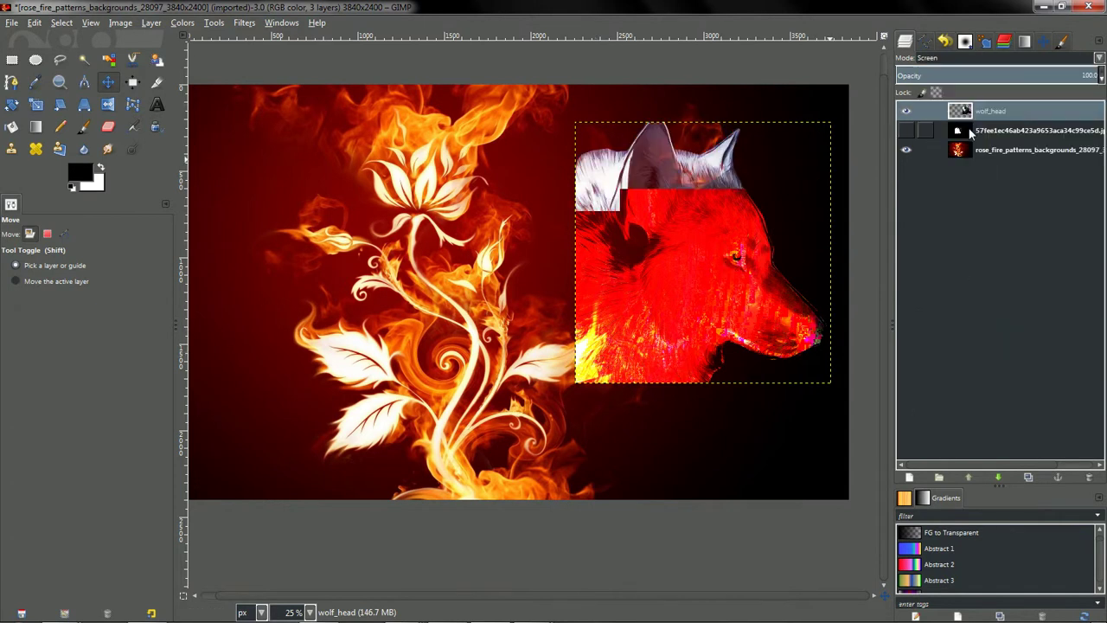
{"action": "scroll", "coordinate": [808, 211], "scroll_direction": "up", "scroll_amount": 1}
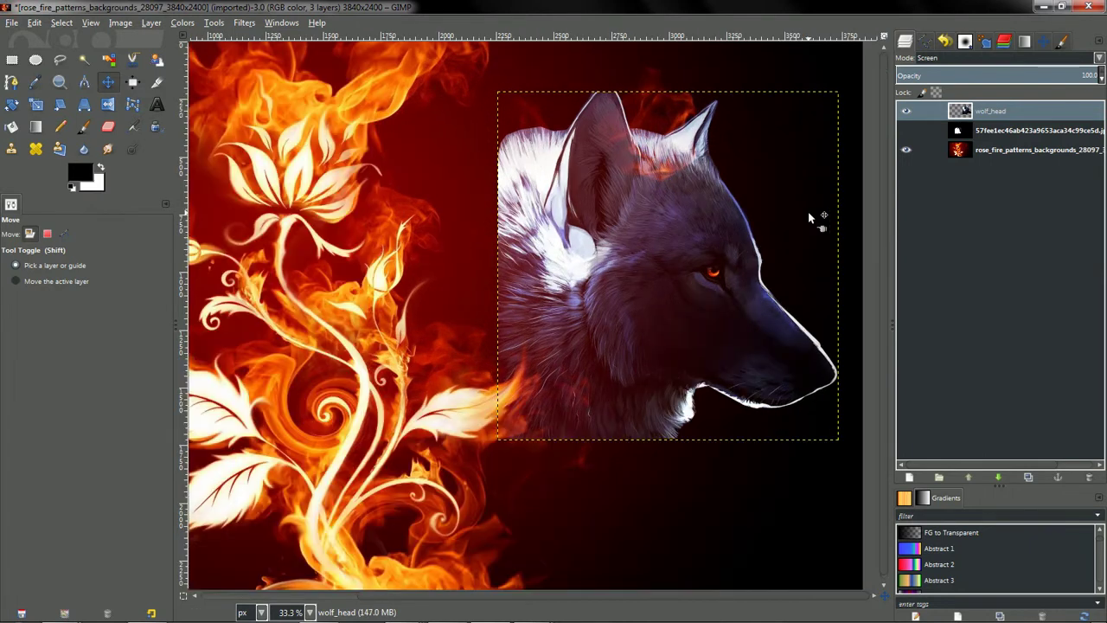
{"action": "left_click", "coordinate": [980, 58]}
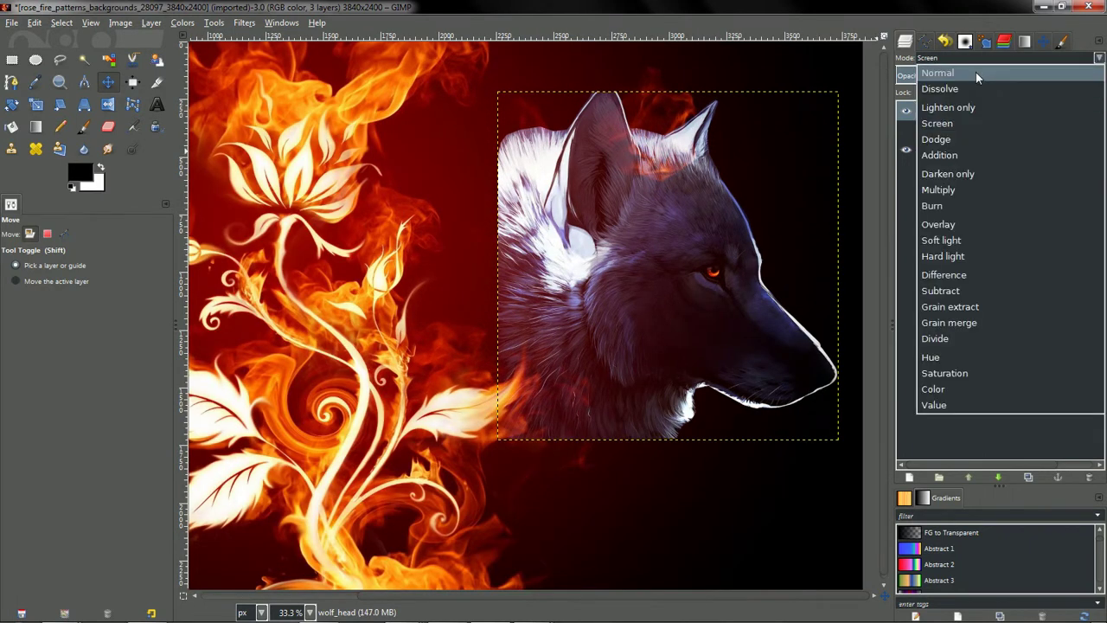
{"action": "left_click", "coordinate": [976, 72]}
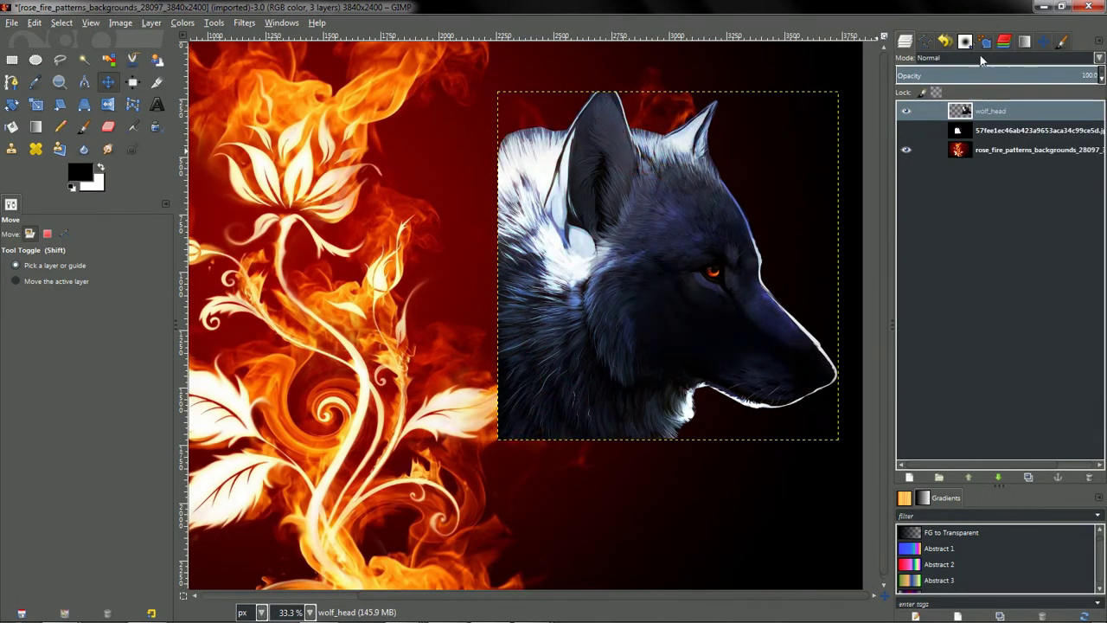
{"action": "left_click", "coordinate": [981, 58]}
{"action": "left_click", "coordinate": [955, 125]}
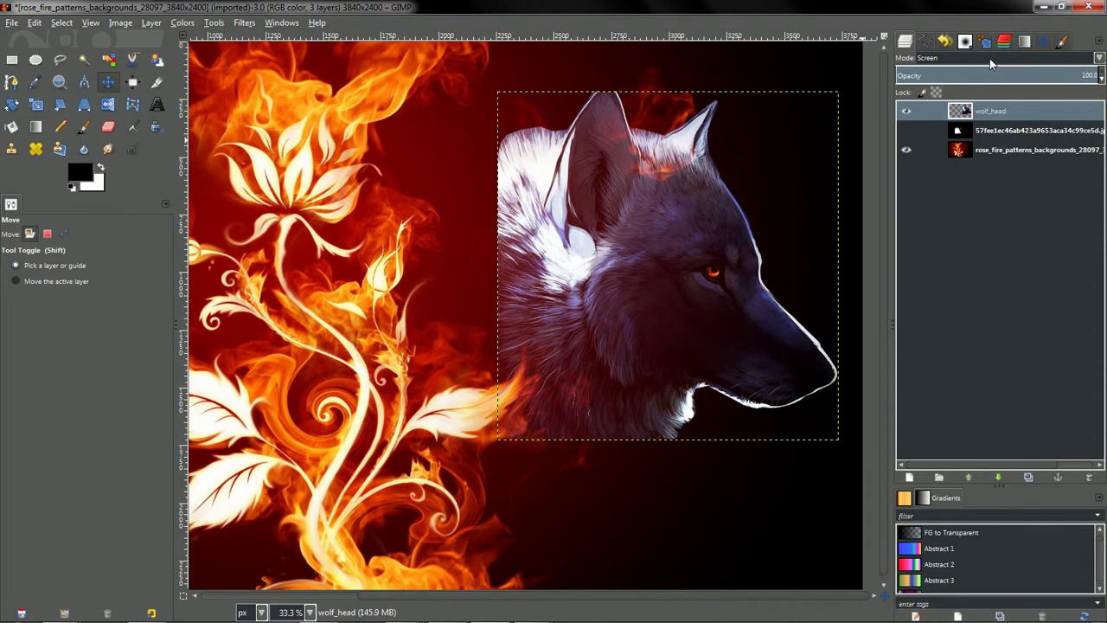
{"action": "left_click_drag", "start_coordinate": [1102, 78], "coordinate": [1066, 73]}
{"action": "left_click", "coordinate": [1061, 60]}
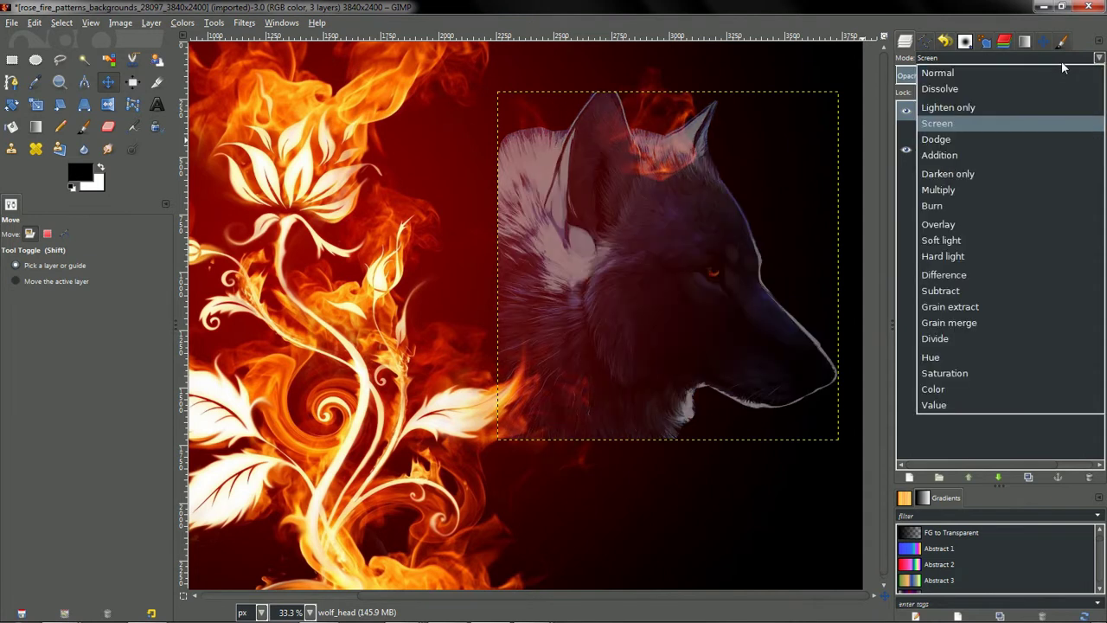
{"action": "left_click", "coordinate": [1055, 67]}
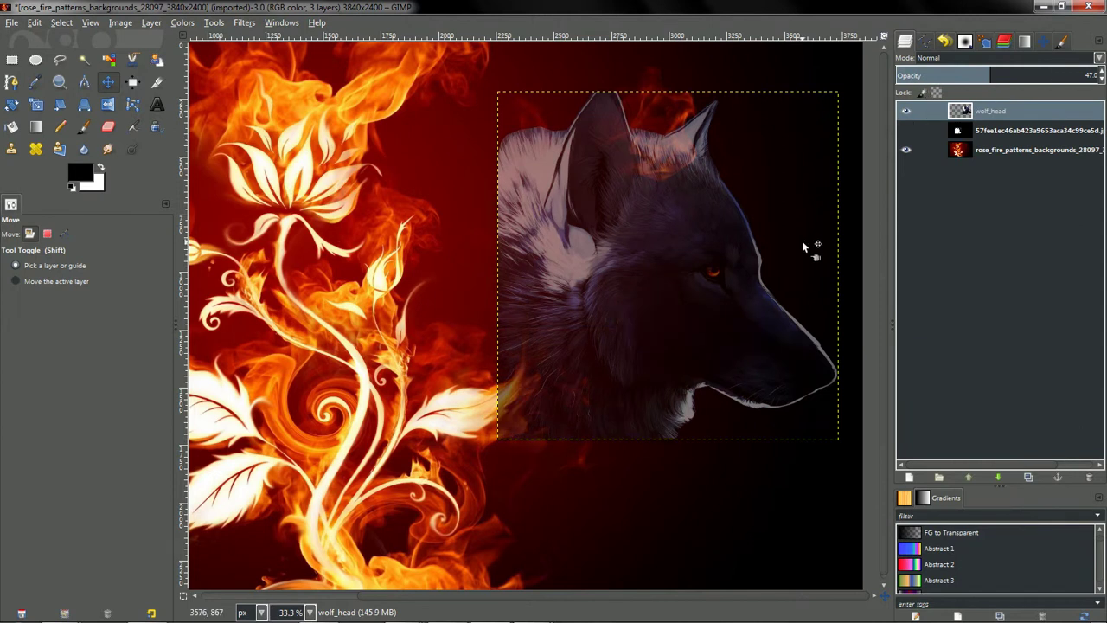
{"action": "scroll", "coordinate": [802, 241], "scroll_direction": "down", "scroll_amount": 1}
{"action": "left_click", "coordinate": [1091, 75]}
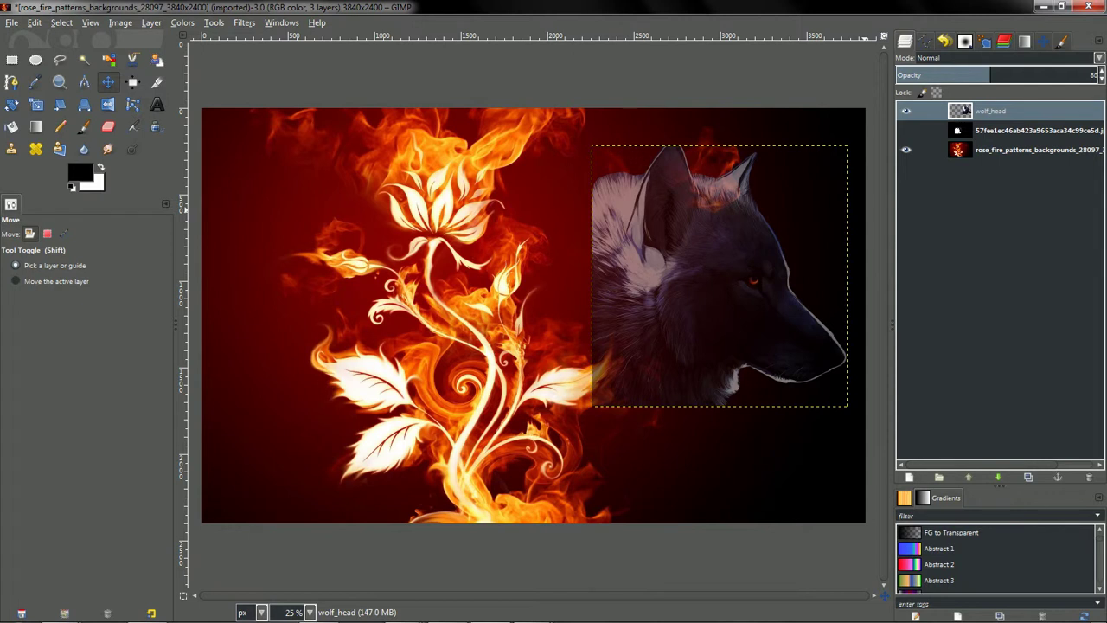
{"action": "type", "text": "80"}
{"action": "key", "text": "Return"}
{"action": "scroll", "coordinate": [854, 240], "scroll_direction": "up", "scroll_amount": 2}
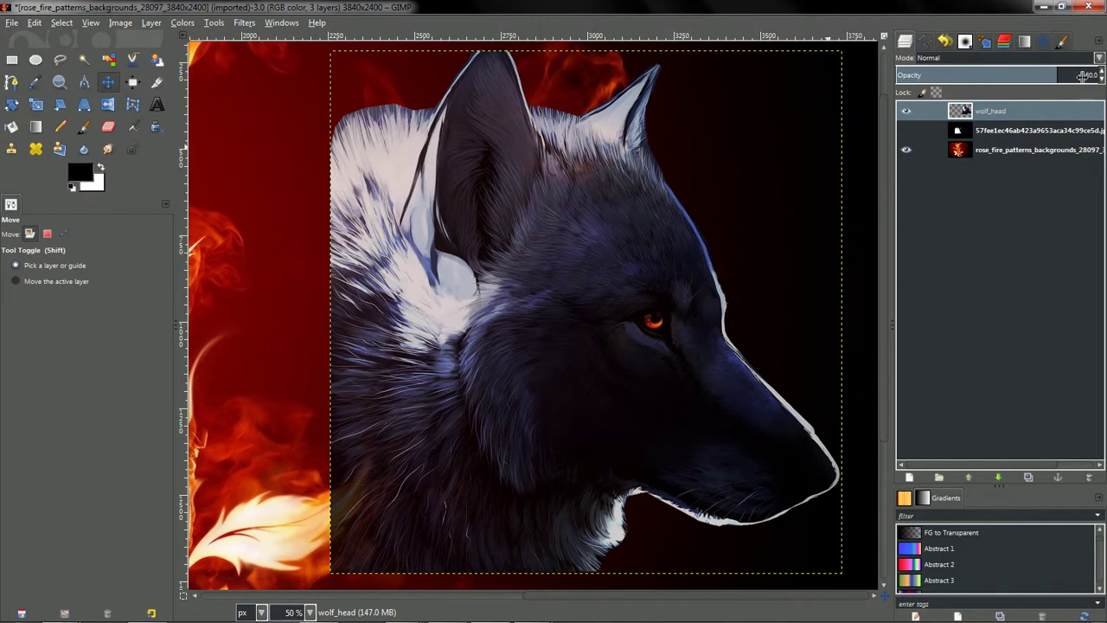
{"action": "scroll", "coordinate": [995, 75], "scroll_direction": "up", "scroll_amount": 3}
{"action": "scroll", "coordinate": [1102, 76], "scroll_direction": "up", "scroll_amount": 15}
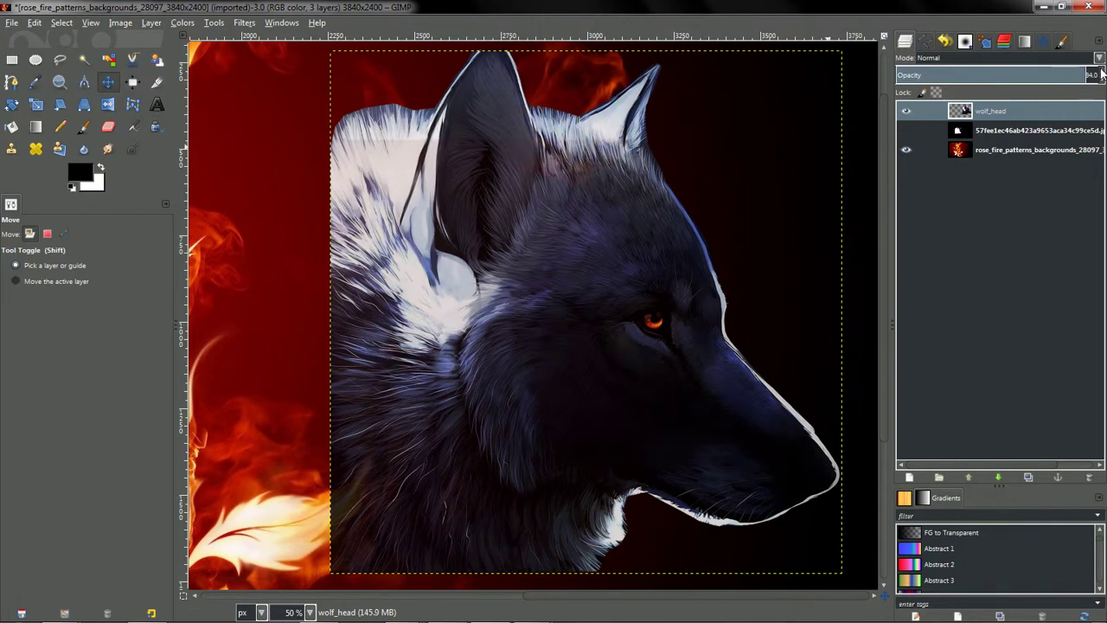
{"action": "left_click", "coordinate": [1099, 57]}
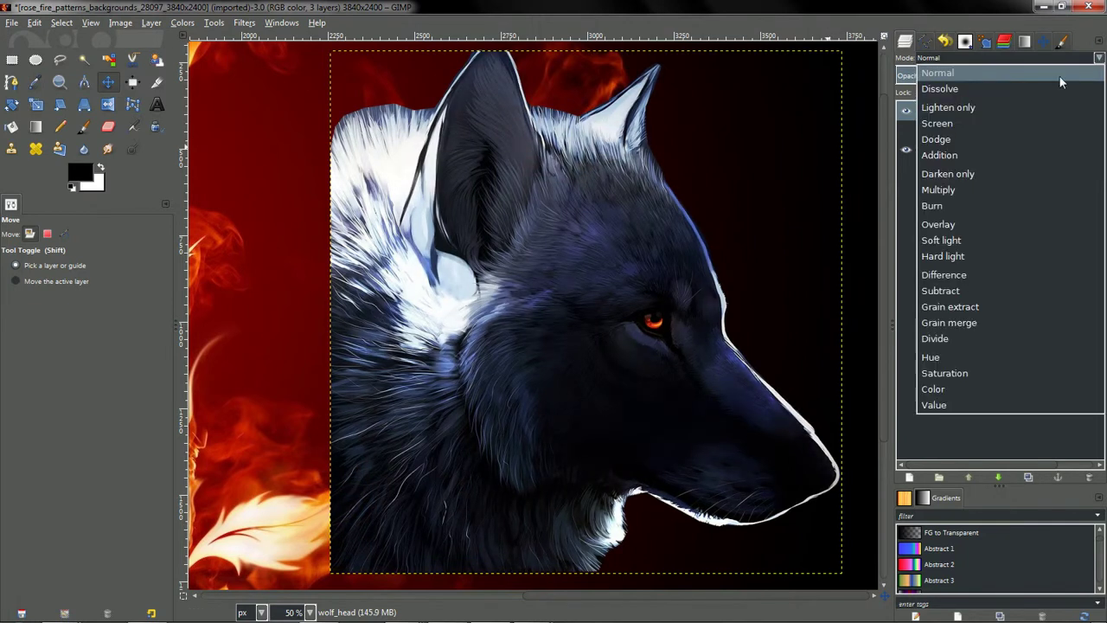
{"action": "left_click", "coordinate": [952, 124]}
{"action": "scroll", "coordinate": [573, 275], "scroll_direction": "down", "scroll_amount": 2}
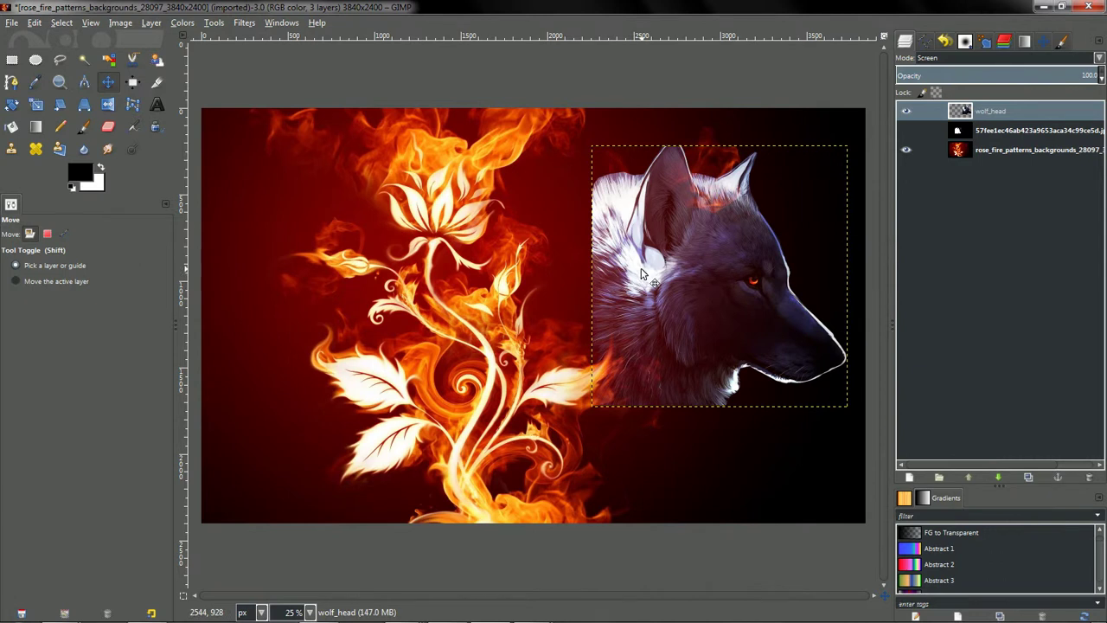
{"action": "scroll", "coordinate": [641, 274], "scroll_direction": "up", "scroll_amount": 1}
{"action": "scroll", "coordinate": [605, 250], "scroll_direction": "right", "scroll_amount": 2}
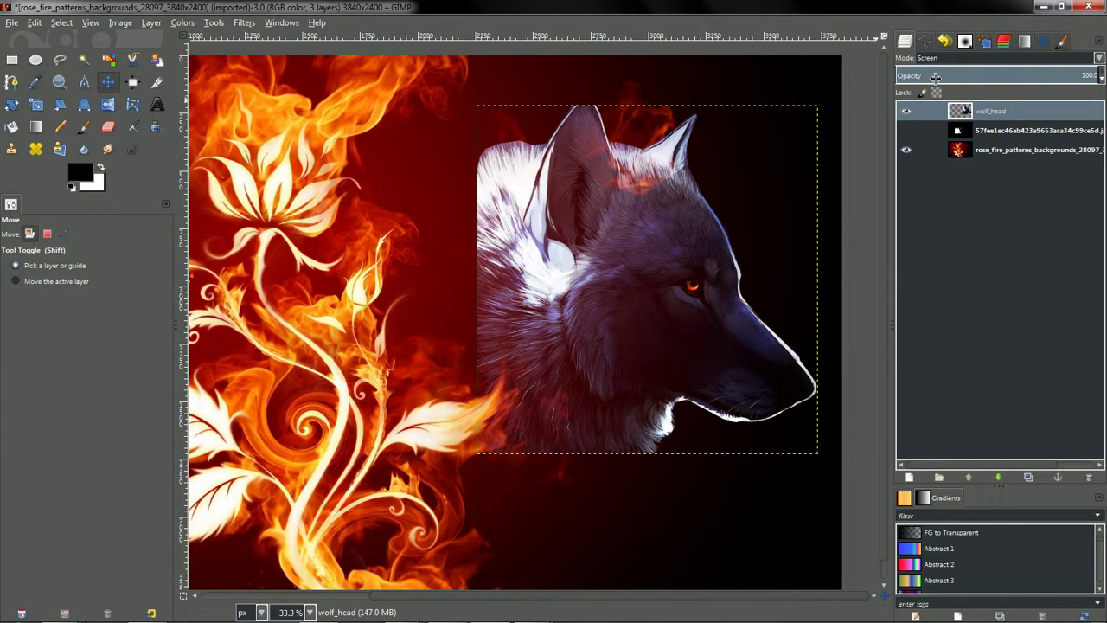
Choose the Chalk 02 brush and add a White (full opacity) layer mask to wolf_head.
{"action": "left_click", "coordinate": [967, 40]}
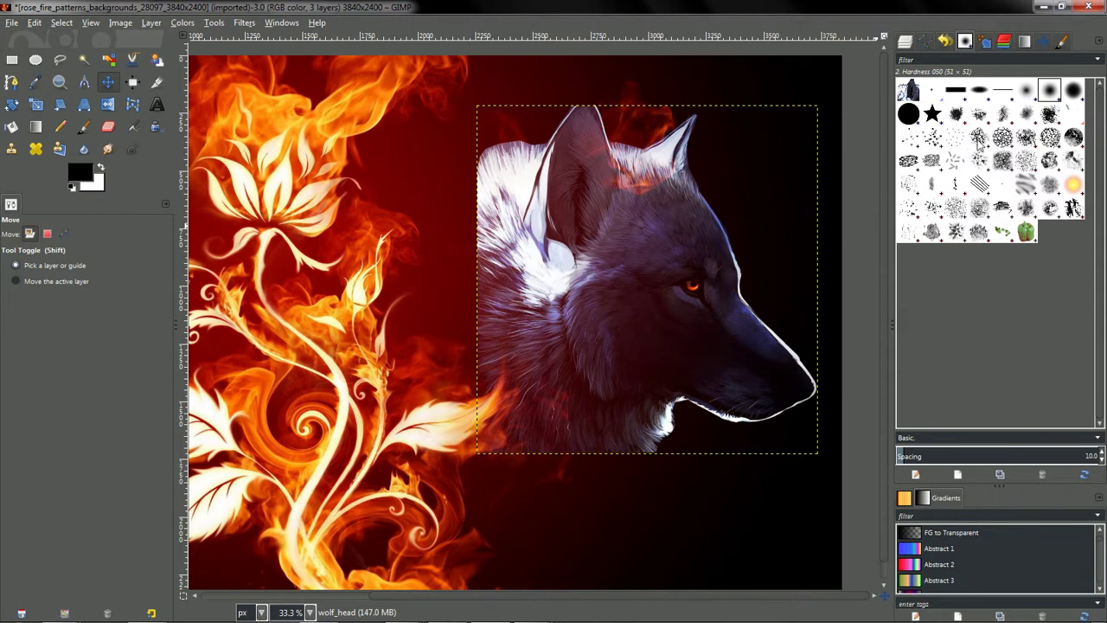
{"action": "left_click", "coordinate": [1050, 140]}
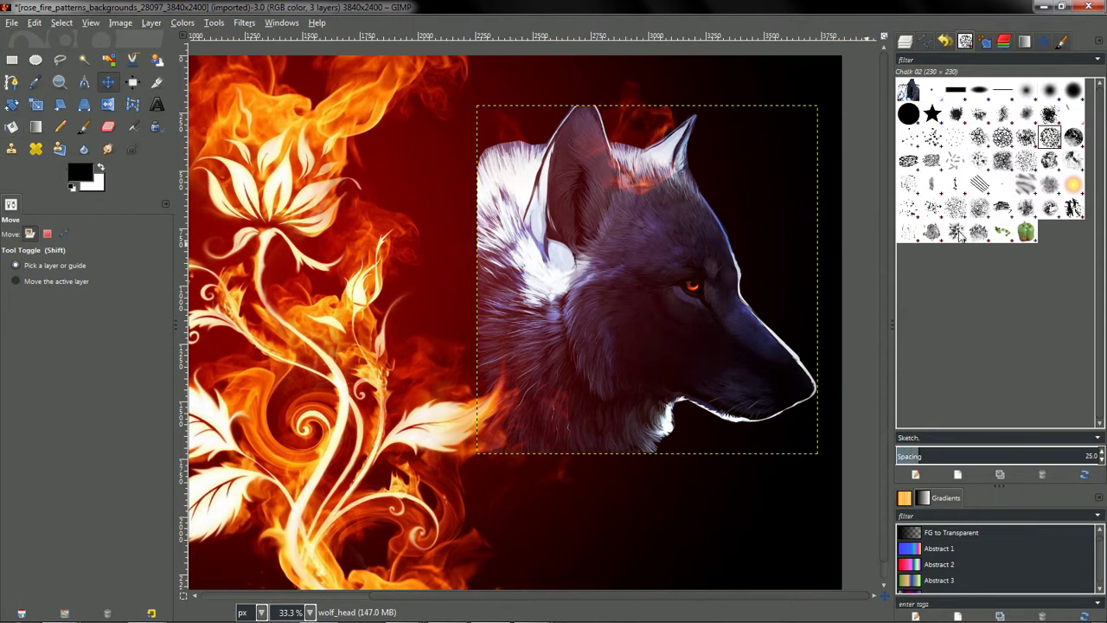
{"action": "left_click", "coordinate": [905, 40]}
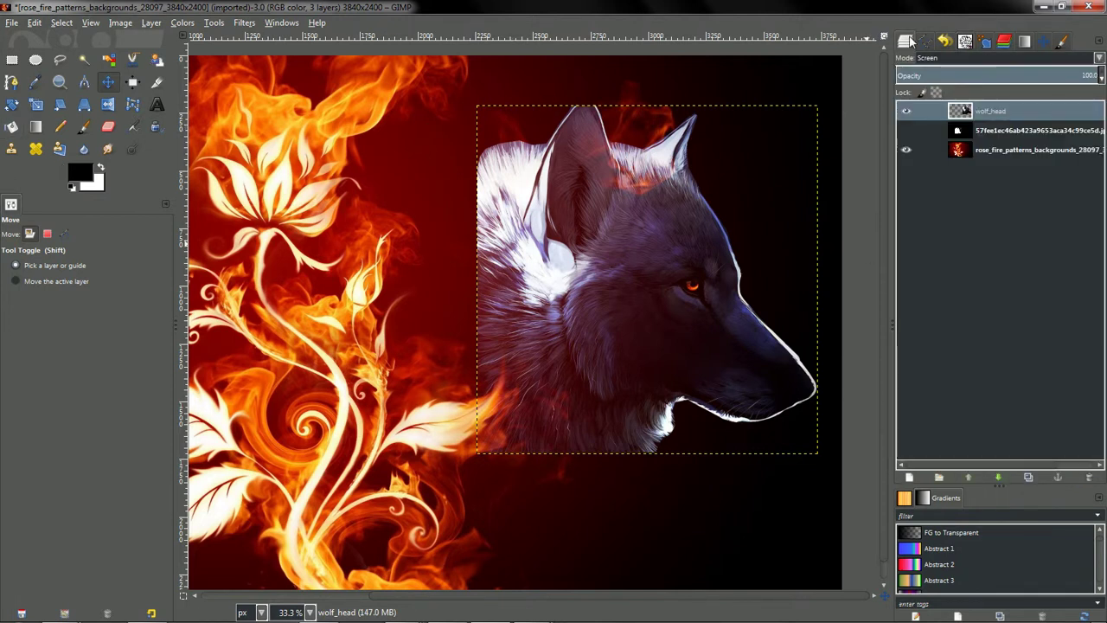
{"action": "right_click", "coordinate": [1010, 107]}
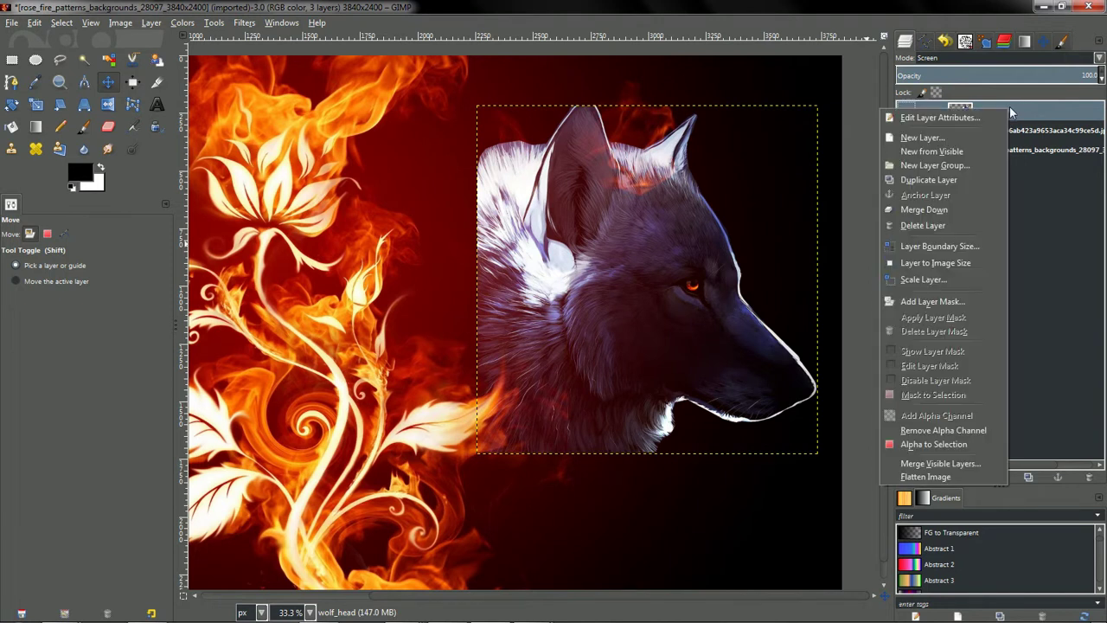
{"action": "left_click", "coordinate": [963, 300]}
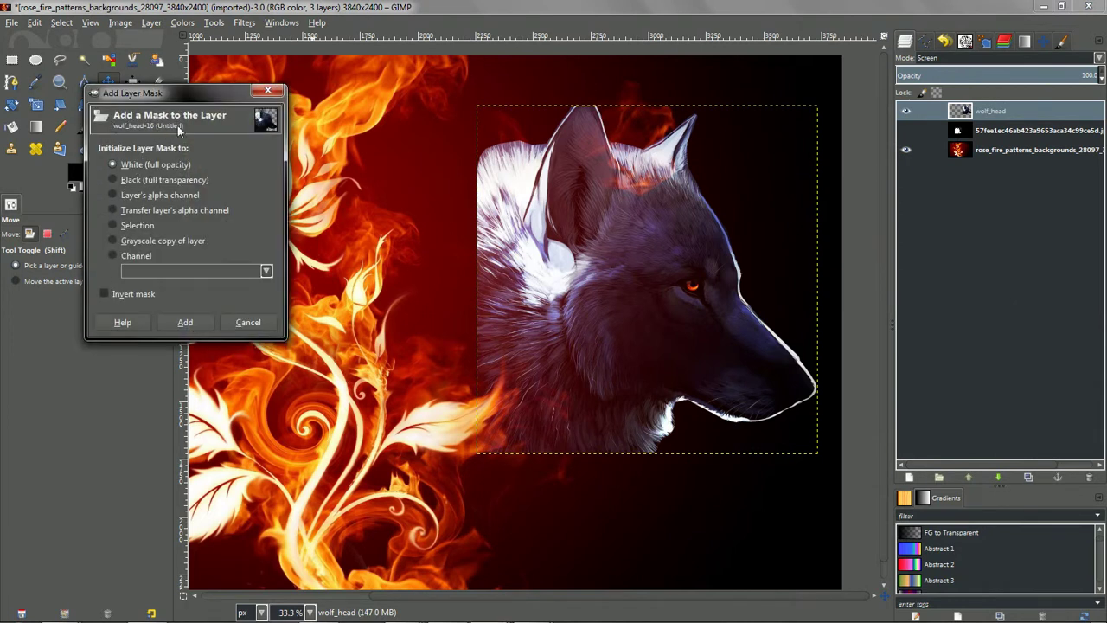
{"action": "left_click", "coordinate": [182, 322]}
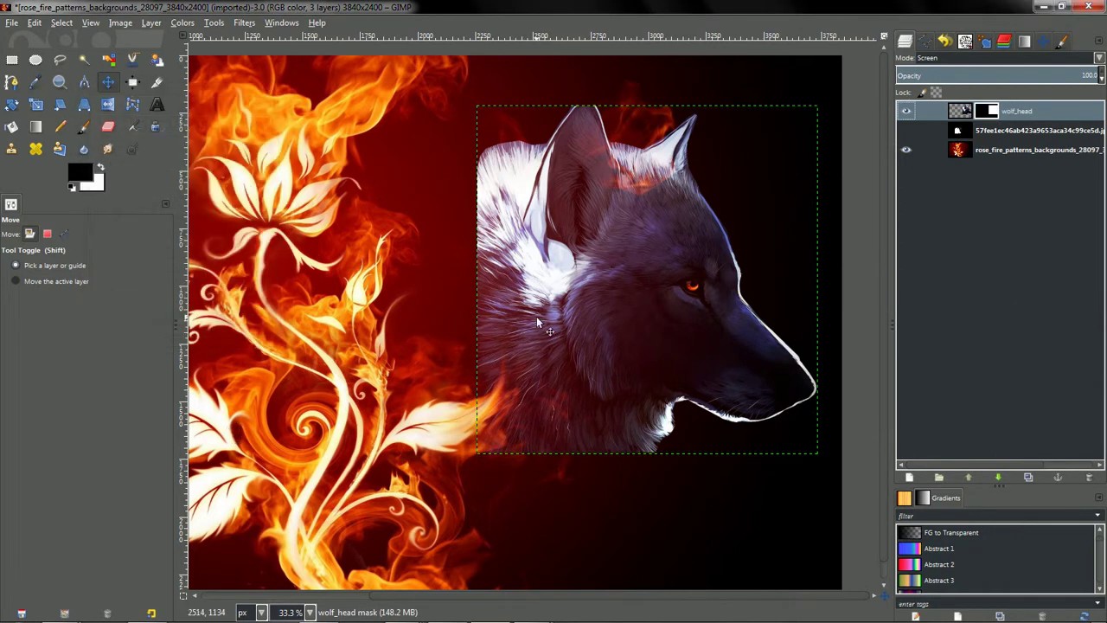
Switch to the Pencil, undo a trial stroke on the mask, and set brush size 50.
{"action": "left_click", "coordinate": [61, 128]}
{"action": "left_click_drag", "start_coordinate": [481, 173], "coordinate": [490, 218]}
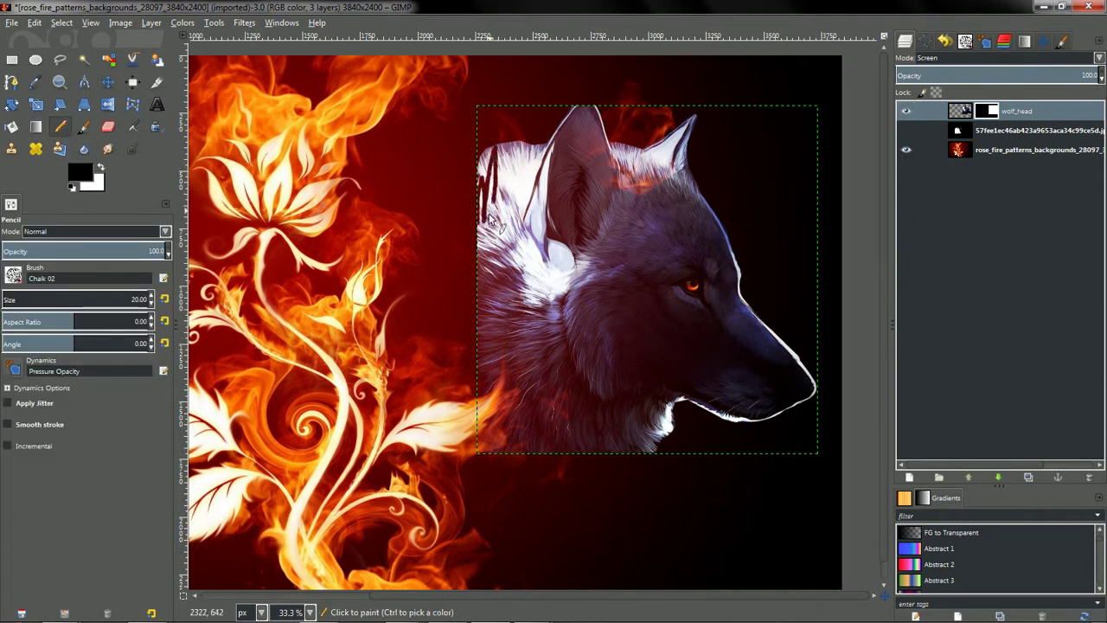
{"action": "key", "text": "ctrl+z"}
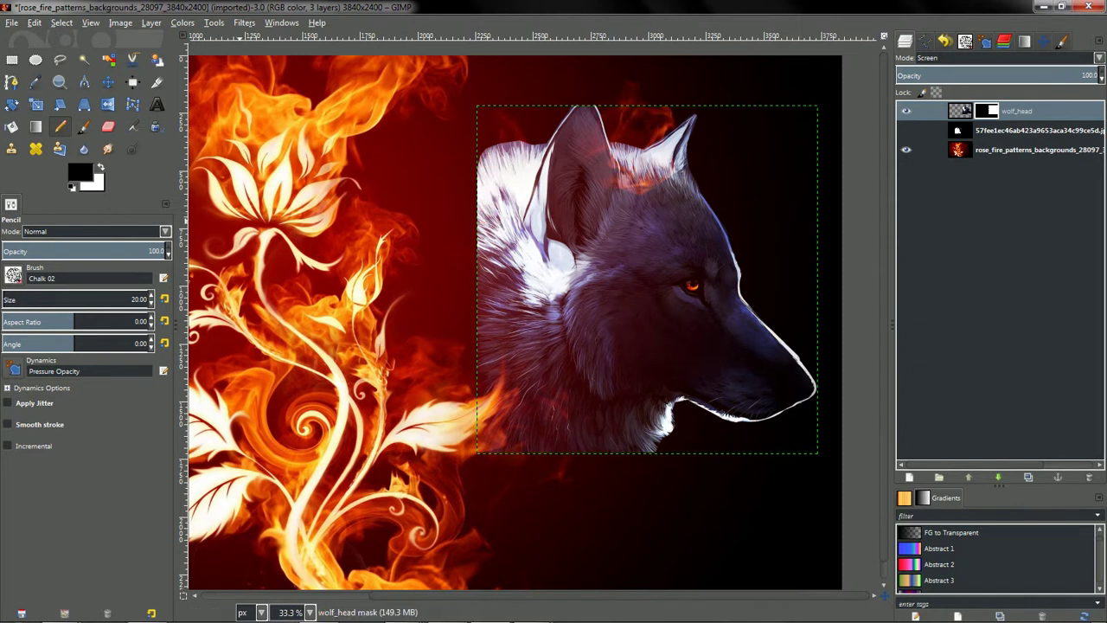
{"action": "left_click", "coordinate": [72, 299]}
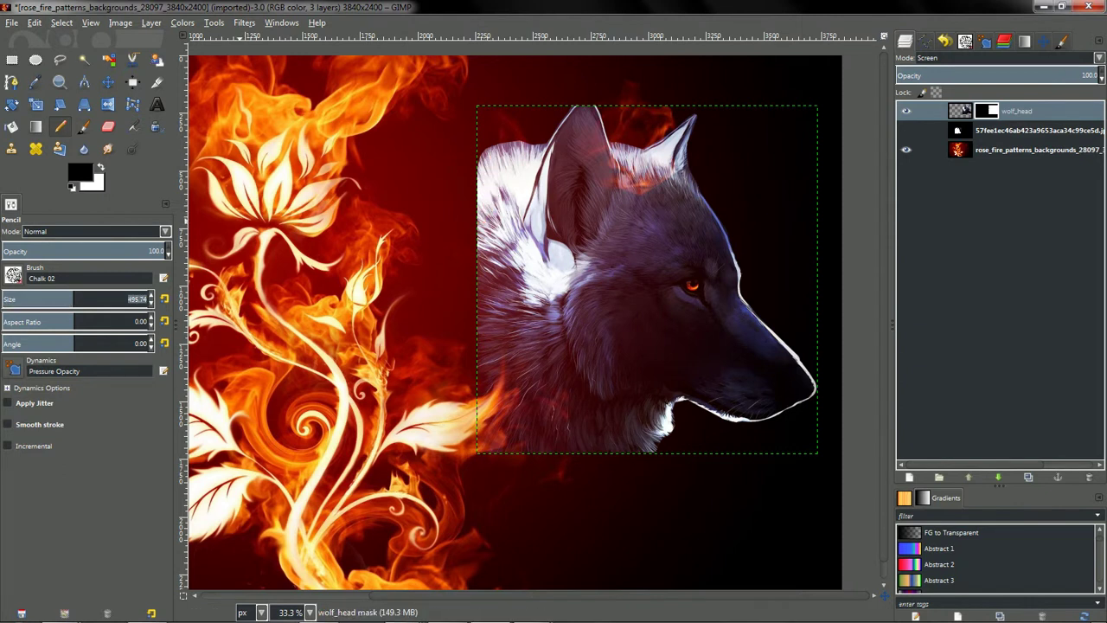
{"action": "type", "text": "50"}
{"action": "key", "text": "Return"}
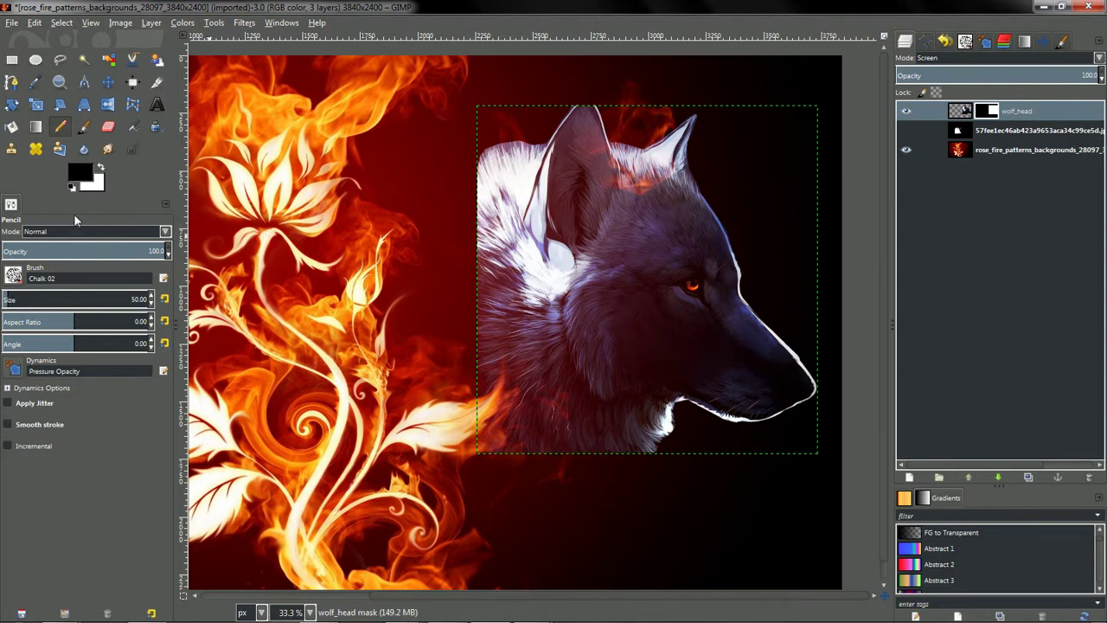
Set pencil opacity to 65, undo a trial fade stroke, and select the wolf_head layer itself.
{"action": "left_click_drag", "start_coordinate": [163, 256], "coordinate": [3, 259]}
{"action": "left_click_drag", "start_coordinate": [130, 257], "coordinate": [135, 257]}
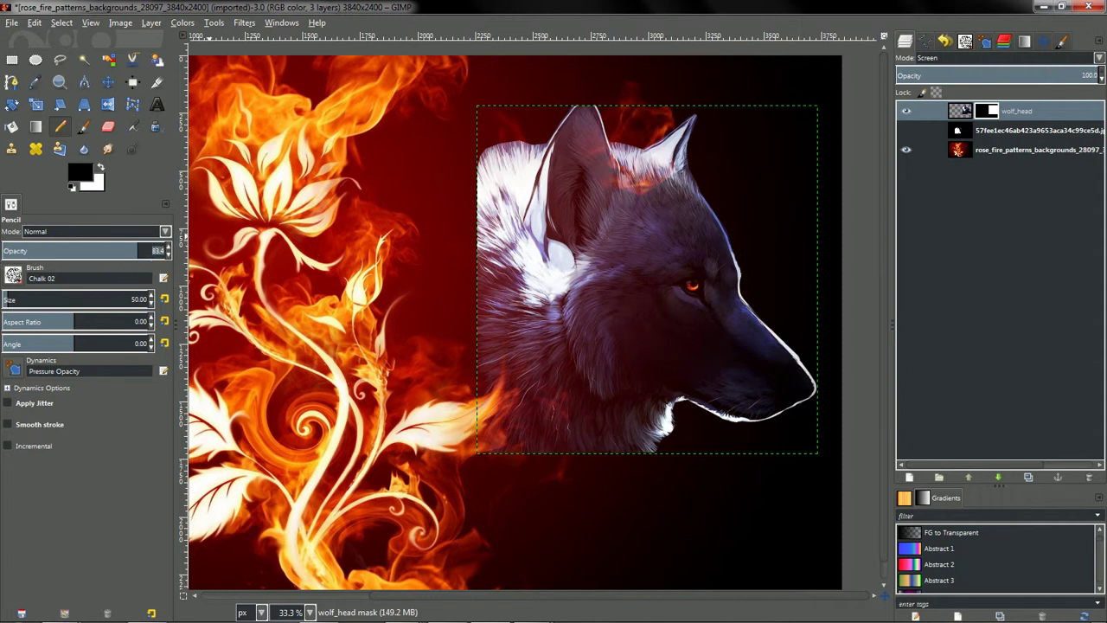
{"action": "type", "text": "65"}
{"action": "key", "text": "Return"}
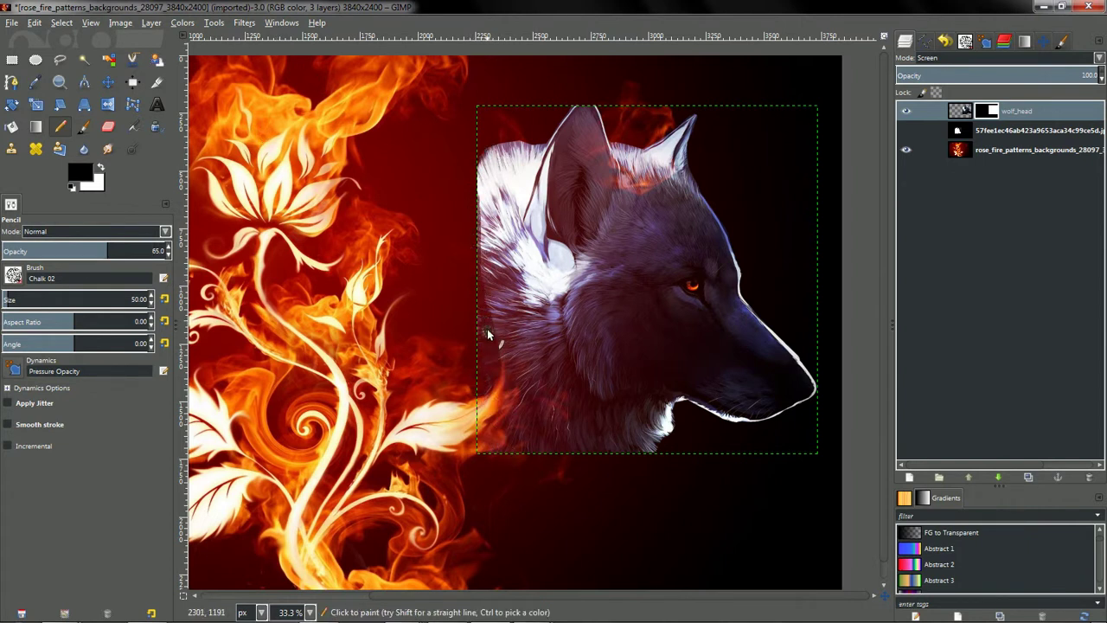
{"action": "mouse_move", "coordinate": [487, 328]}
{"action": "left_mouse_down"}
{"action": "mouse_move", "coordinate": [482, 164]}
{"action": "mouse_move", "coordinate": [484, 179]}
{"action": "left_mouse_up"}
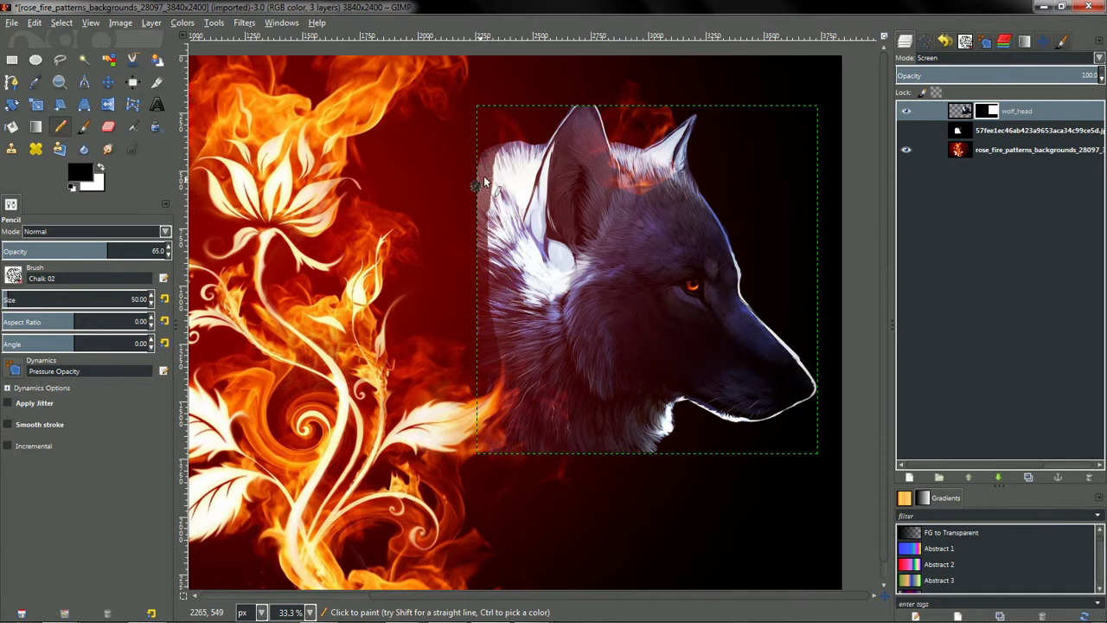
{"action": "key", "text": "ctrl+z"}
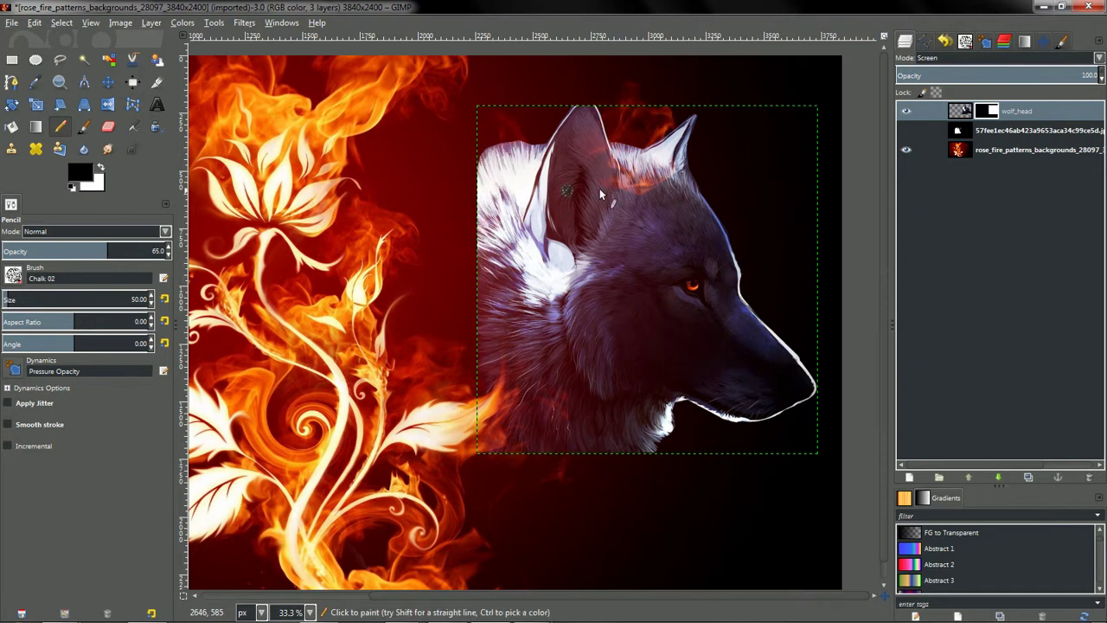
{"action": "left_click", "coordinate": [1033, 113]}
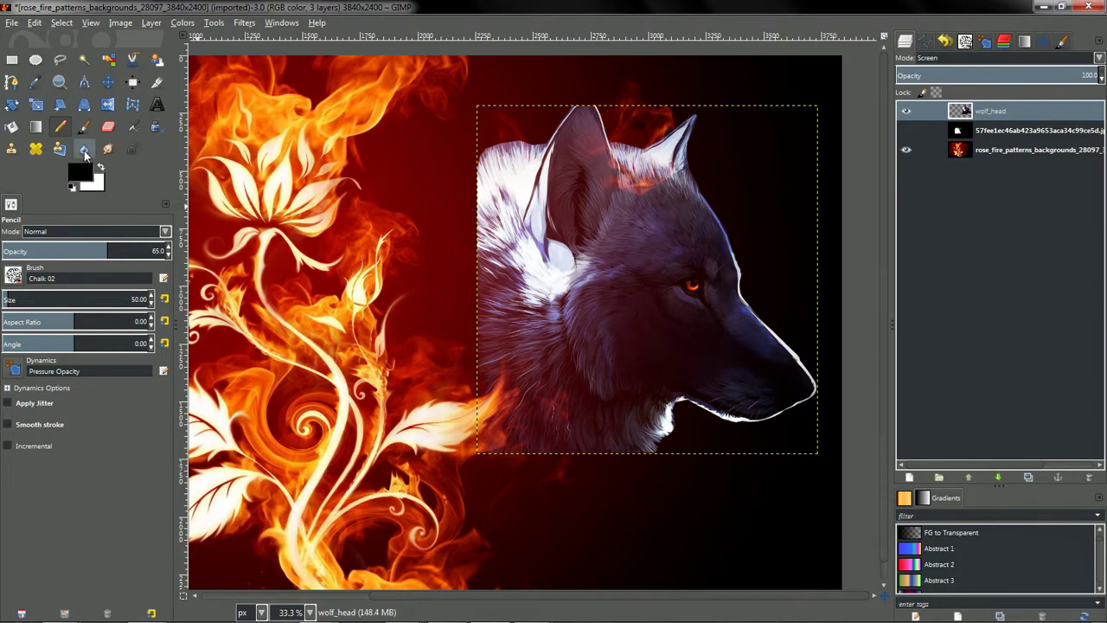
Select wolf_head's outline from its alpha and add a layer mask initialised from that selection.
{"action": "right_click", "coordinate": [1006, 111]}
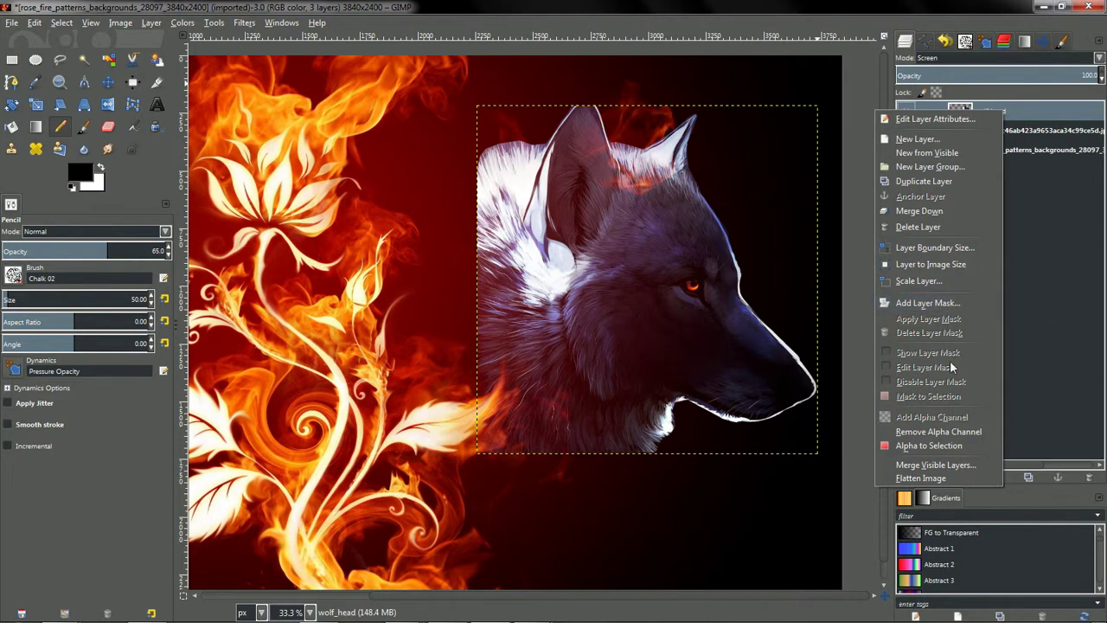
{"action": "left_click", "coordinate": [972, 446]}
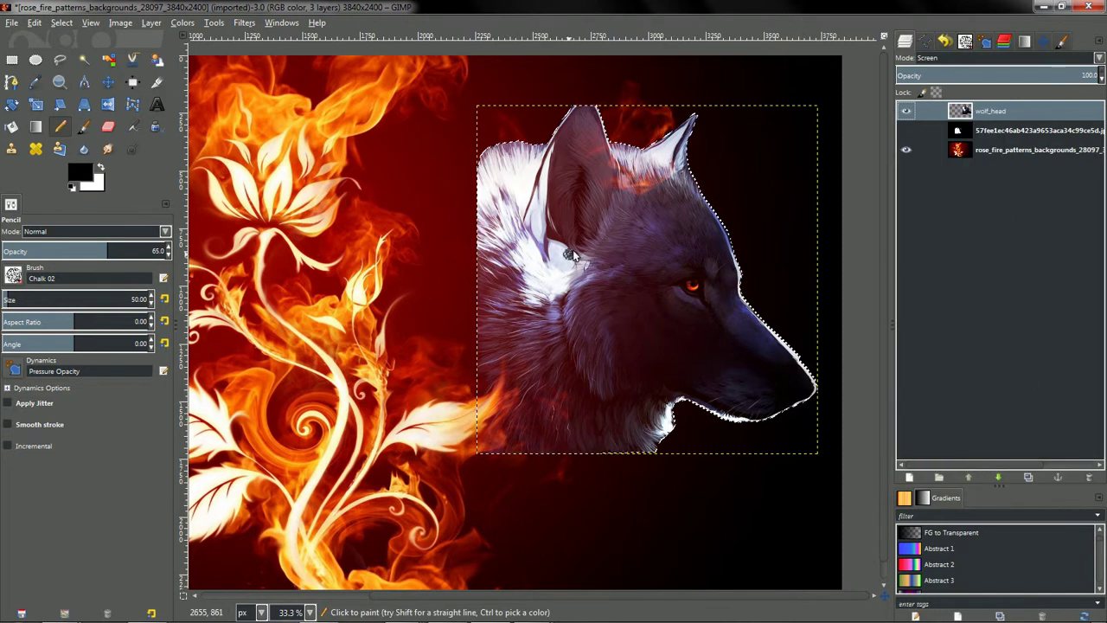
{"action": "left_click", "coordinate": [151, 23]}
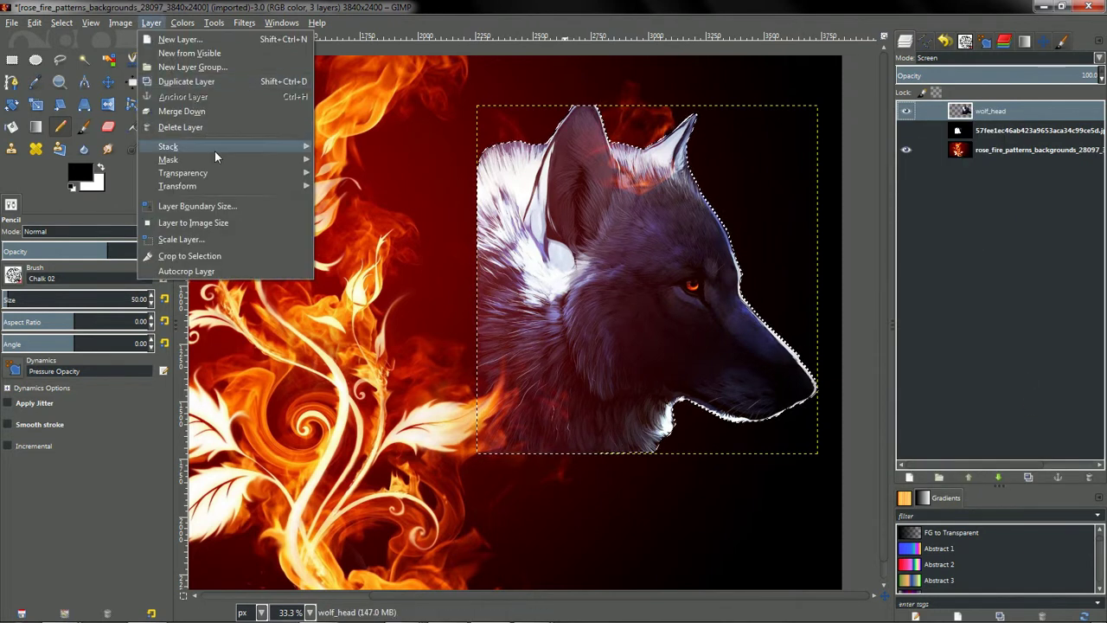
{"action": "mouse_move", "coordinate": [216, 159]}
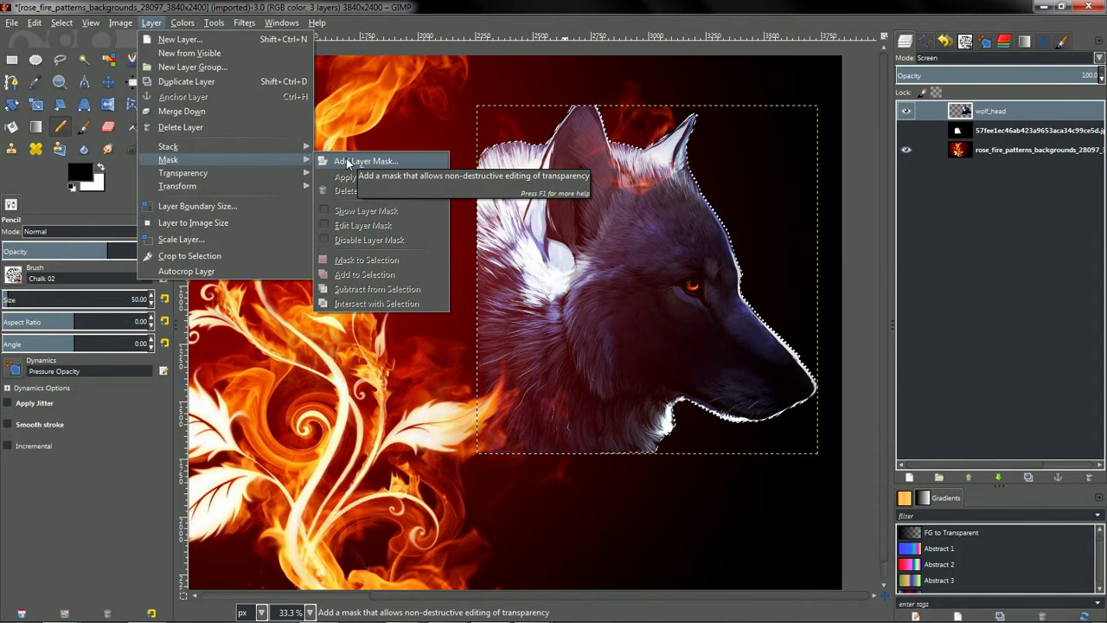
{"action": "left_click", "coordinate": [347, 162]}
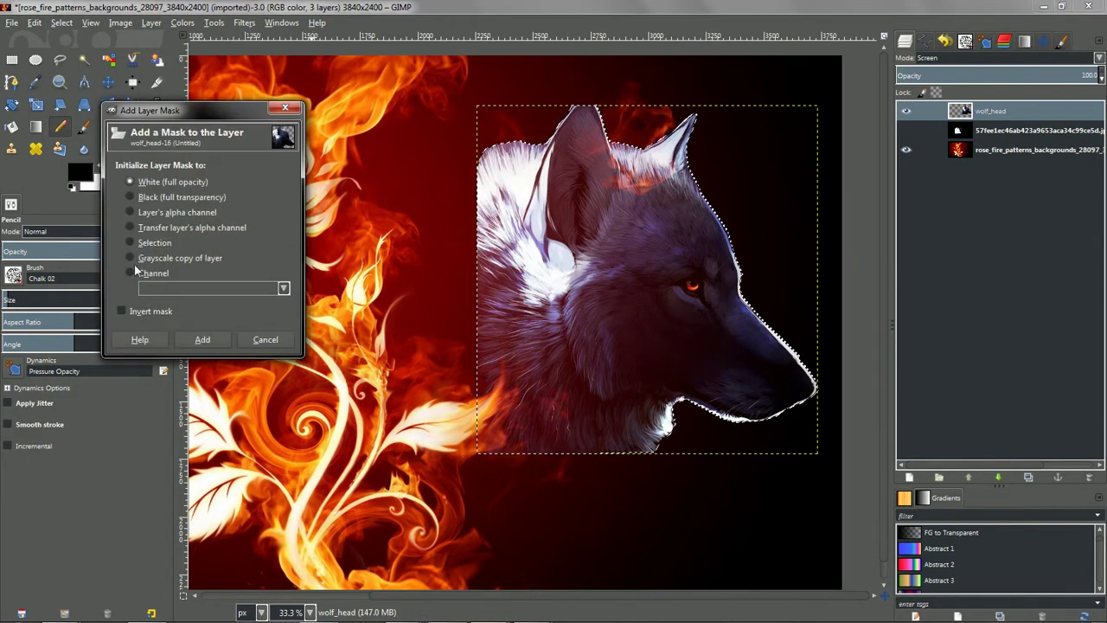
{"action": "left_click", "coordinate": [167, 242]}
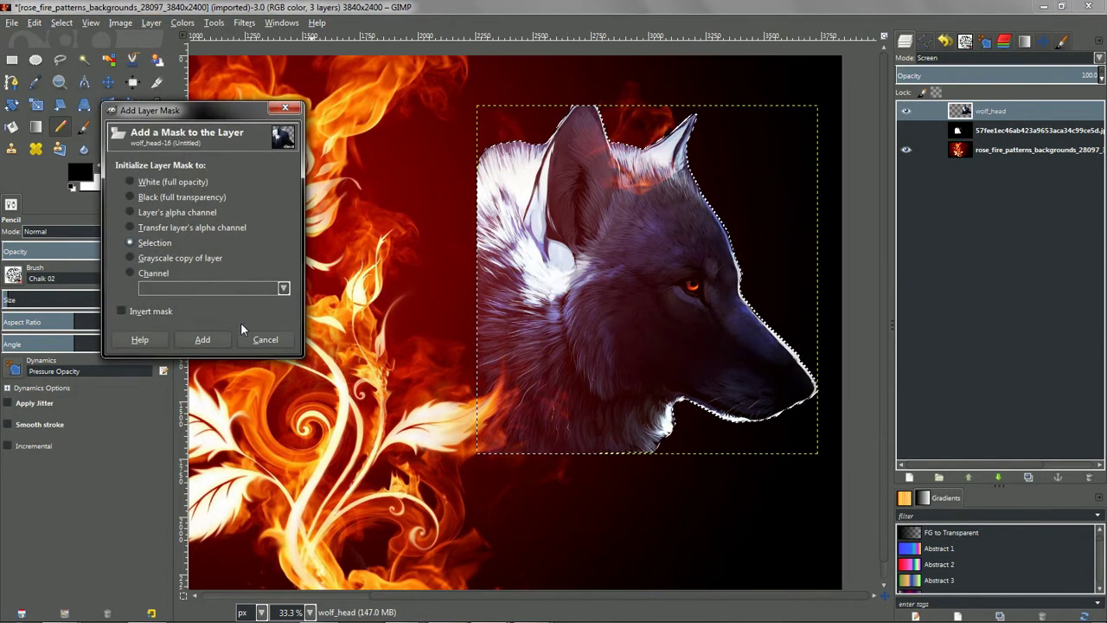
{"action": "left_click", "coordinate": [209, 340]}
{"action": "right_click", "coordinate": [1025, 114]}
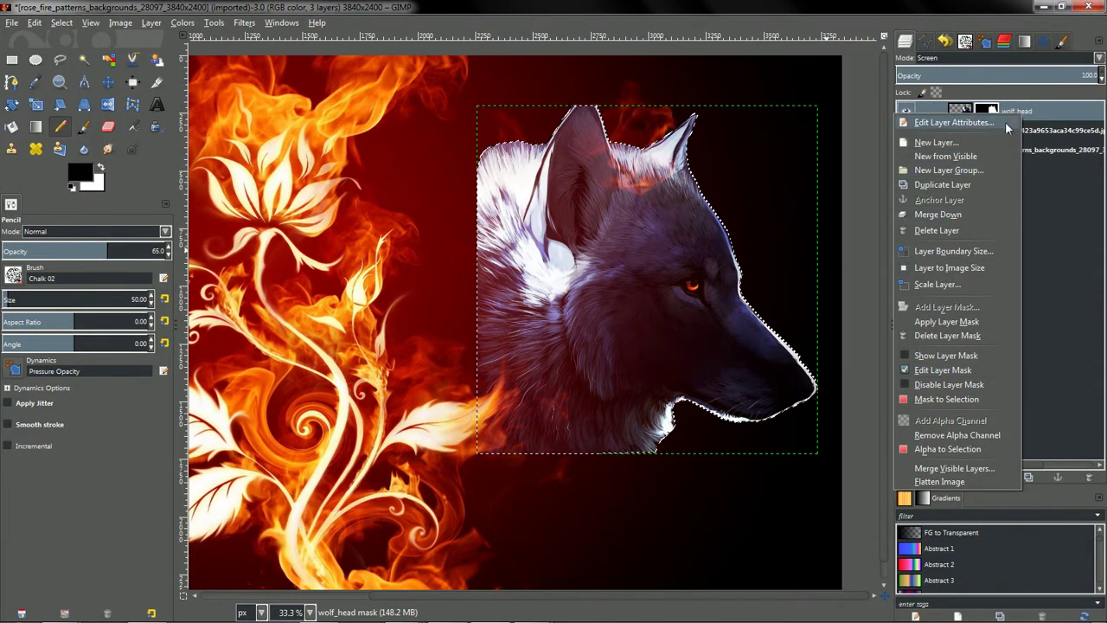
{"action": "left_click", "coordinate": [1073, 357]}
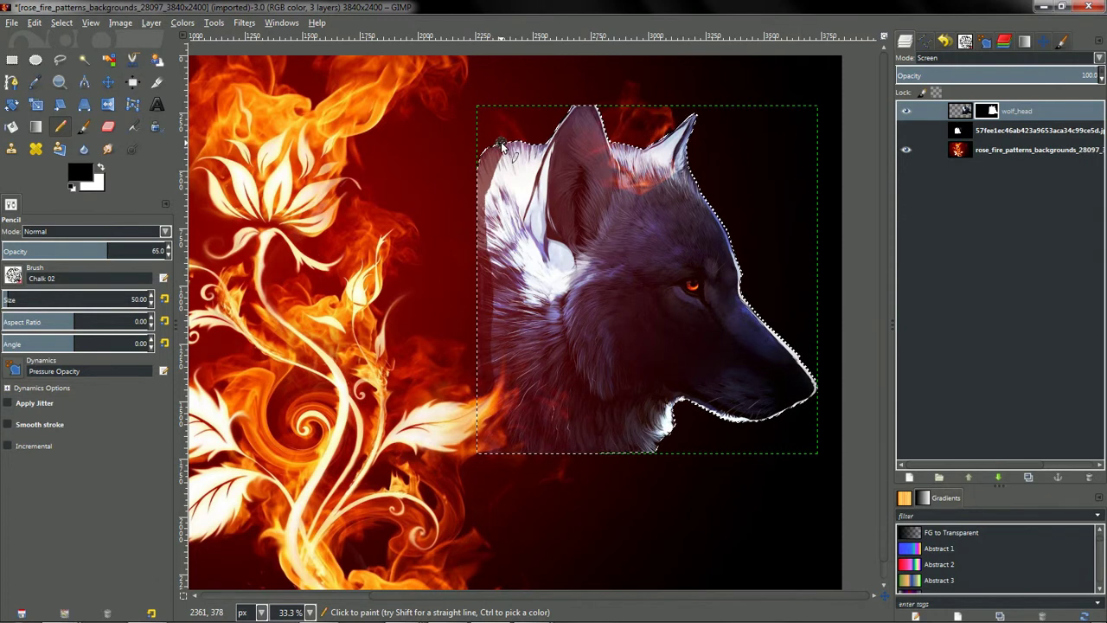
Set pencil opacity to 45, paint over the upper-left fur, then undo the mask and stroke.
{"action": "left_click", "coordinate": [122, 249]}
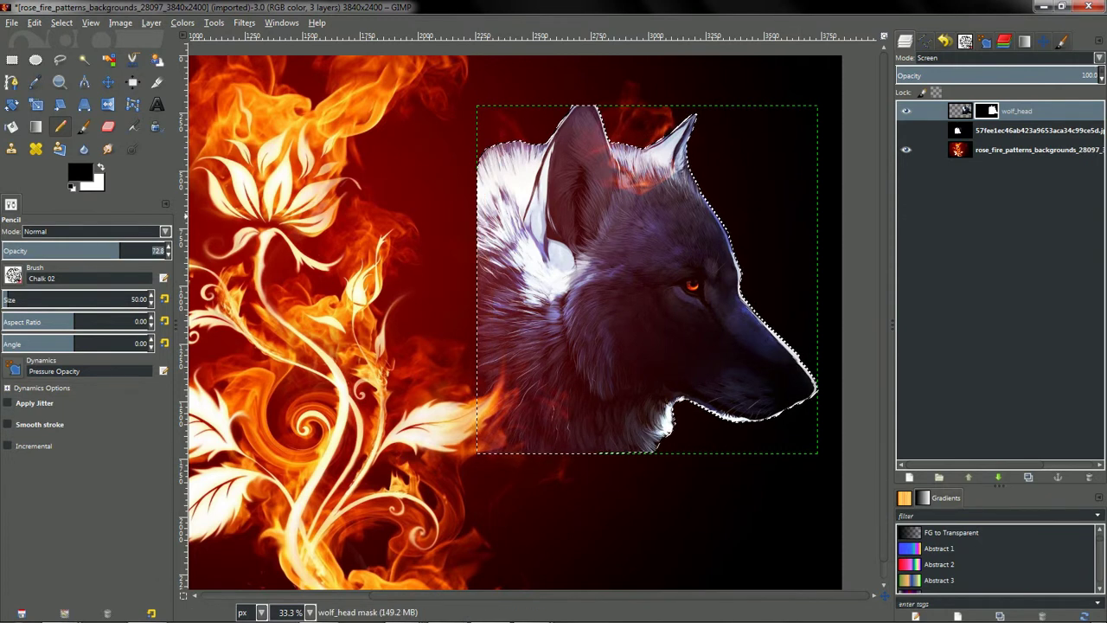
{"action": "type", "text": "45"}
{"action": "key", "text": "Return"}
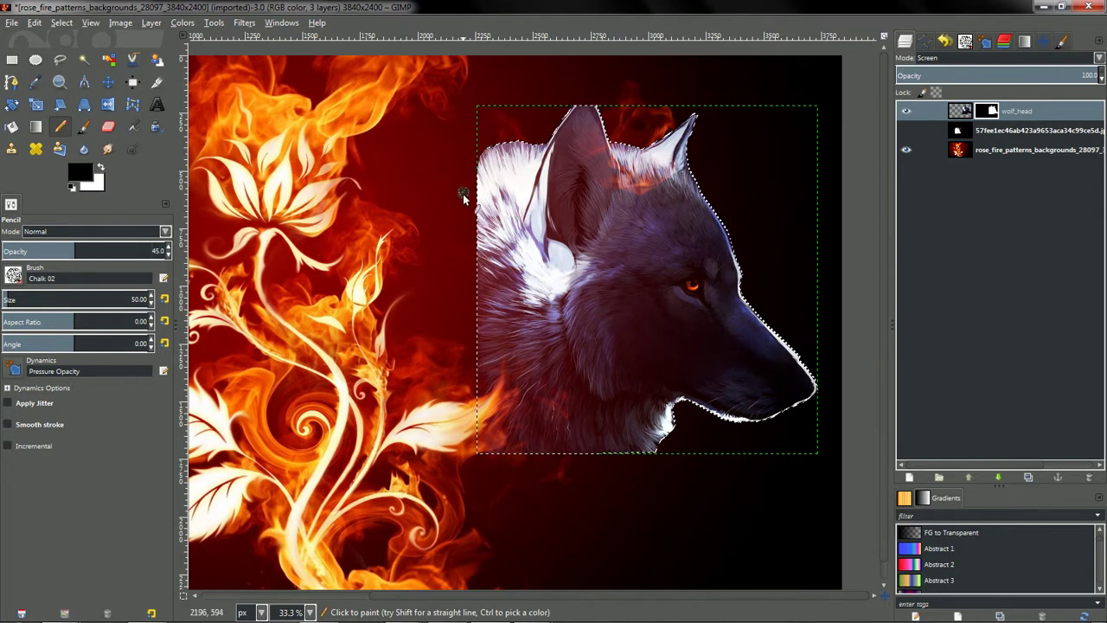
{"action": "mouse_move", "coordinate": [466, 256]}
{"action": "left_mouse_down"}
{"action": "mouse_move", "coordinate": [469, 214]}
{"action": "mouse_move", "coordinate": [505, 147]}
{"action": "mouse_move", "coordinate": [484, 226]}
{"action": "left_mouse_up"}
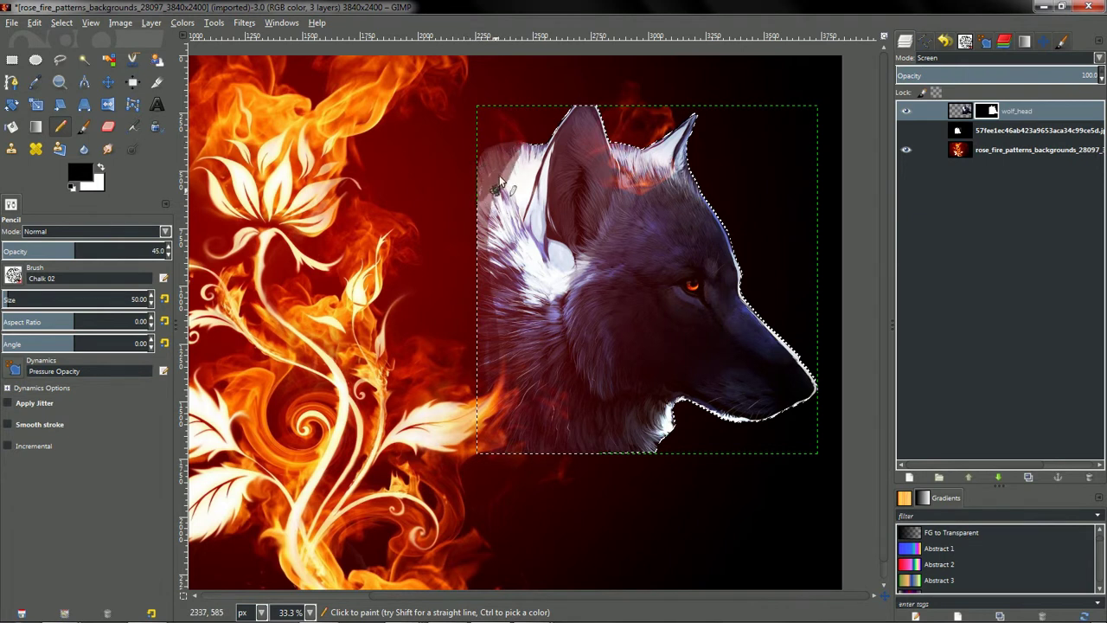
{"action": "key", "text": "ctrl+z"}
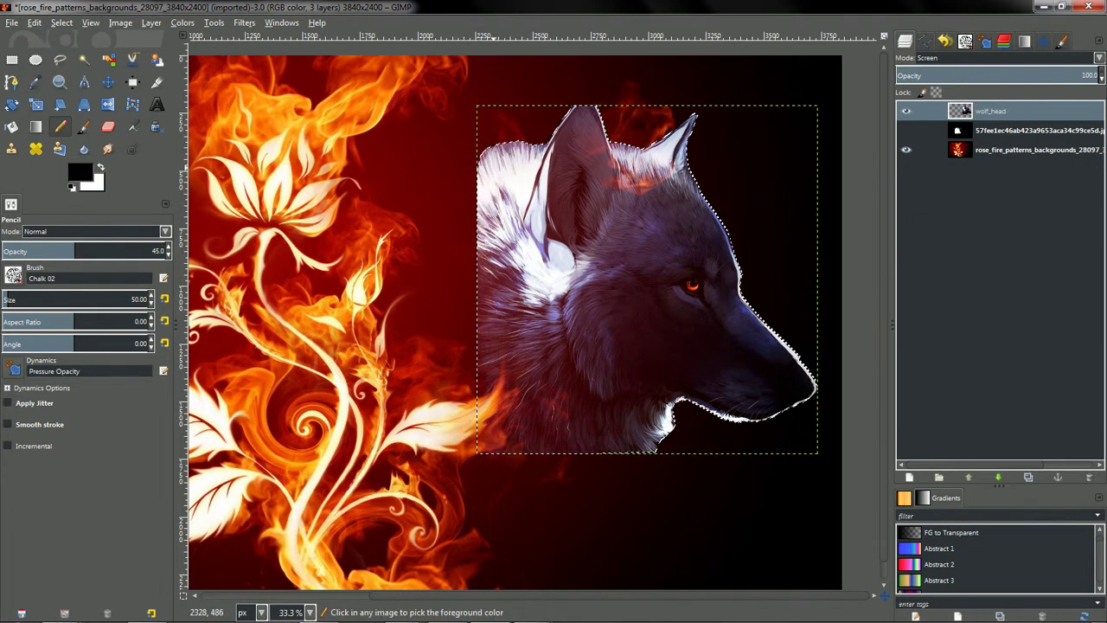
Set the pencil size to 80 and switch to the Galaxy (AP) brush.
{"action": "triple_click", "coordinate": [138, 299]}
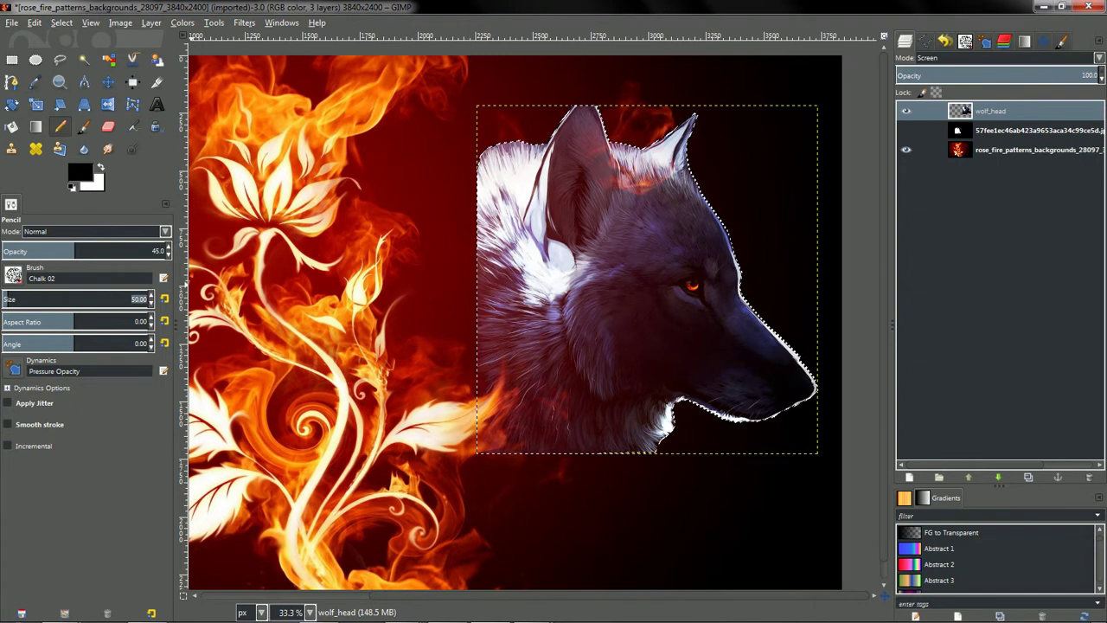
{"action": "type", "text": "80"}
{"action": "key", "text": "Return"}
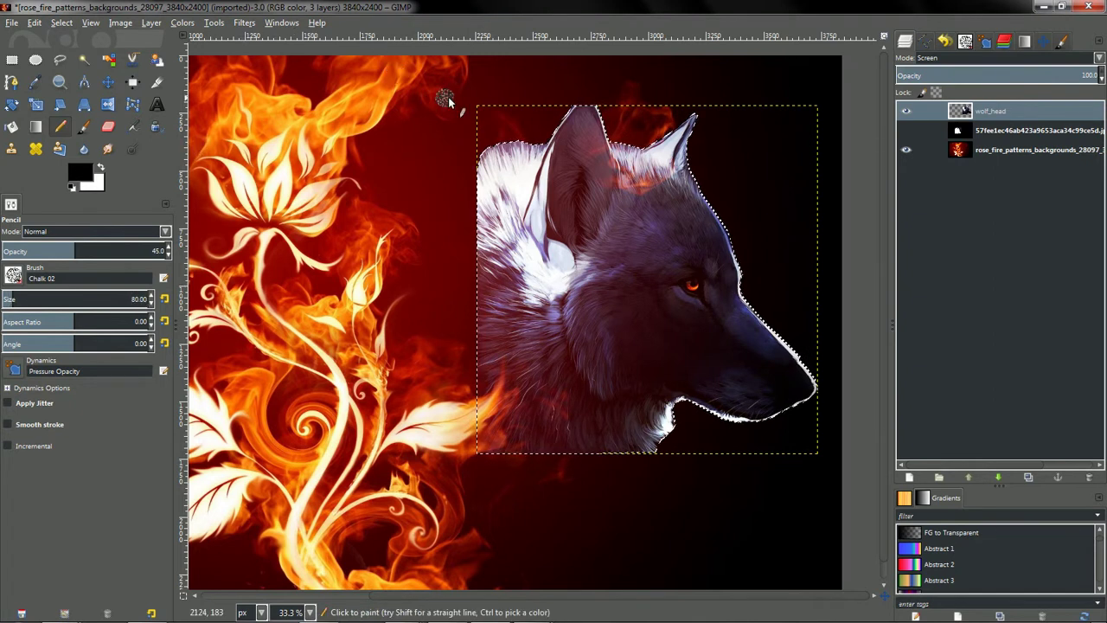
{"action": "left_click", "coordinate": [965, 40]}
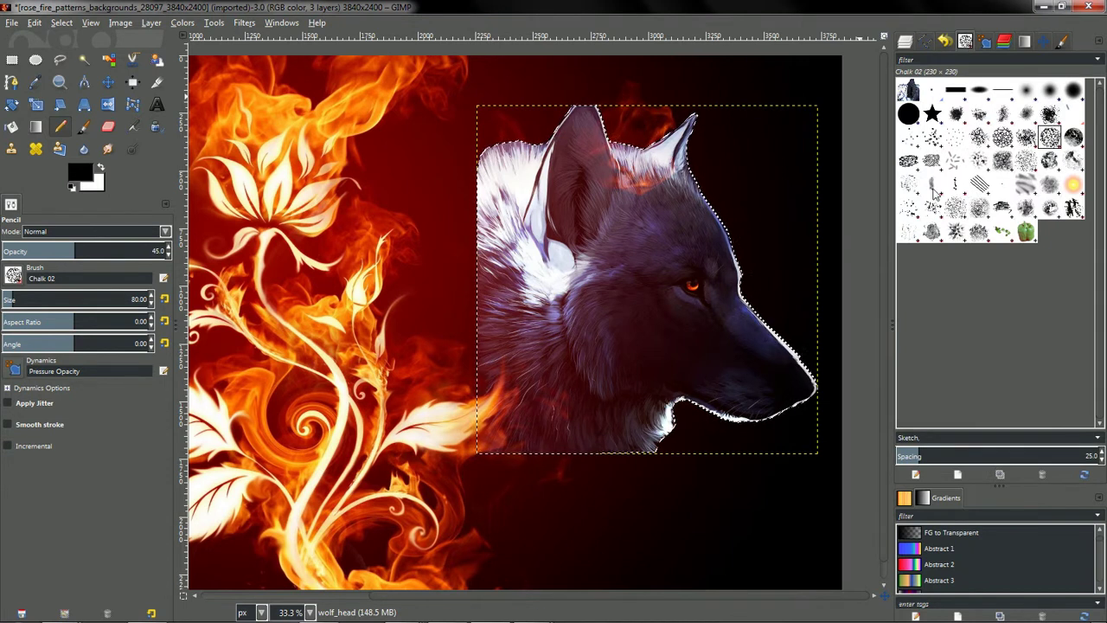
{"action": "left_click_drag", "start_coordinate": [884, 307], "coordinate": [645, 322]}
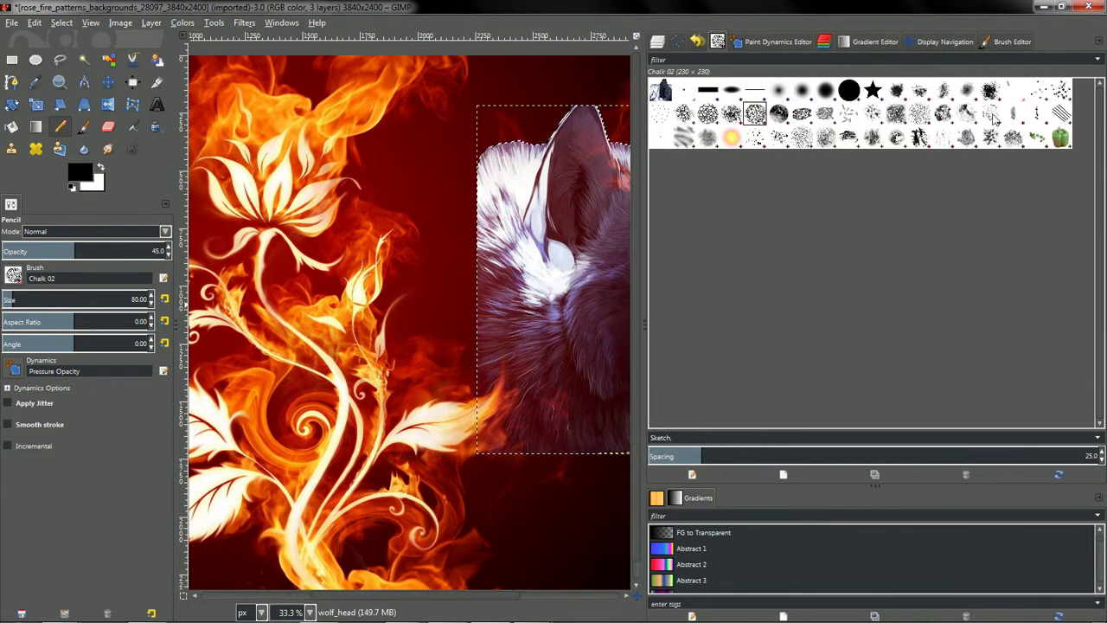
{"action": "left_click", "coordinate": [870, 115]}
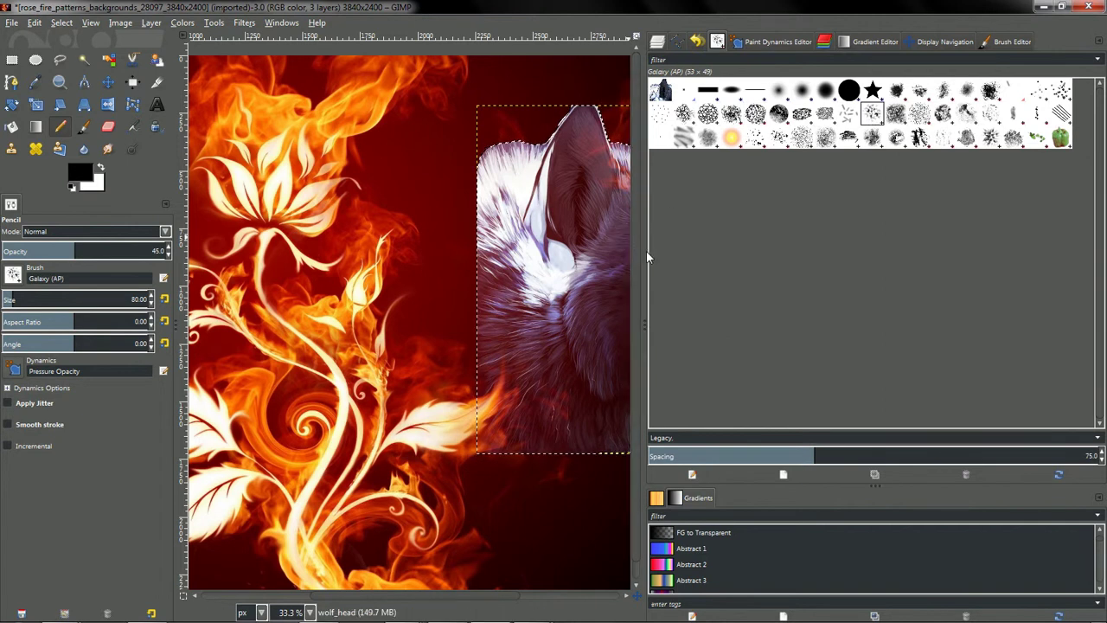
{"action": "left_click_drag", "start_coordinate": [646, 250], "coordinate": [932, 278]}
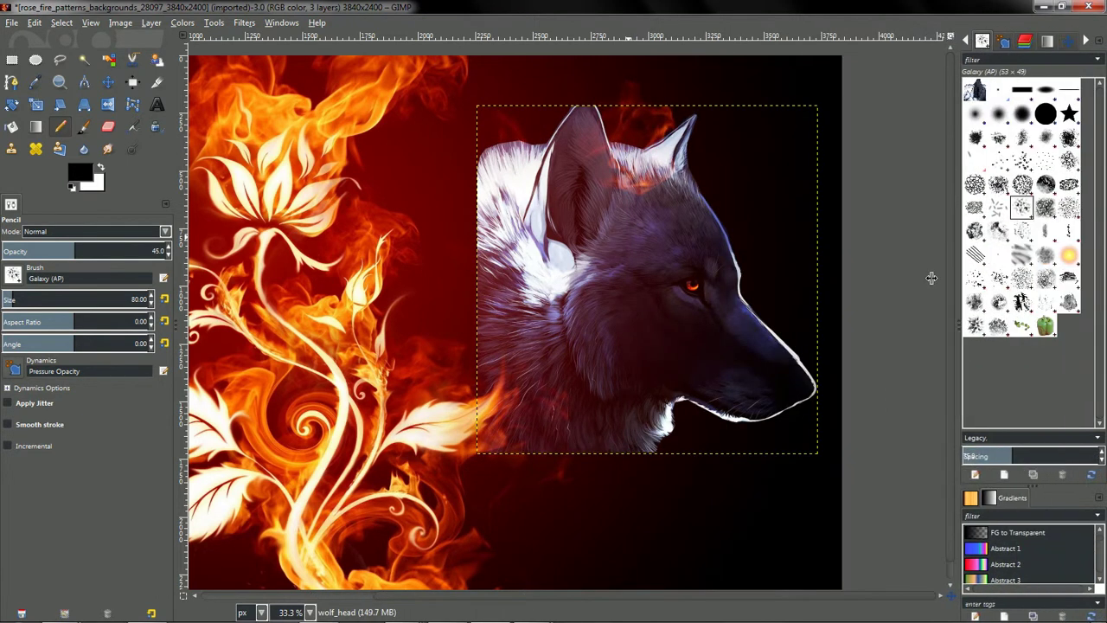
Paint a soft stroke down the wolf head's left fur edge to darken it.
{"action": "left_click", "coordinate": [937, 41]}
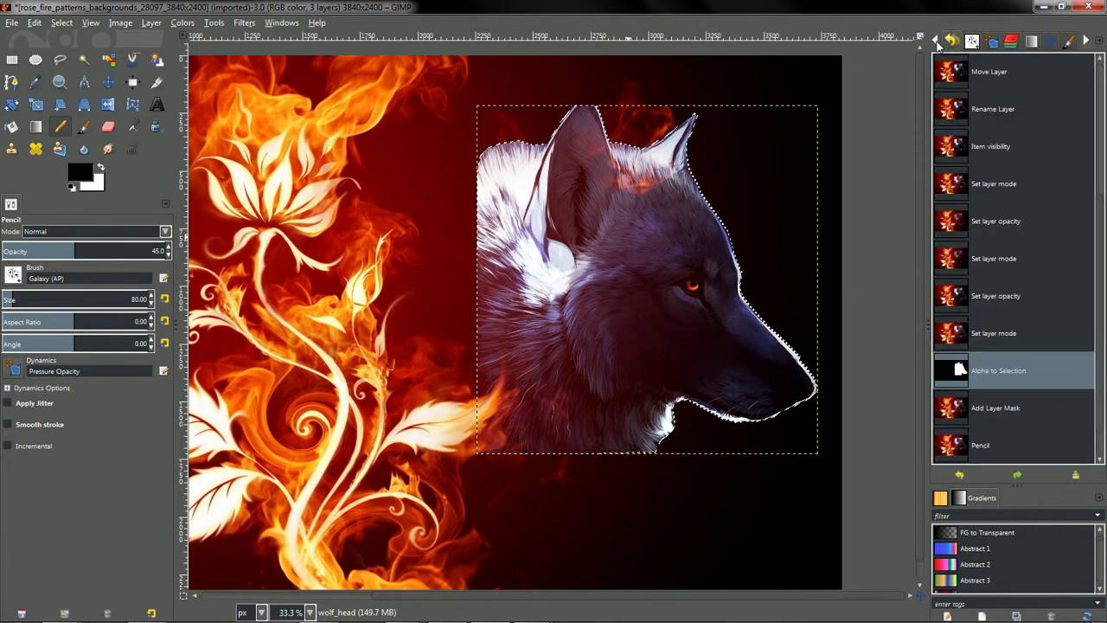
{"action": "left_click", "coordinate": [936, 43]}
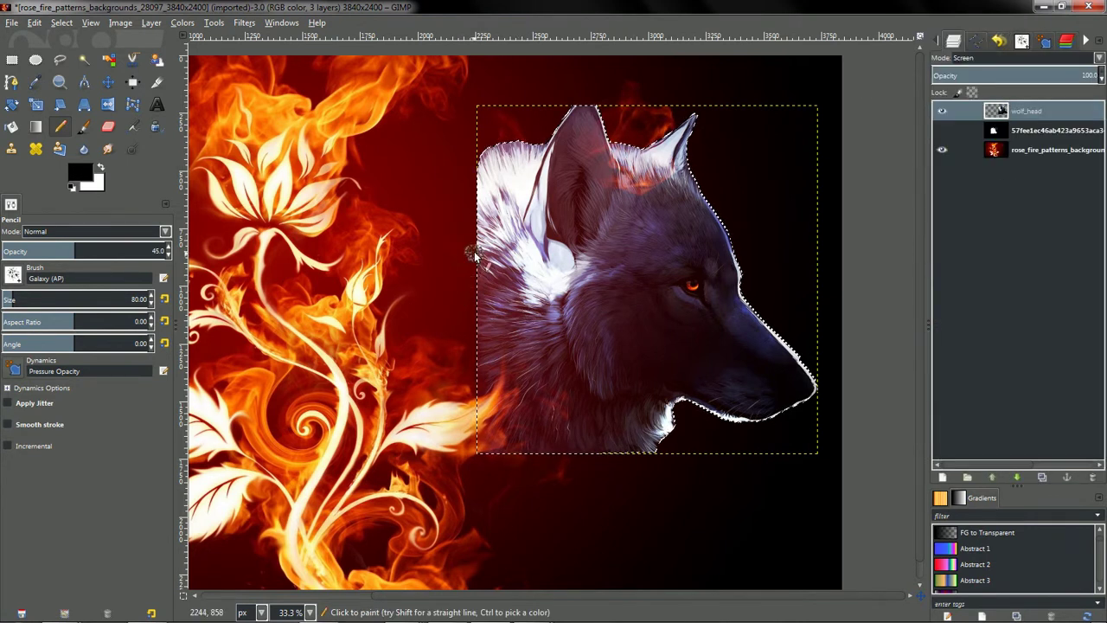
{"action": "mouse_move", "coordinate": [485, 192]}
{"action": "left_mouse_down"}
{"action": "mouse_move", "coordinate": [487, 329]}
{"action": "mouse_move", "coordinate": [535, 457]}
{"action": "left_mouse_up"}
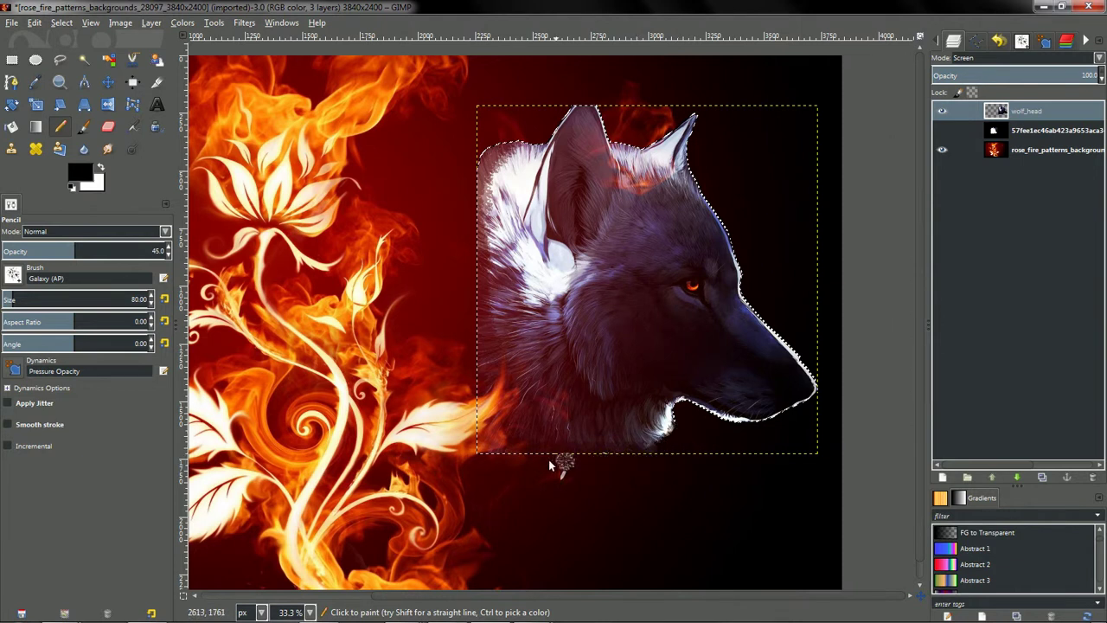
{"action": "left_click", "coordinate": [1021, 150]}
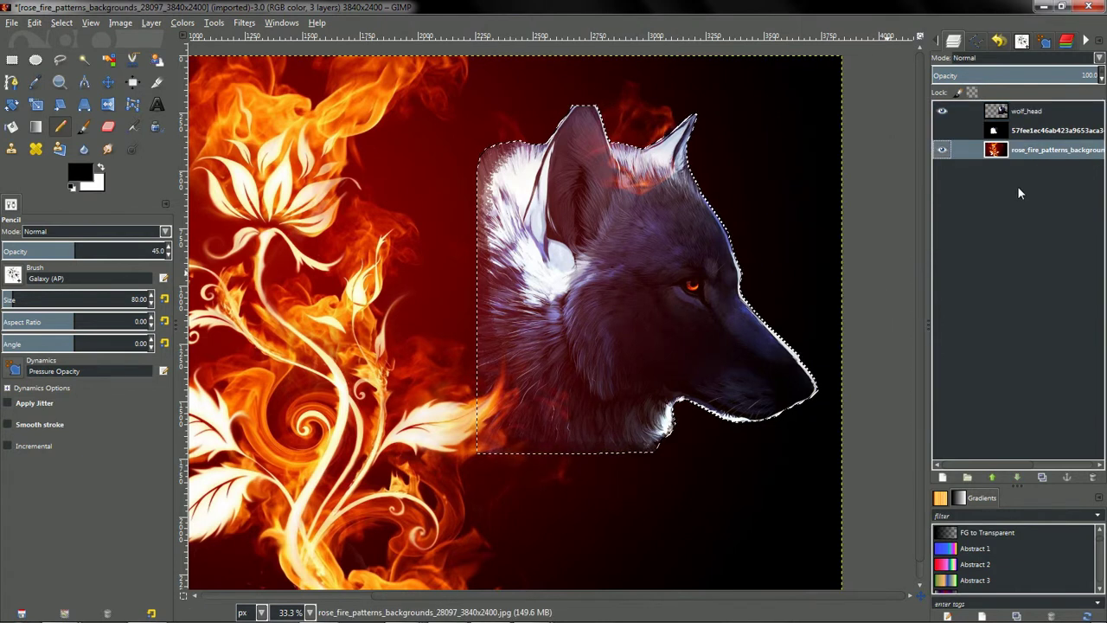
{"action": "left_click", "coordinate": [1045, 132]}
{"action": "left_click", "coordinate": [1055, 149]}
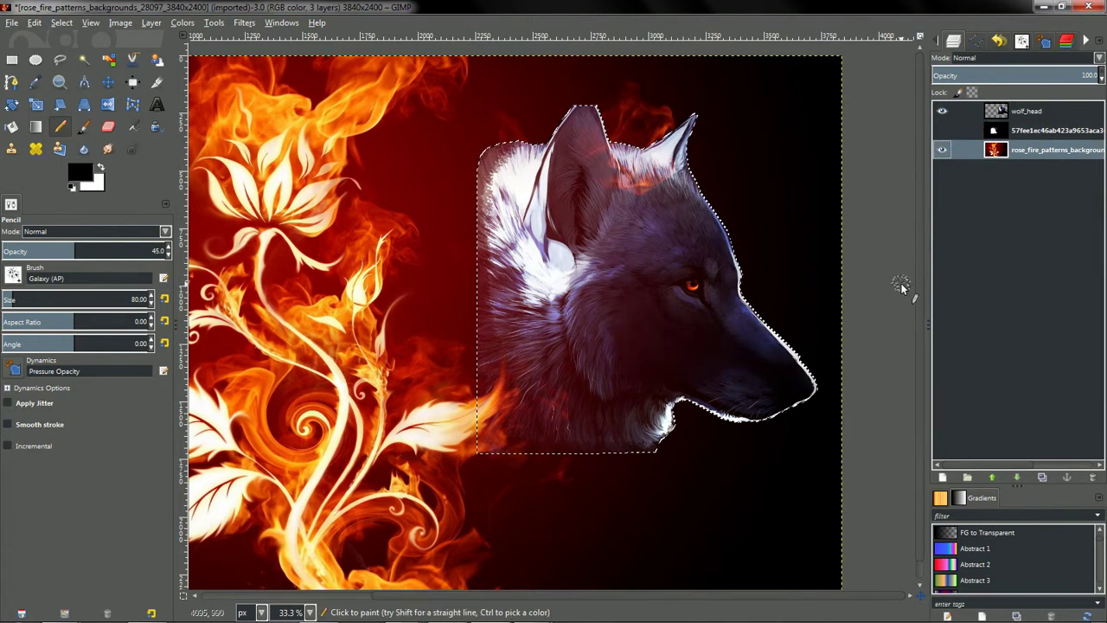
{"action": "key", "text": "minus"}
{"action": "key", "text": "plus"}
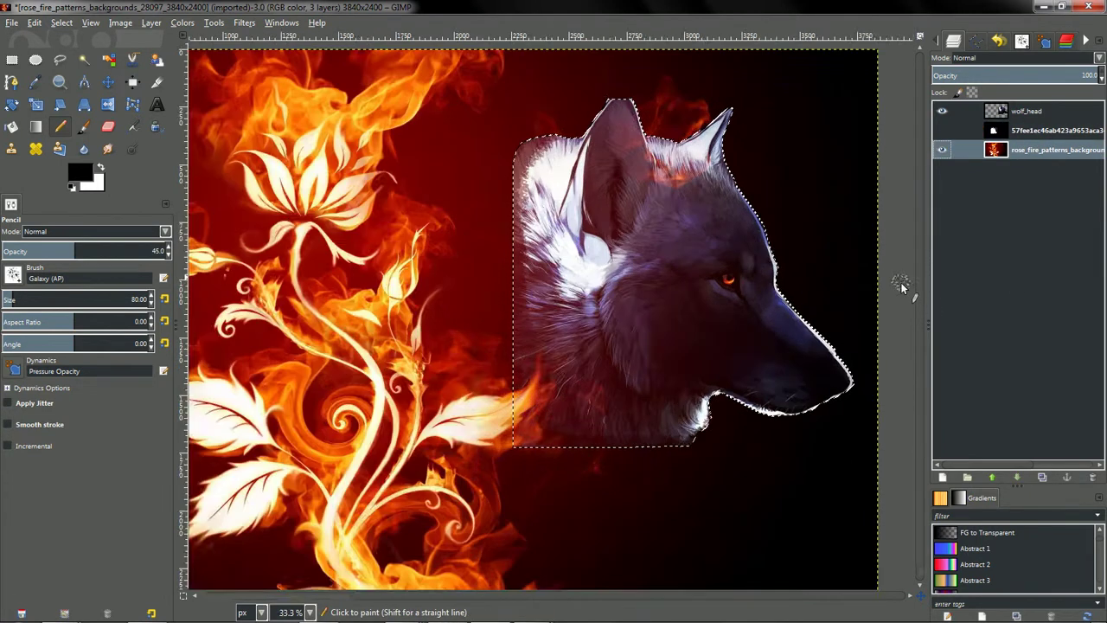
{"action": "key", "text": "minus"}
{"action": "left_click", "coordinate": [1021, 111]}
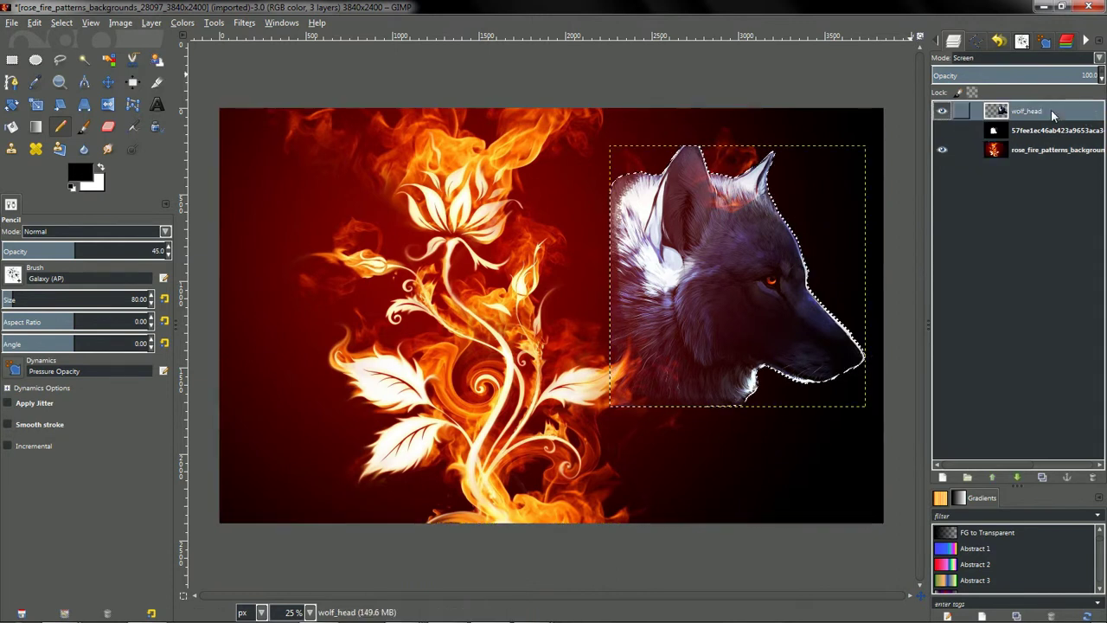
Open Colors > Curves on wolf_head and move the dialog clear of the wolf.
{"action": "left_click", "coordinate": [183, 23]}
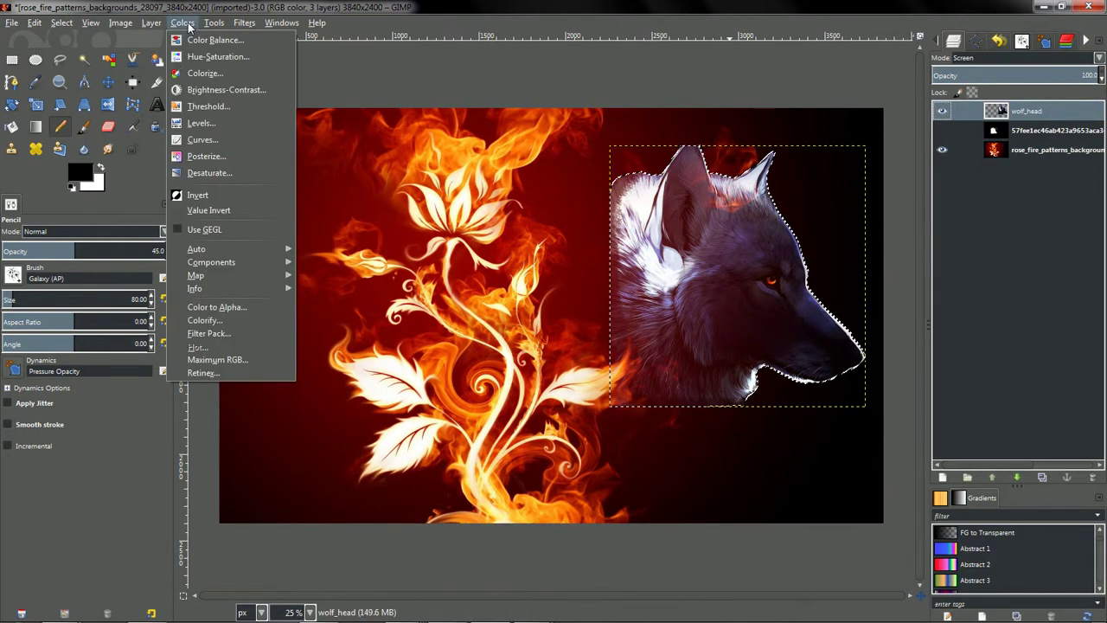
{"action": "left_click", "coordinate": [225, 147]}
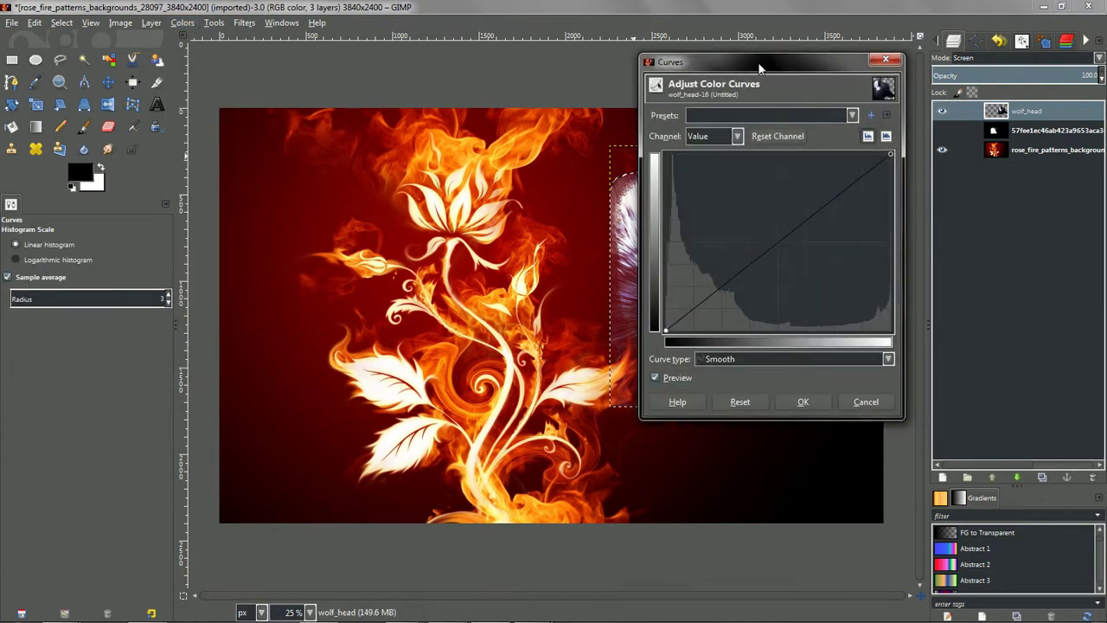
{"action": "left_click_drag", "start_coordinate": [762, 65], "coordinate": [304, 61]}
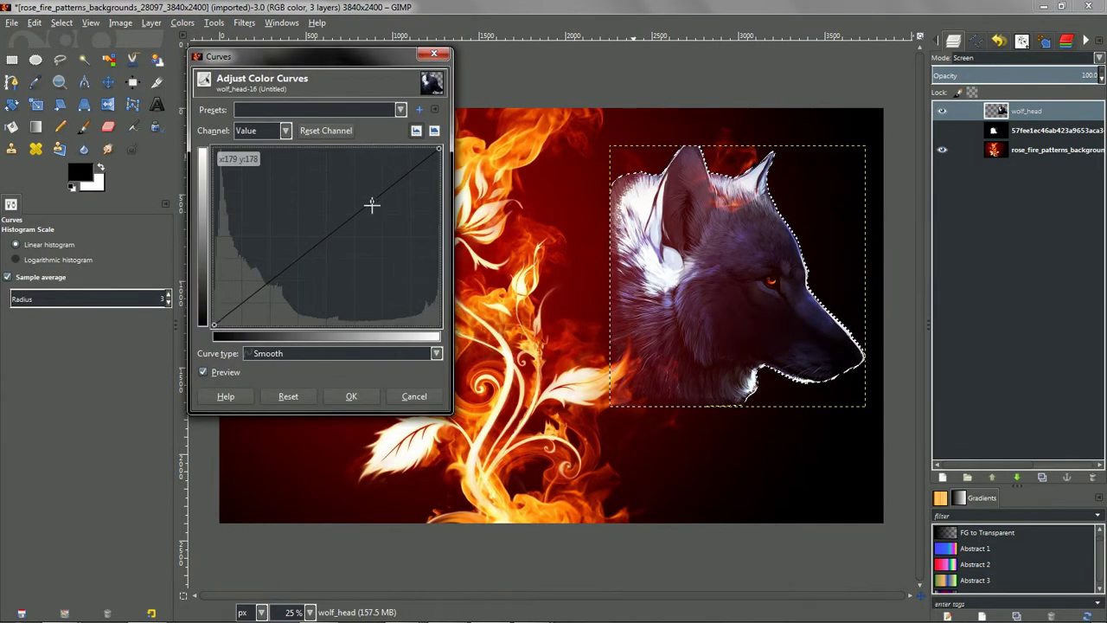
{"action": "mouse_move", "coordinate": [370, 202]}
{"action": "left_mouse_down"}
{"action": "mouse_move", "coordinate": [376, 219]}
{"action": "mouse_move", "coordinate": [356, 173]}
{"action": "mouse_move", "coordinate": [391, 225]}
{"action": "mouse_move", "coordinate": [371, 193]}
{"action": "mouse_move", "coordinate": [379, 199]}
{"action": "left_mouse_up"}
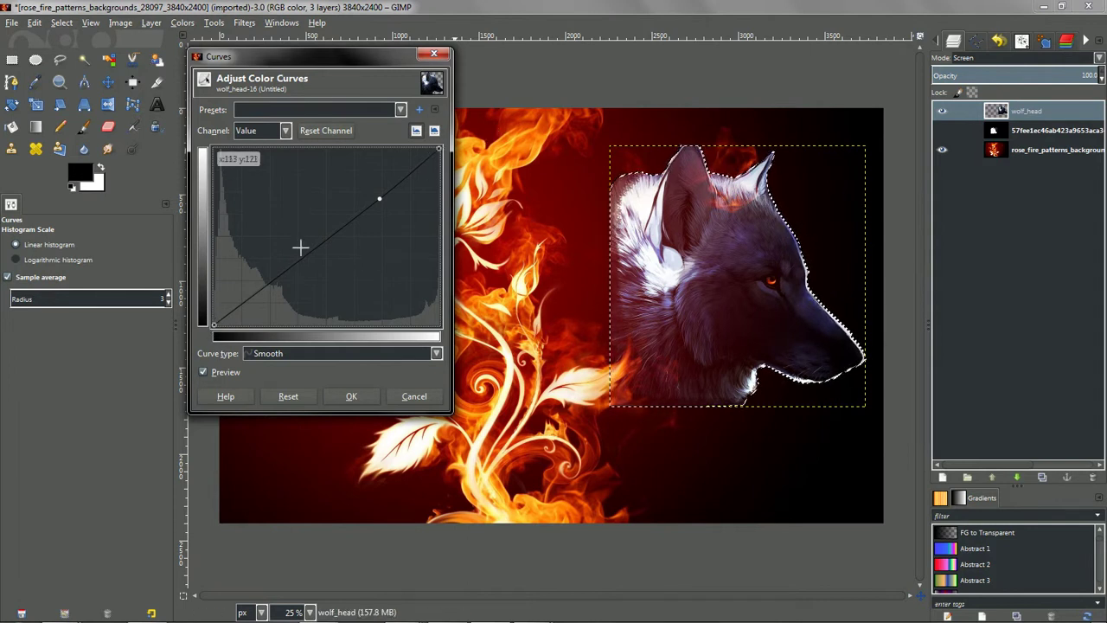
Bend the Value curve with two added points, pulling the lower point down for deeper shadows.
{"action": "left_click_drag", "start_coordinate": [215, 324], "coordinate": [192, 368]}
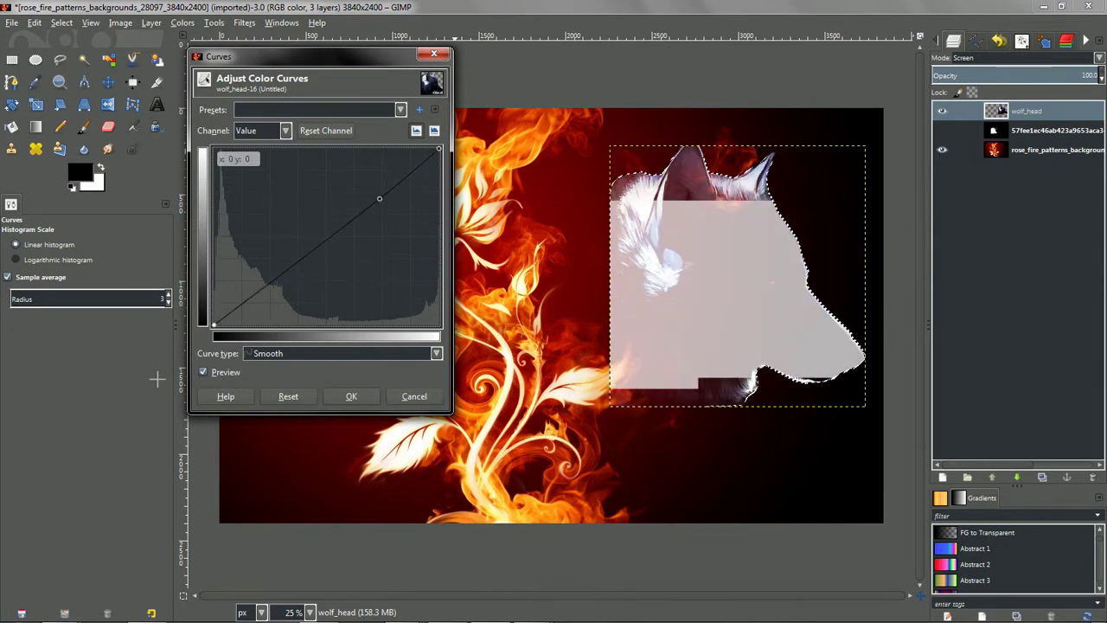
{"action": "left_click_drag", "start_coordinate": [439, 148], "coordinate": [439, 199]}
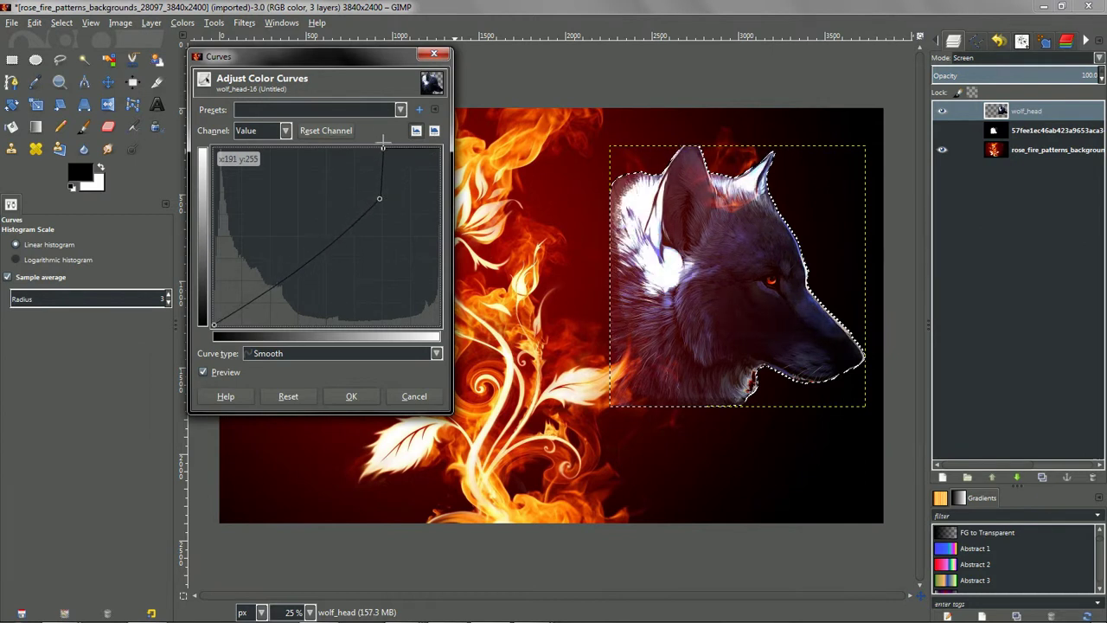
{"action": "left_click", "coordinate": [413, 149]}
{"action": "left_click_drag", "start_coordinate": [413, 149], "coordinate": [516, 134]}
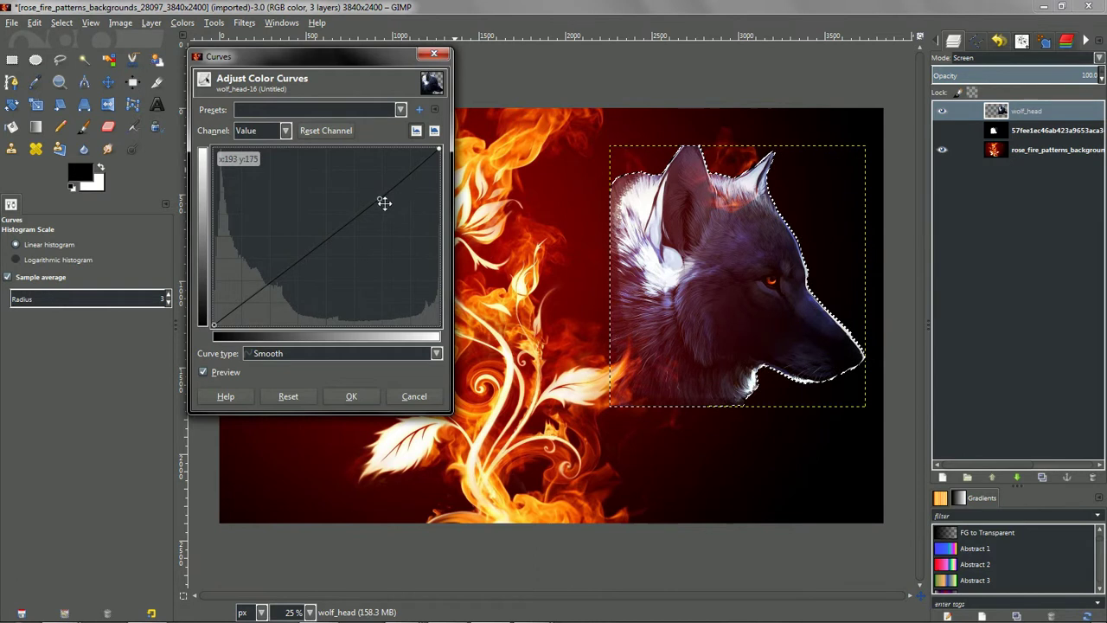
{"action": "left_click_drag", "start_coordinate": [379, 199], "coordinate": [332, 254]}
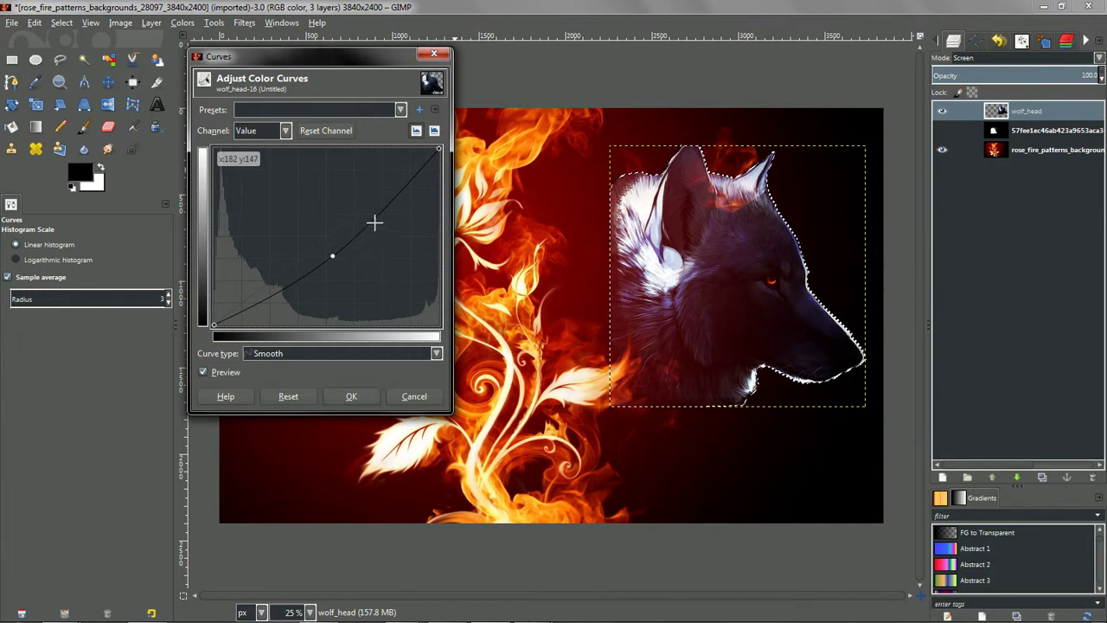
{"action": "left_click_drag", "start_coordinate": [373, 222], "coordinate": [377, 225]}
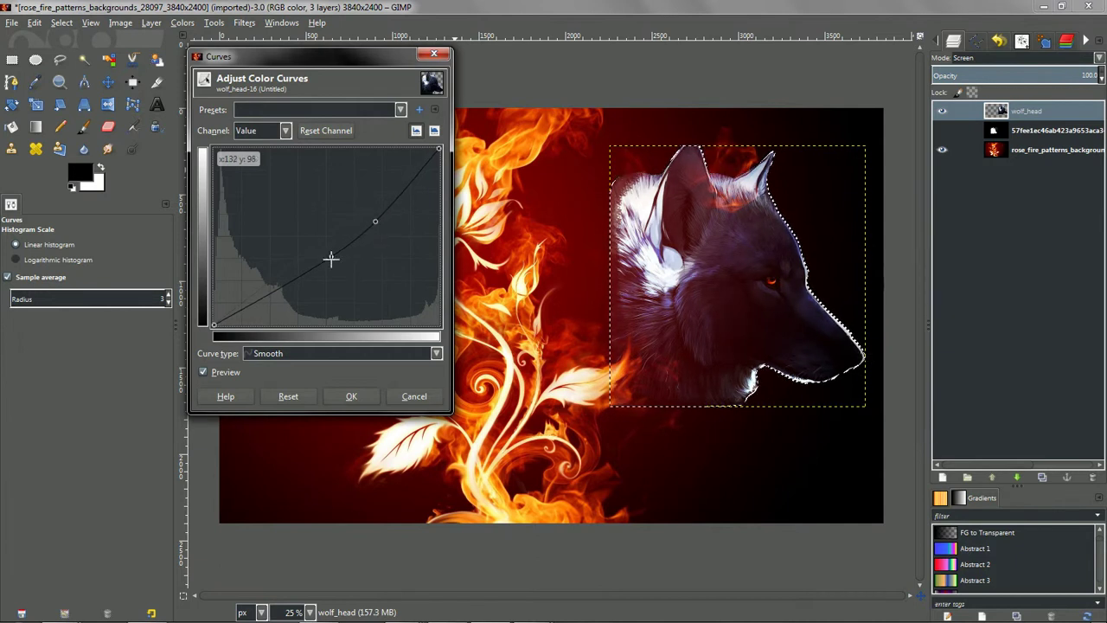
{"action": "mouse_move", "coordinate": [332, 255]}
{"action": "left_mouse_down"}
{"action": "mouse_move", "coordinate": [321, 269]}
{"action": "mouse_move", "coordinate": [328, 258]}
{"action": "left_mouse_up"}
Adjust the Blue channel curve, lowering its highlights and keeping its dark end at the corner.
{"action": "left_click", "coordinate": [285, 131]}
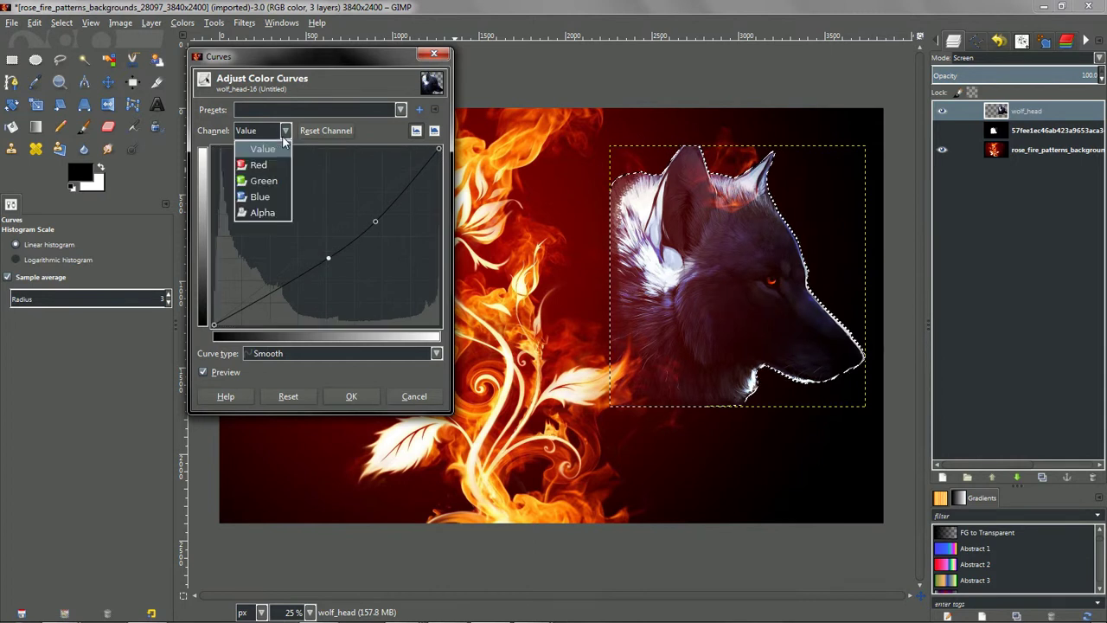
{"action": "left_click", "coordinate": [259, 197]}
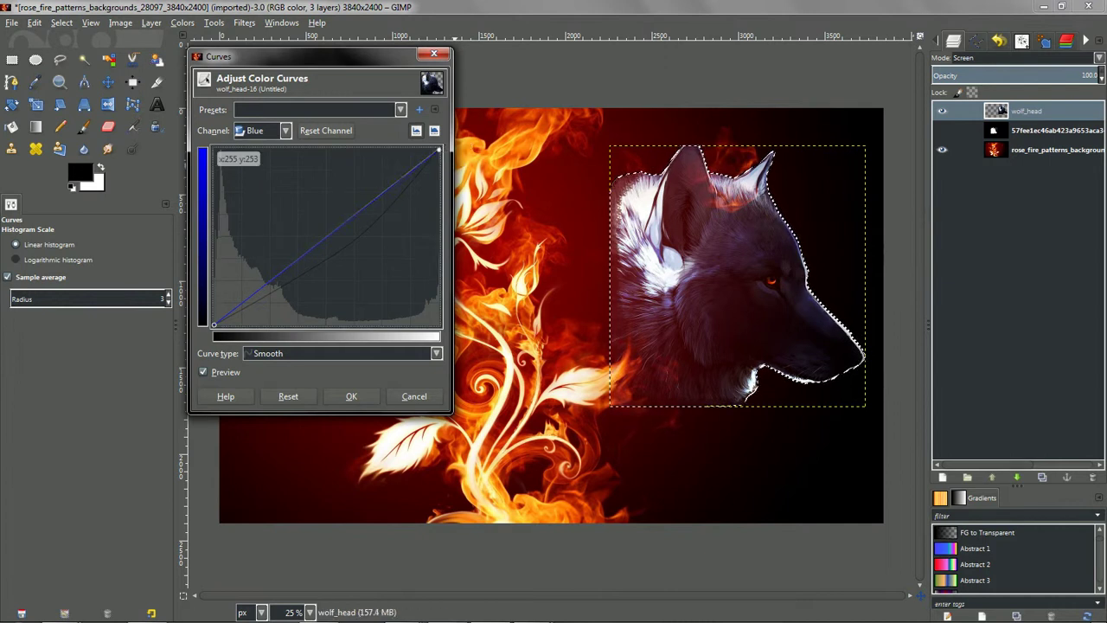
{"action": "mouse_move", "coordinate": [437, 153]}
{"action": "left_mouse_down"}
{"action": "mouse_move", "coordinate": [442, 198]}
{"action": "mouse_move", "coordinate": [440, 149]}
{"action": "left_mouse_up"}
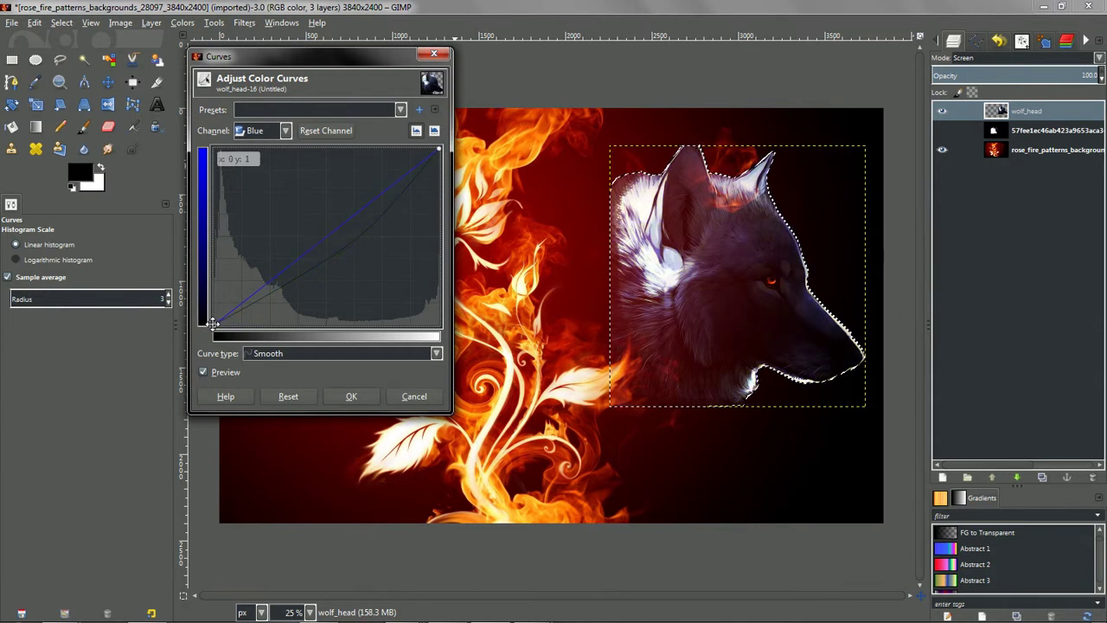
{"action": "left_click_drag", "start_coordinate": [214, 325], "coordinate": [210, 320]}
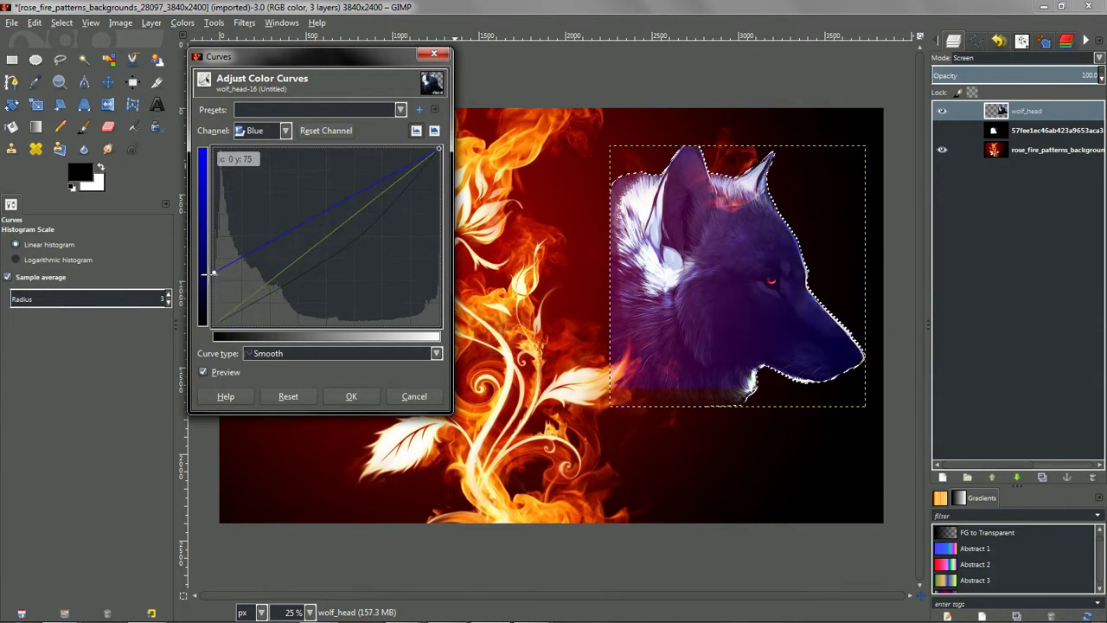
{"action": "left_click_drag", "start_coordinate": [213, 273], "coordinate": [219, 340]}
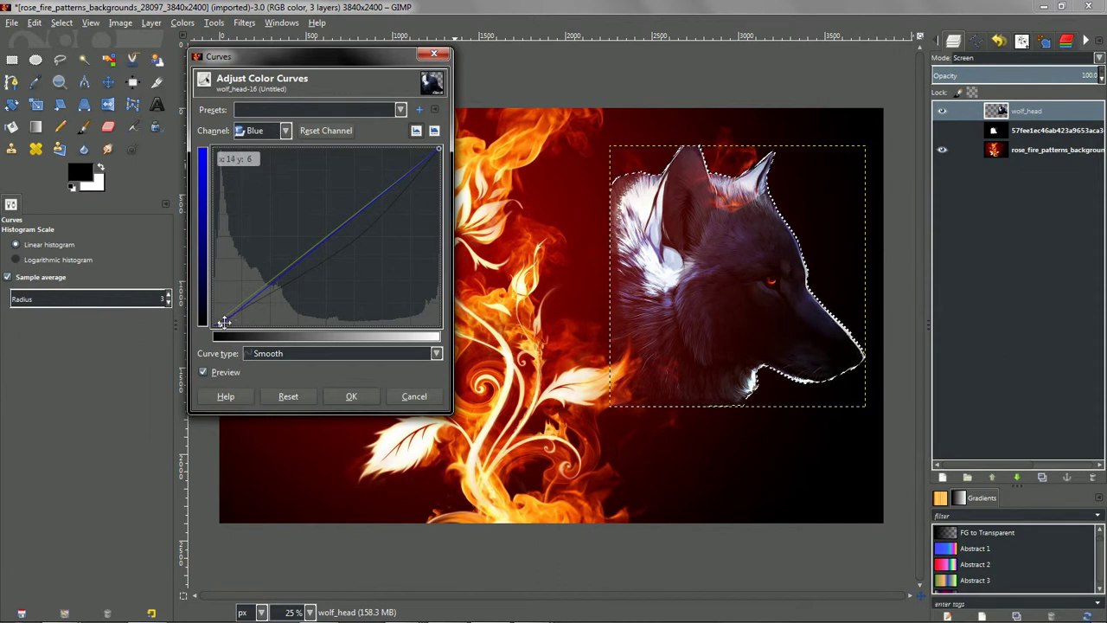
{"action": "mouse_move", "coordinate": [224, 323]}
{"action": "left_mouse_down"}
{"action": "mouse_move", "coordinate": [213, 326]}
{"action": "mouse_move", "coordinate": [223, 325]}
{"action": "left_mouse_up"}
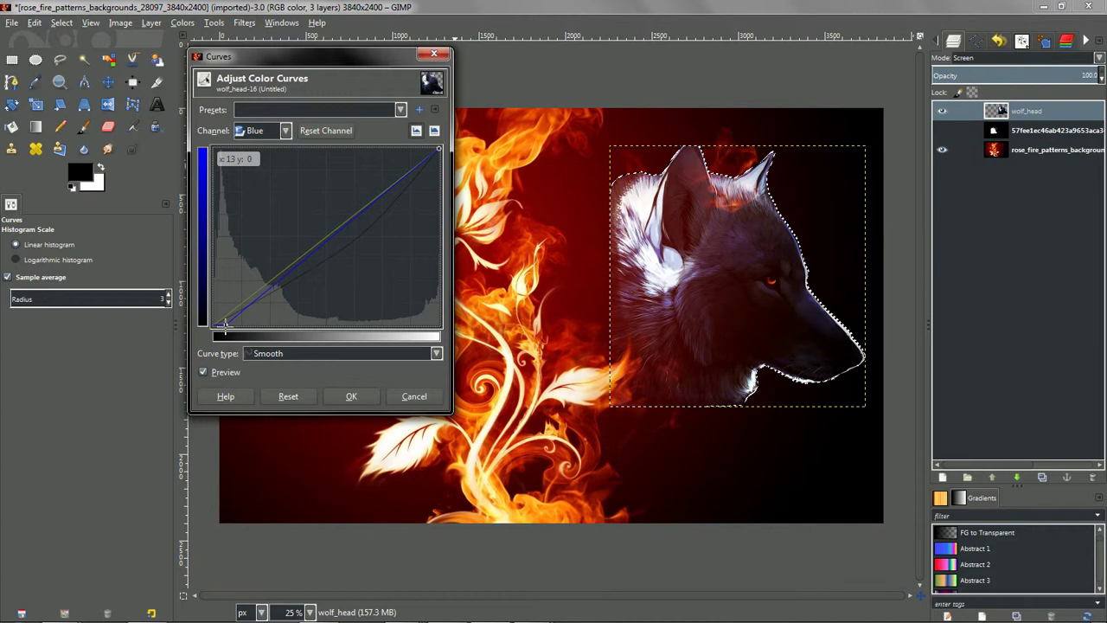
Pull the Green highlights down to 219, then boost Red highlights and lift Red's dark end to 38.
{"action": "left_click", "coordinate": [286, 130]}
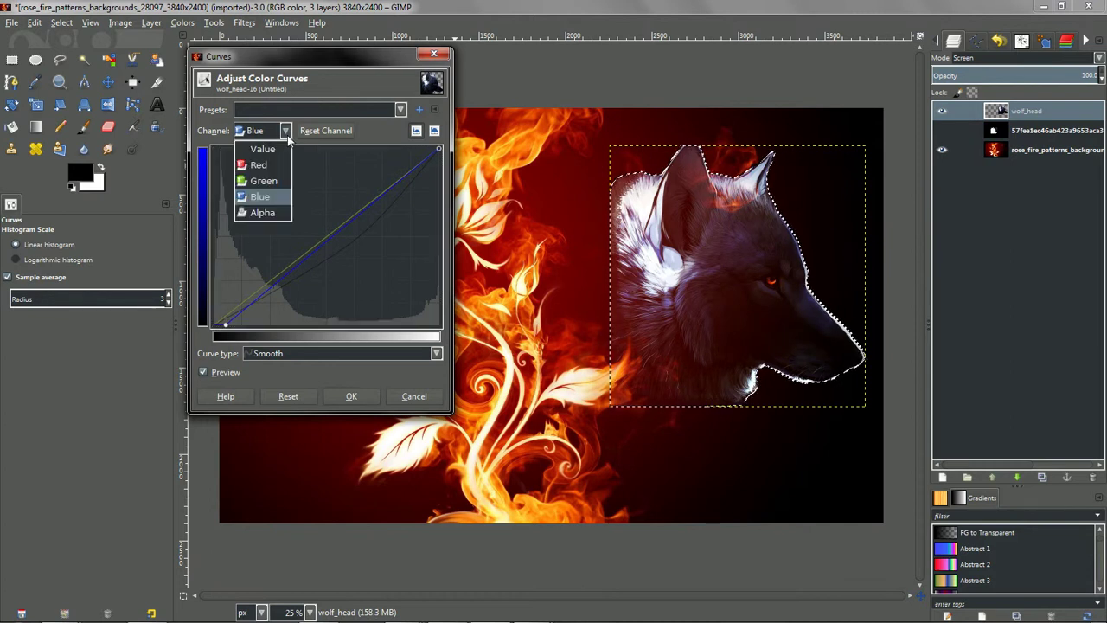
{"action": "left_click", "coordinate": [275, 182]}
{"action": "left_click_drag", "start_coordinate": [438, 149], "coordinate": [497, 129]}
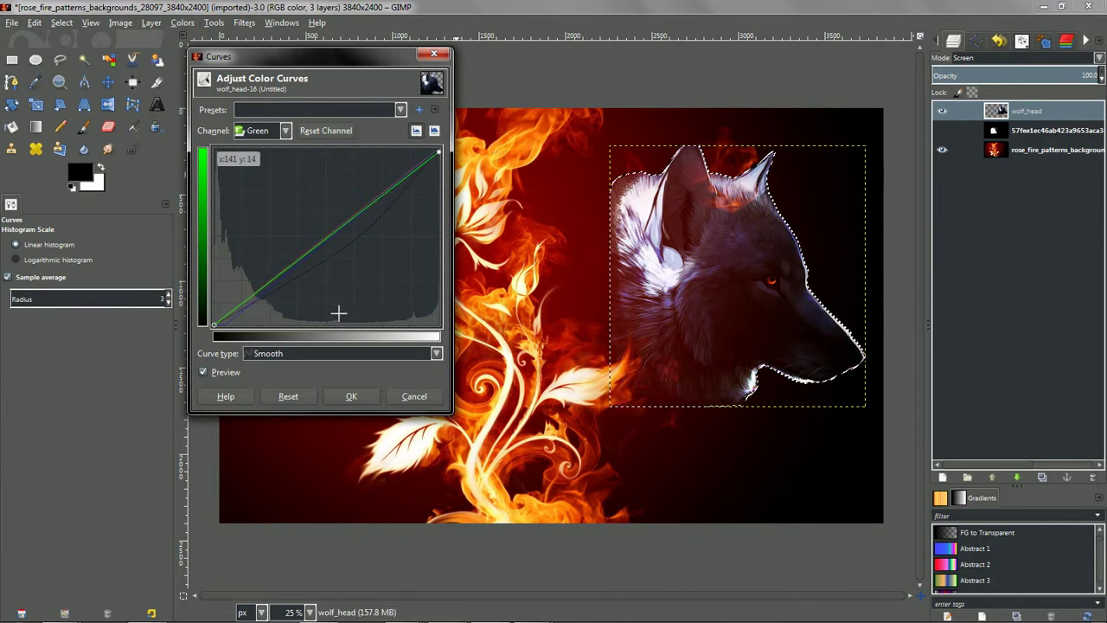
{"action": "left_click", "coordinate": [284, 131]}
{"action": "left_click", "coordinate": [268, 164]}
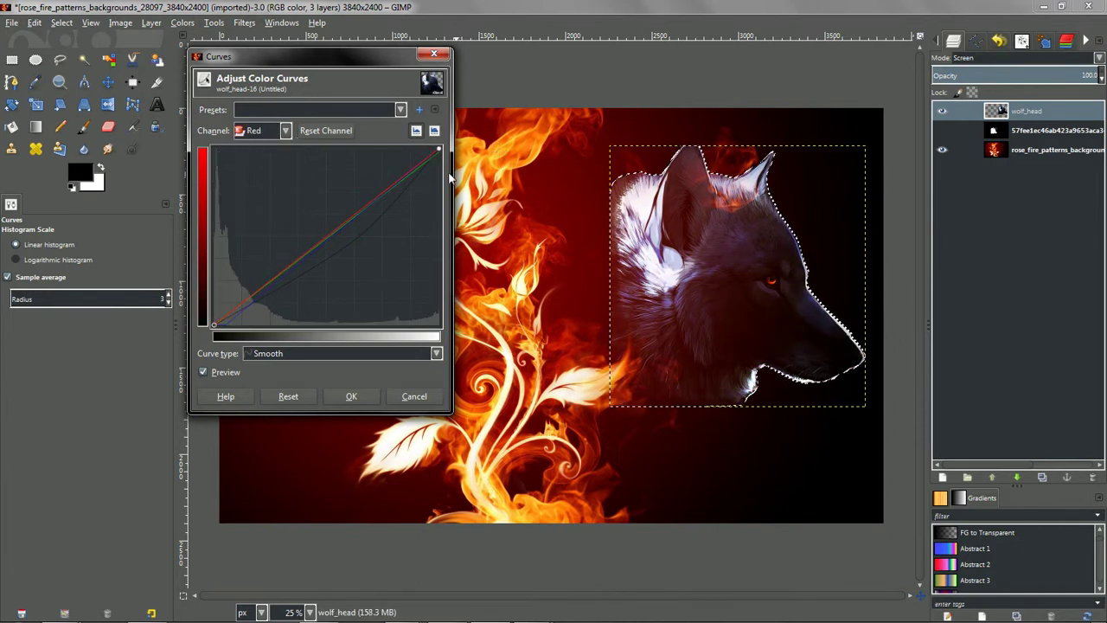
{"action": "left_click_drag", "start_coordinate": [439, 149], "coordinate": [415, 149]}
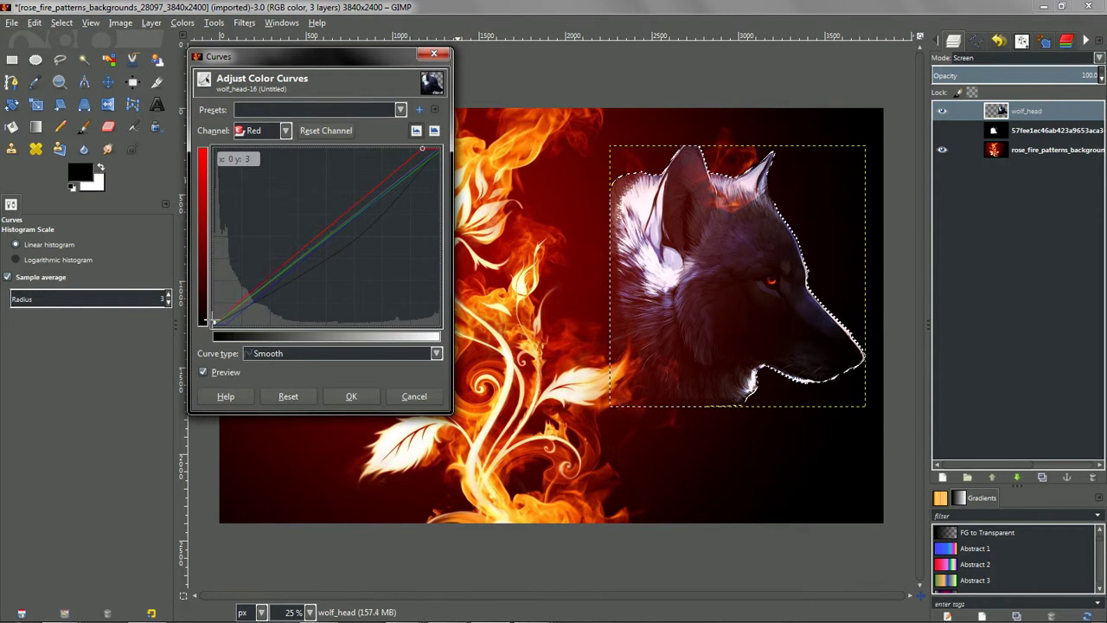
{"action": "left_click_drag", "start_coordinate": [214, 324], "coordinate": [235, 333]}
{"action": "left_click", "coordinate": [353, 395]}
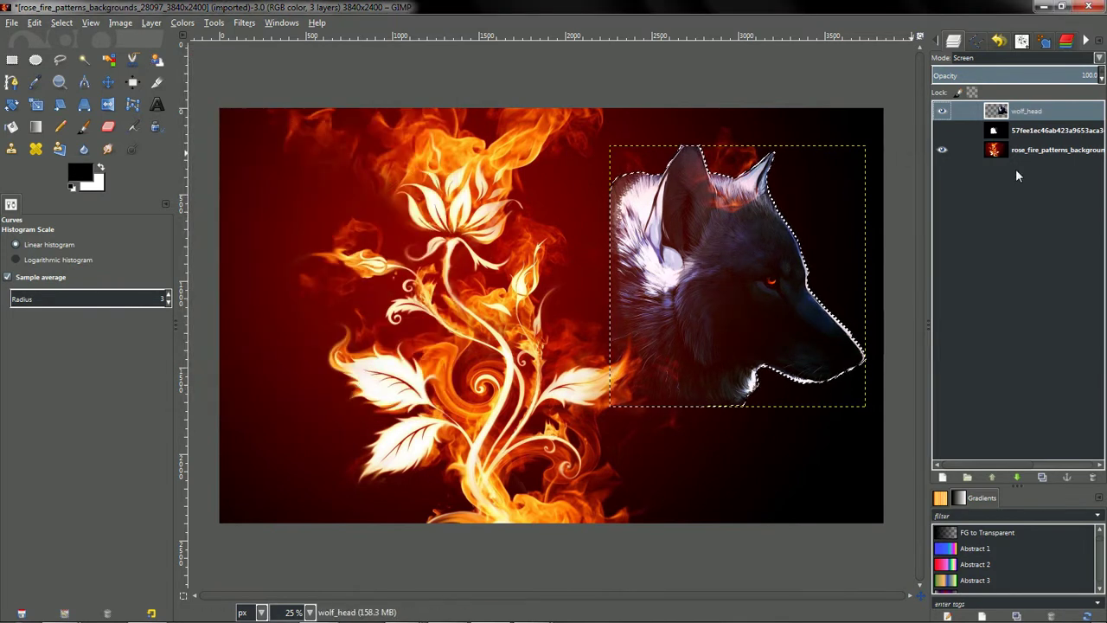
{"action": "left_click", "coordinate": [1040, 150]}
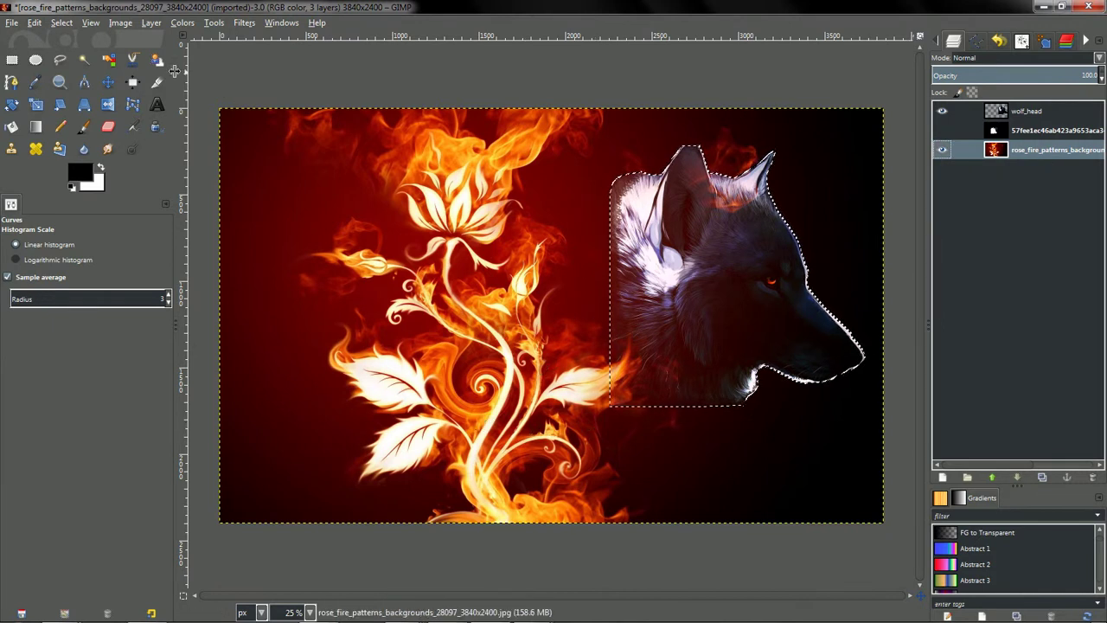
{"action": "left_click", "coordinate": [180, 23]}
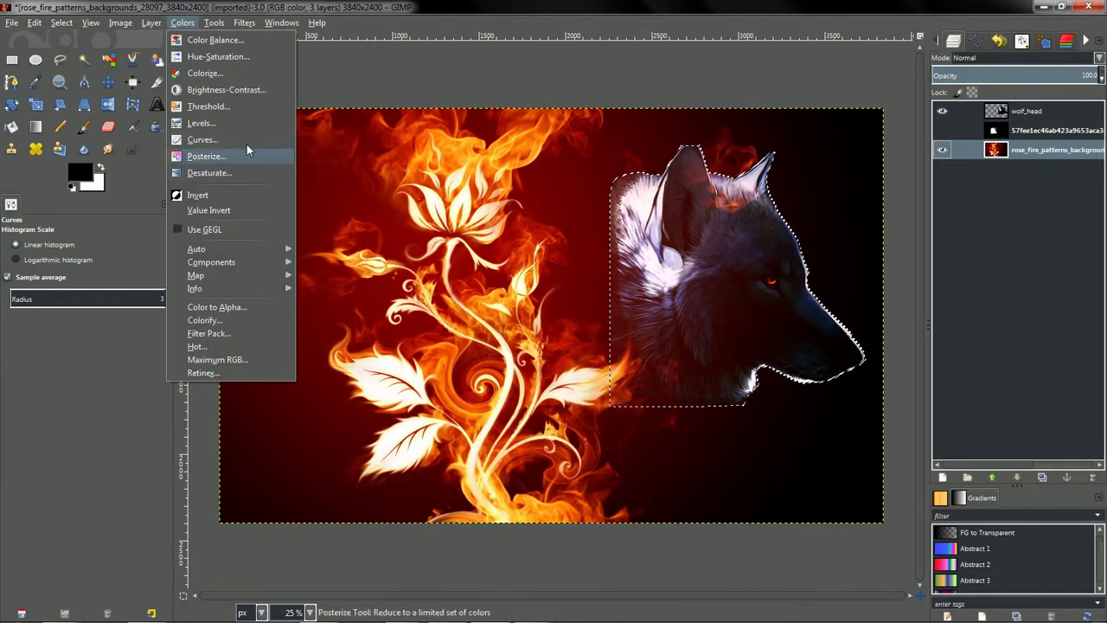
{"action": "left_click", "coordinate": [243, 137]}
{"action": "left_click", "coordinate": [277, 130]}
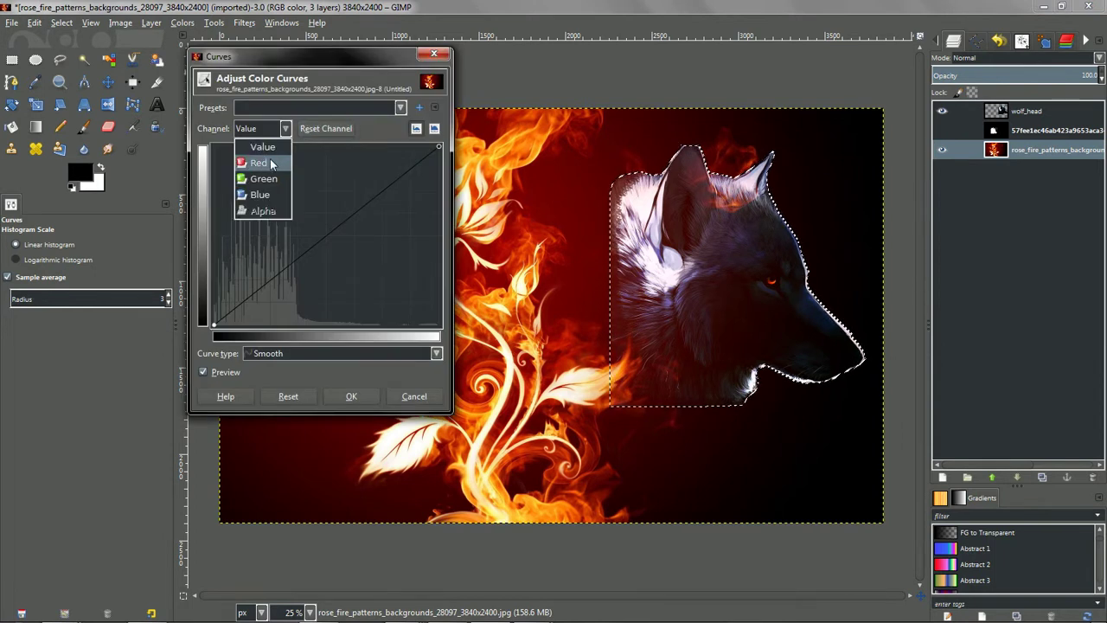
{"action": "left_click", "coordinate": [249, 161]}
{"action": "left_click_drag", "start_coordinate": [437, 146], "coordinate": [283, 79]}
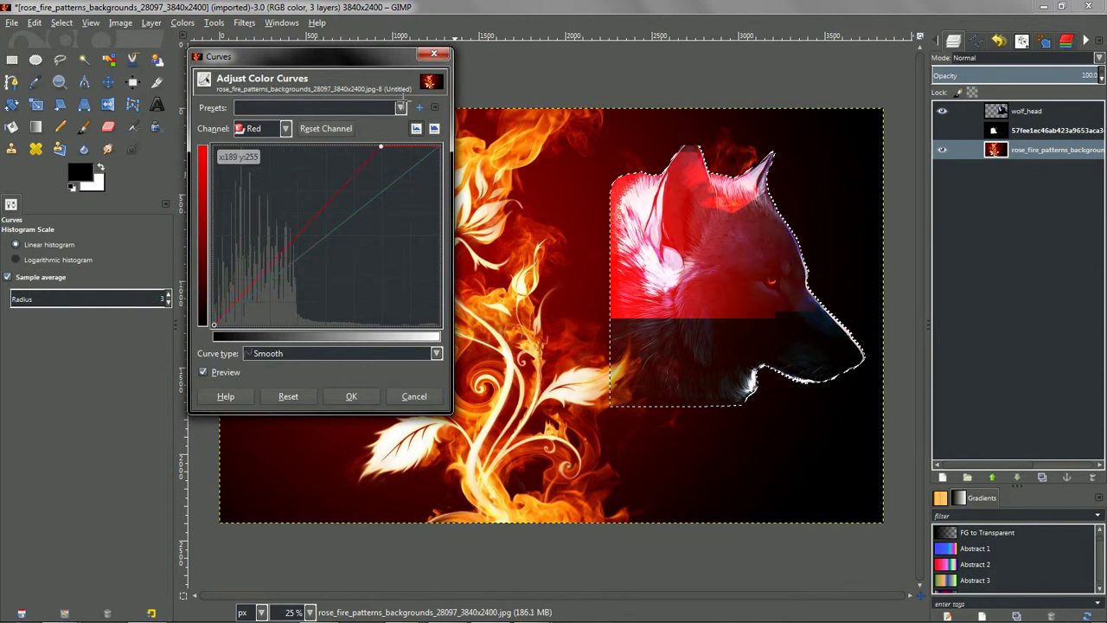
{"action": "left_click", "coordinate": [413, 397]}
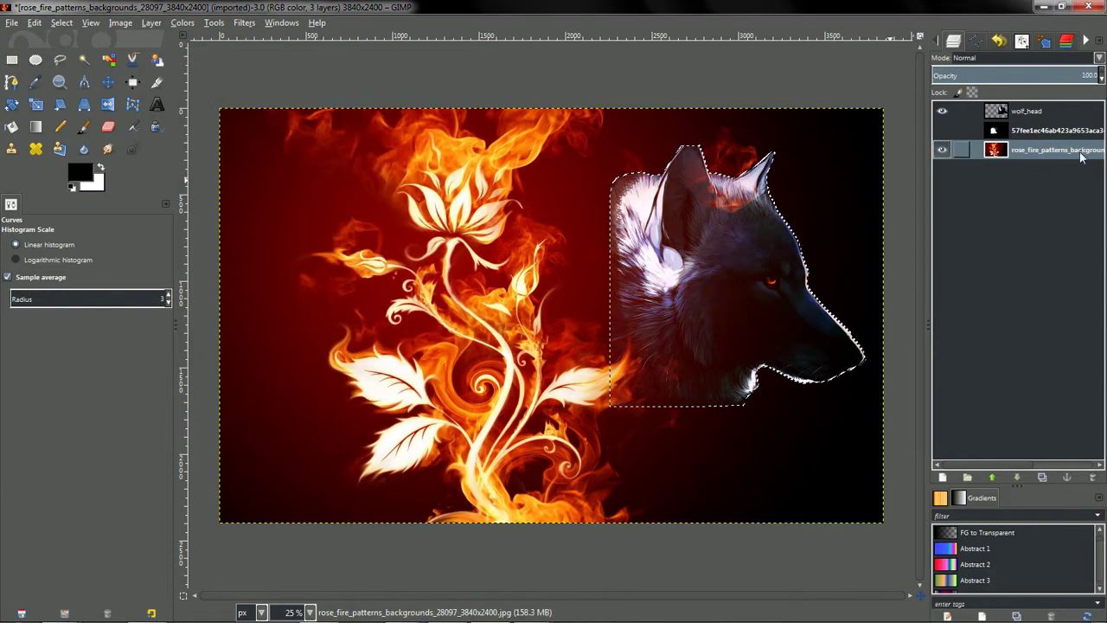
{"action": "left_click", "coordinate": [1081, 154]}
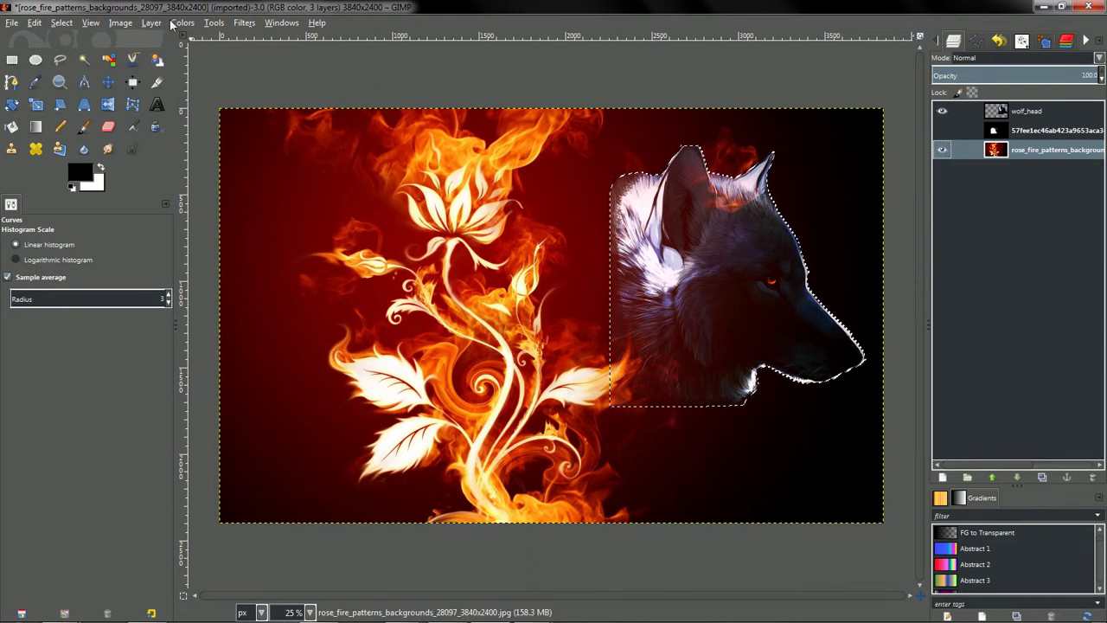
{"action": "left_click", "coordinate": [941, 111]}
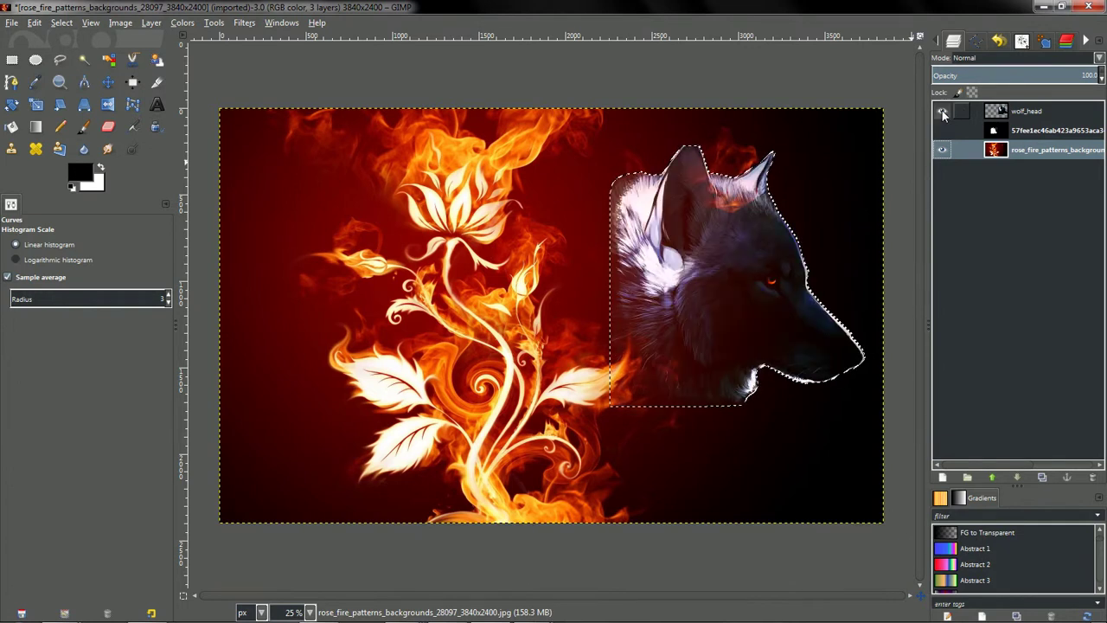
Create a layer from visible, toggle layer visibility, then delete it and reshow the fire rose background.
{"action": "right_click", "coordinate": [1044, 157]}
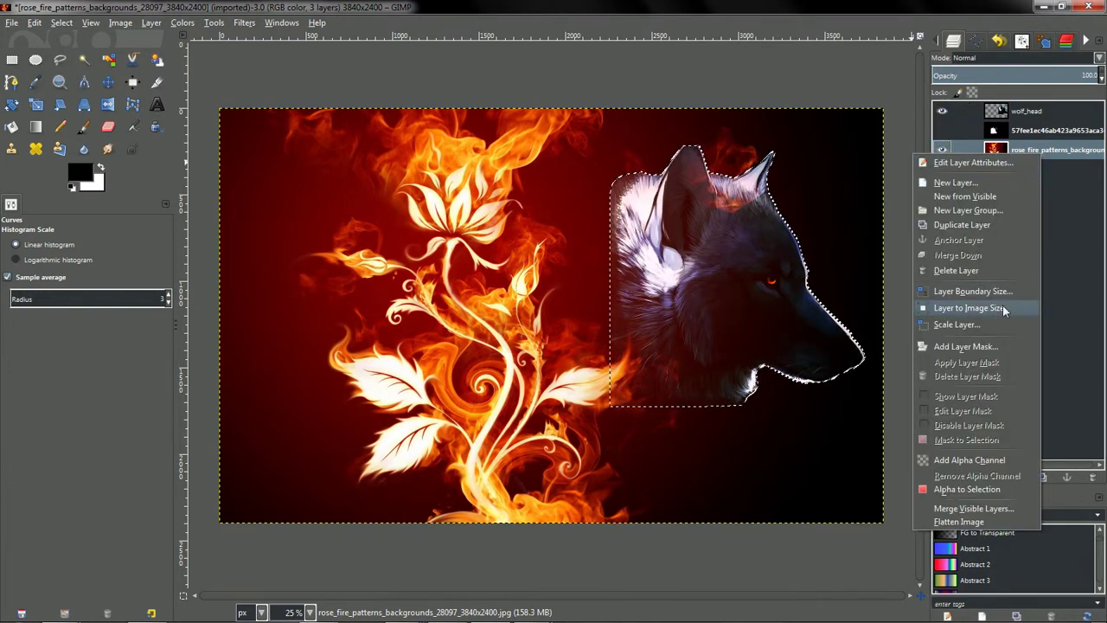
{"action": "left_click", "coordinate": [1076, 230]}
{"action": "left_click", "coordinate": [942, 111]}
{"action": "right_click", "coordinate": [920, 151]}
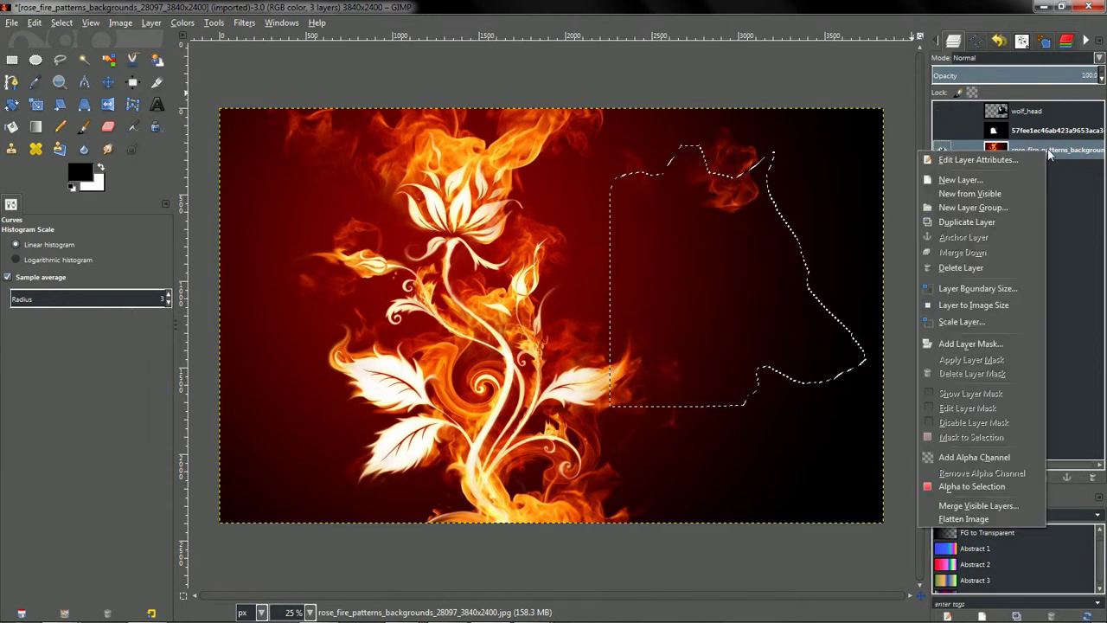
{"action": "left_click", "coordinate": [1002, 194]}
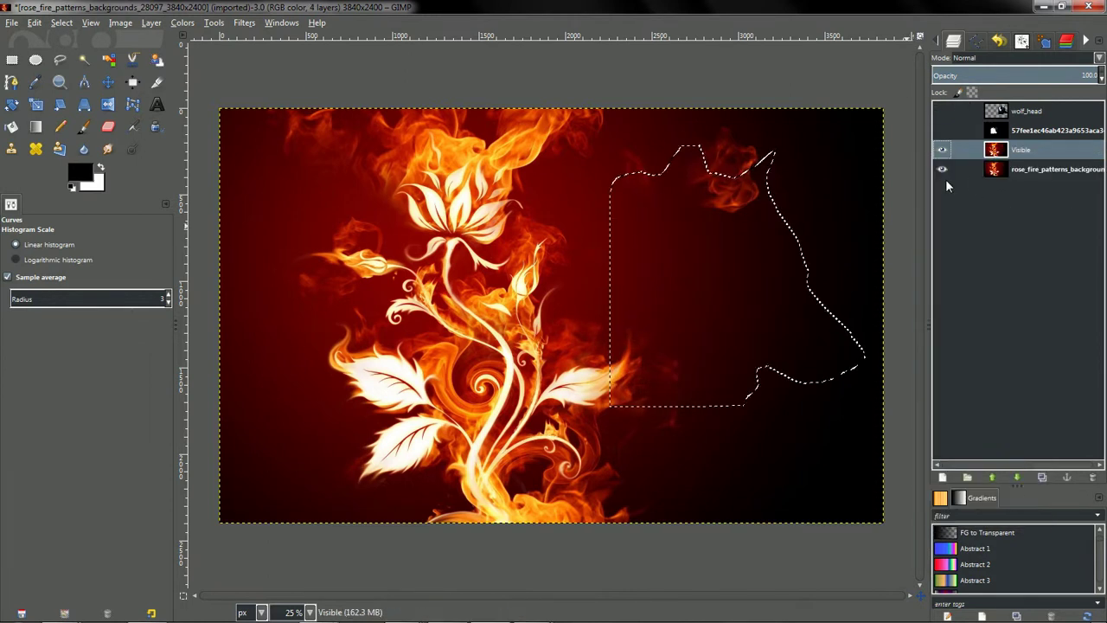
{"action": "left_click", "coordinate": [942, 169]}
{"action": "left_click", "coordinate": [941, 156]}
{"action": "left_click", "coordinate": [941, 151]}
{"action": "right_click", "coordinate": [1020, 154]}
{"action": "left_click", "coordinate": [942, 266]}
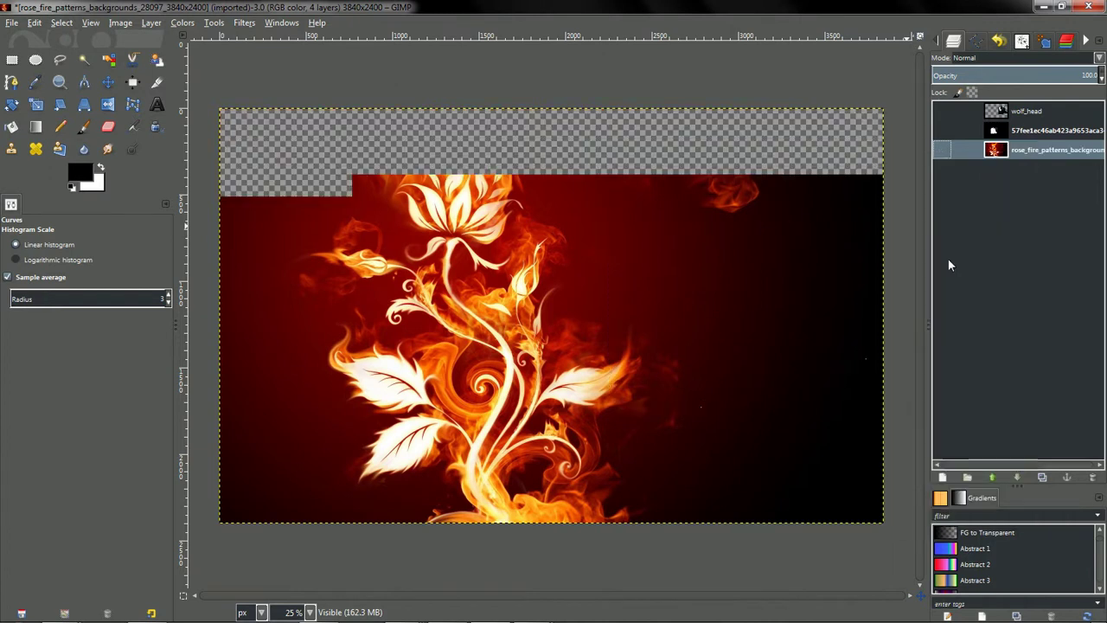
{"action": "left_click", "coordinate": [942, 151]}
Make the background active, pick Fuzzy Select, clear the wolf-outline selection and show wolf_head again.
{"action": "left_click", "coordinate": [1028, 131]}
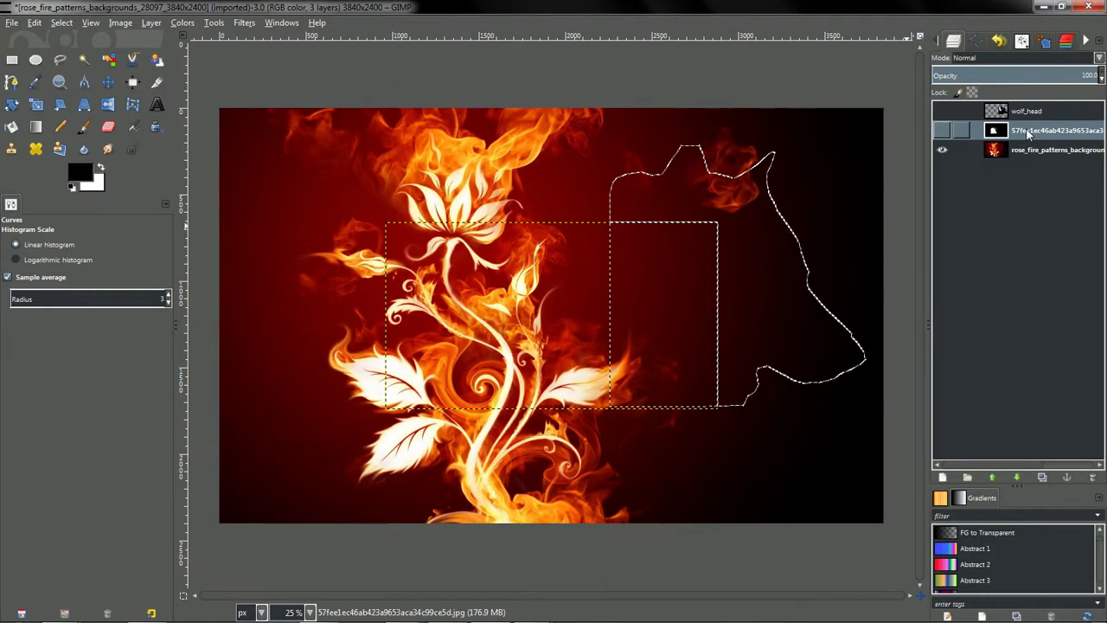
{"action": "left_click", "coordinate": [969, 150]}
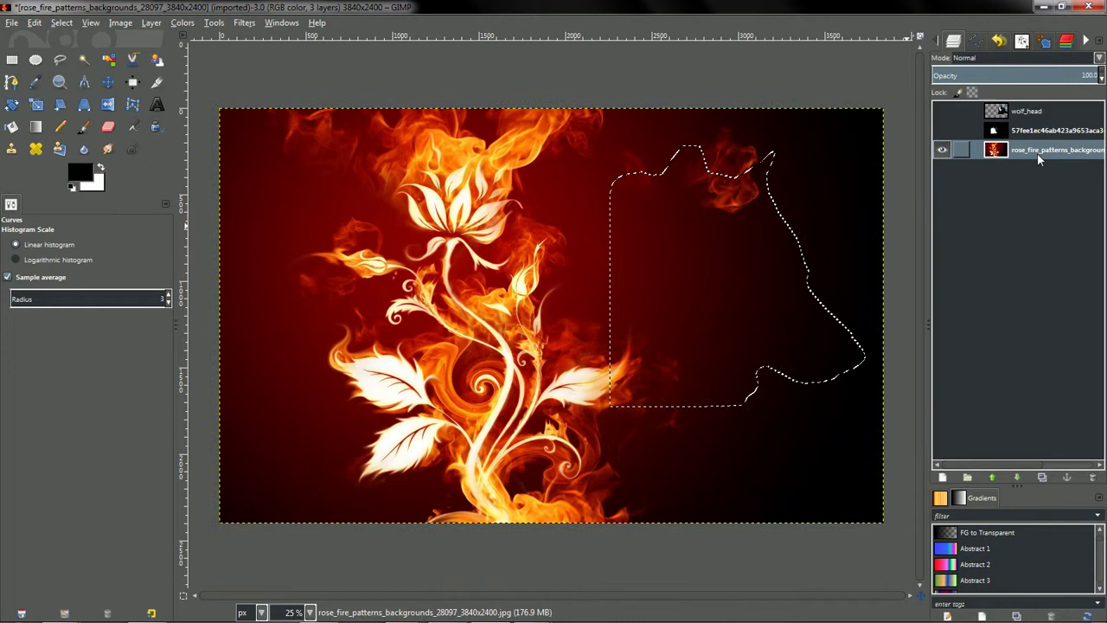
{"action": "left_click", "coordinate": [60, 58]}
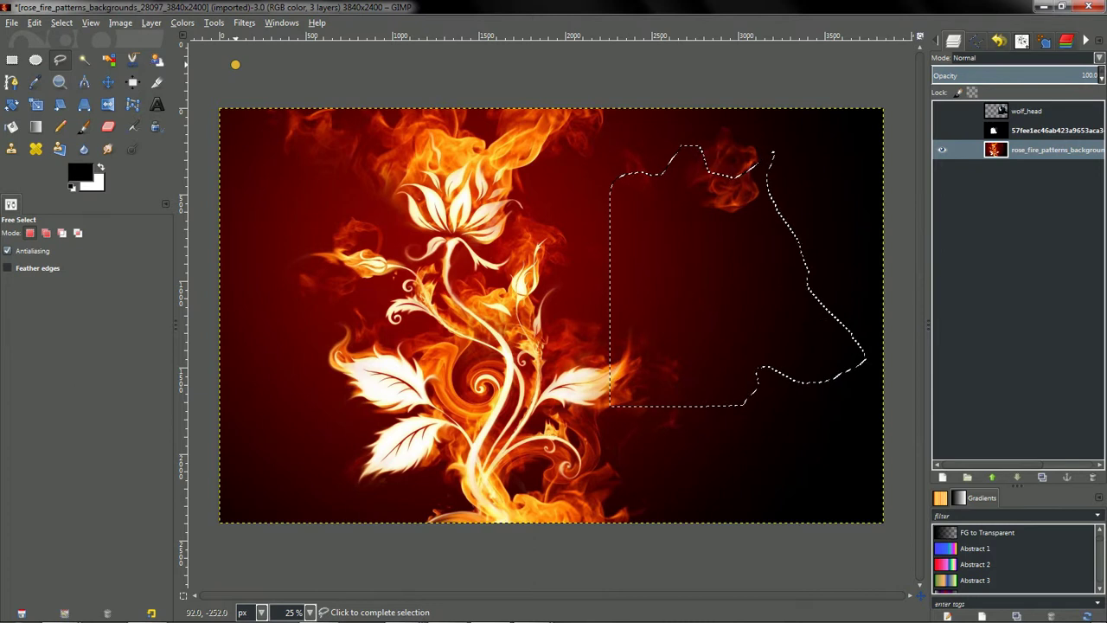
{"action": "left_click", "coordinate": [84, 59]}
{"action": "left_click", "coordinate": [239, 64]}
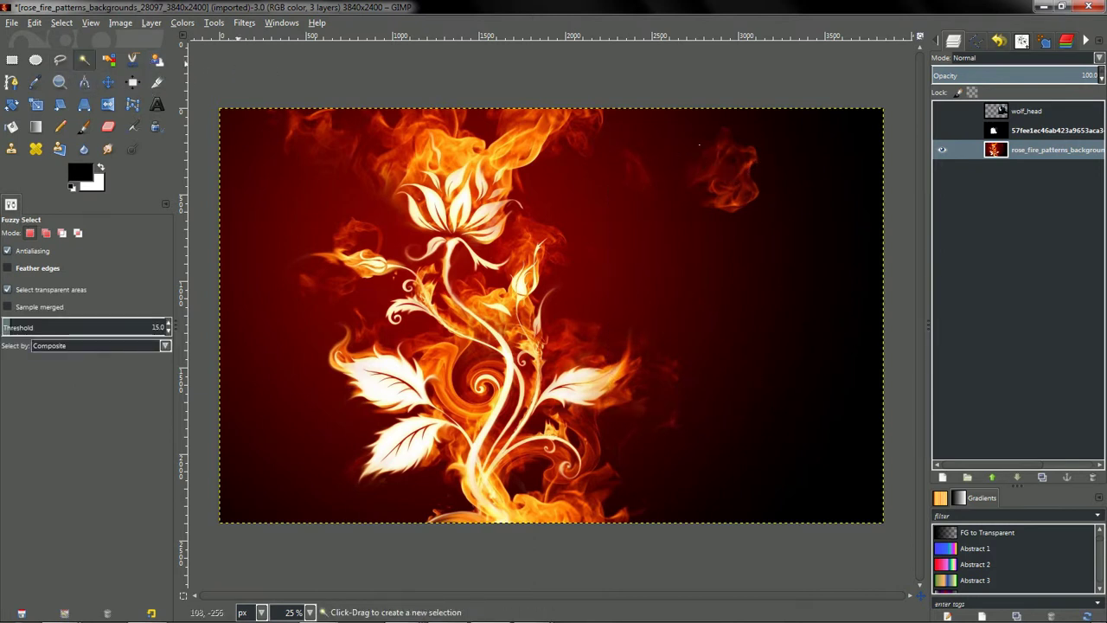
{"action": "left_click", "coordinate": [941, 111]}
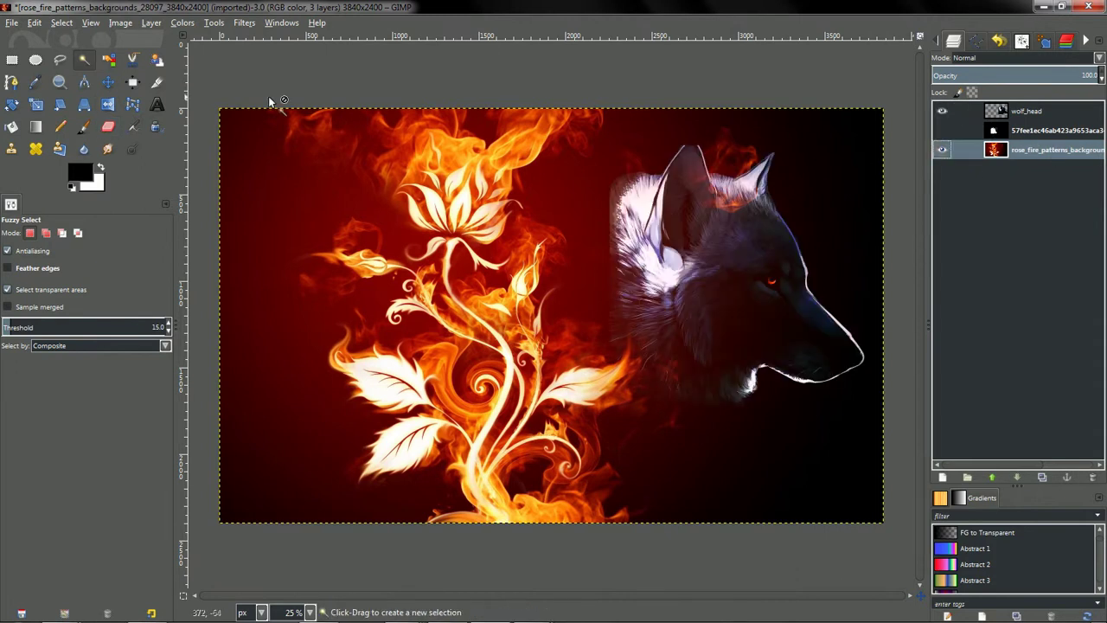
Open Curves on the fiery rose background and lift its Value highlights and shadows.
{"action": "left_click", "coordinate": [151, 23]}
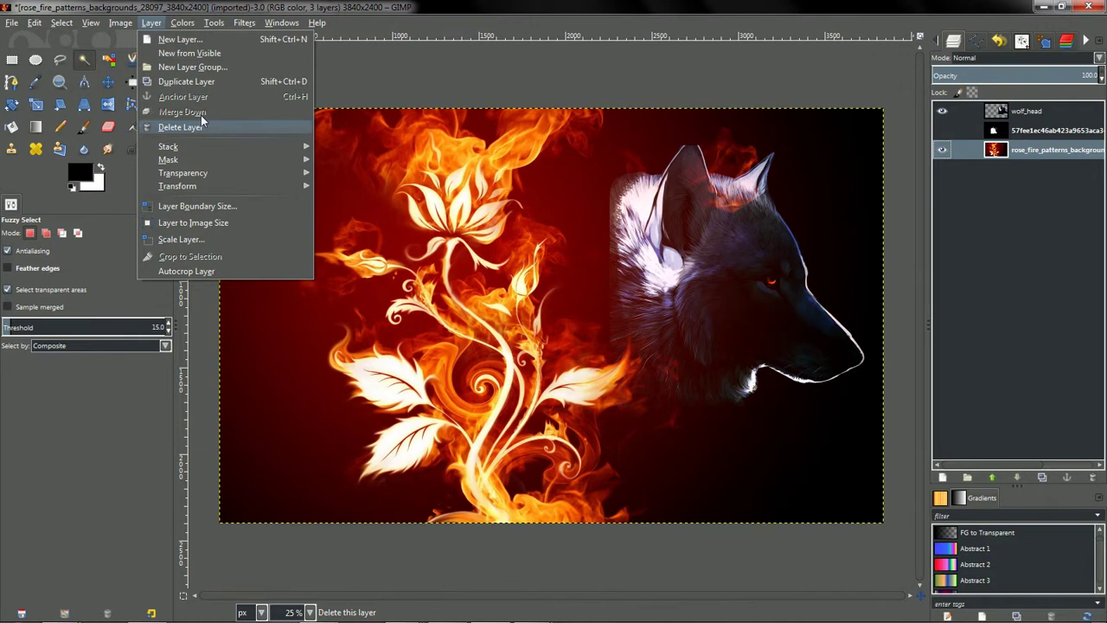
{"action": "left_click", "coordinate": [174, 26]}
{"action": "left_click", "coordinate": [175, 25]}
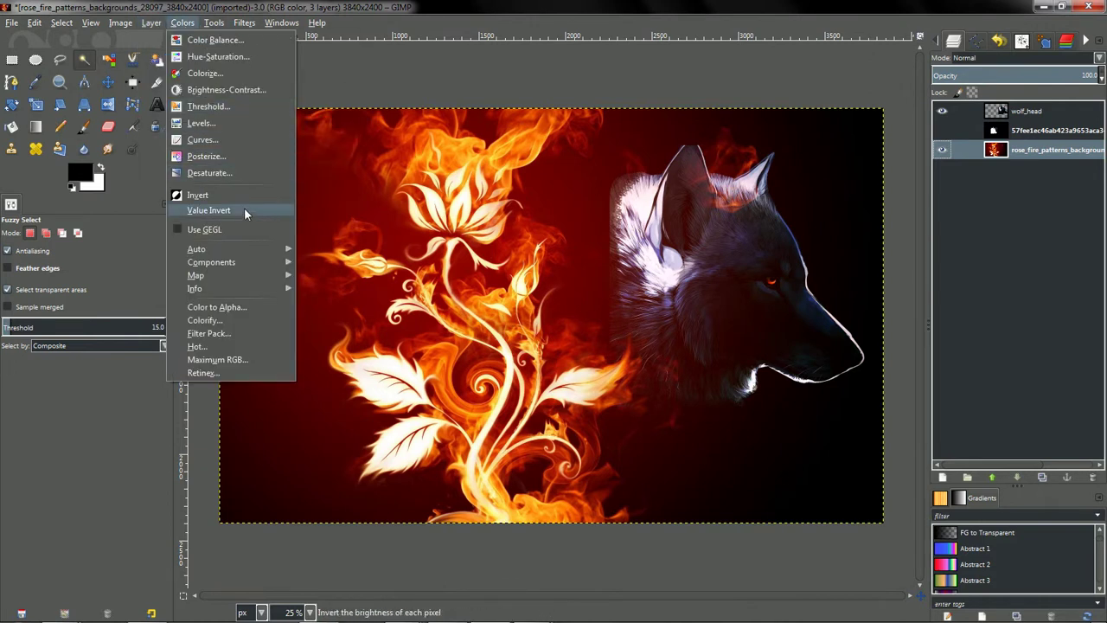
{"action": "left_click", "coordinate": [235, 141]}
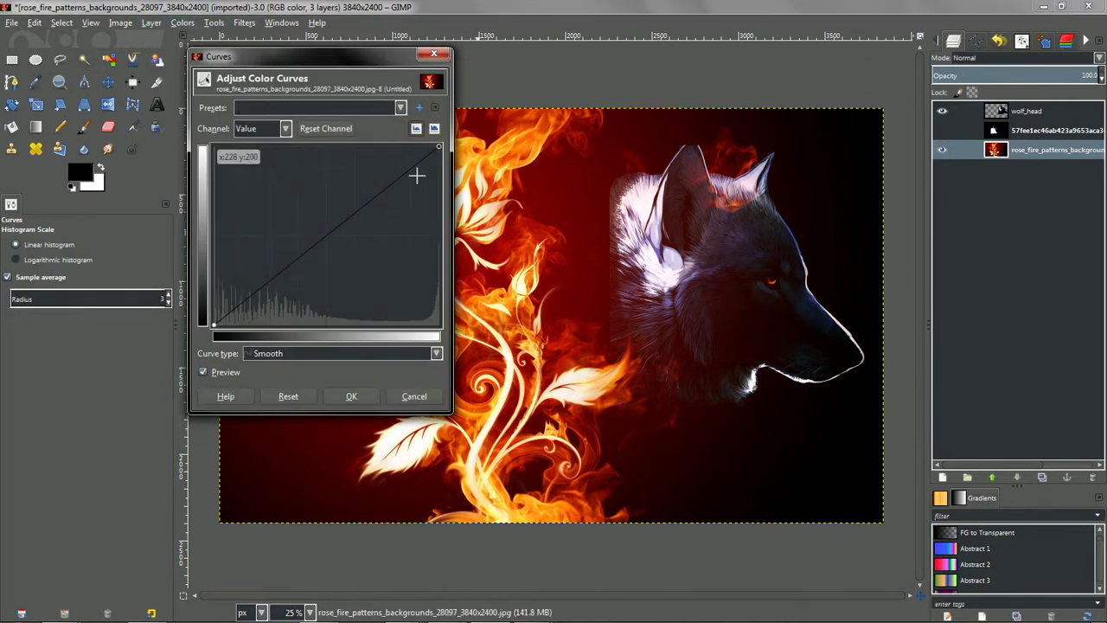
{"action": "left_click_drag", "start_coordinate": [372, 58], "coordinate": [207, 204]}
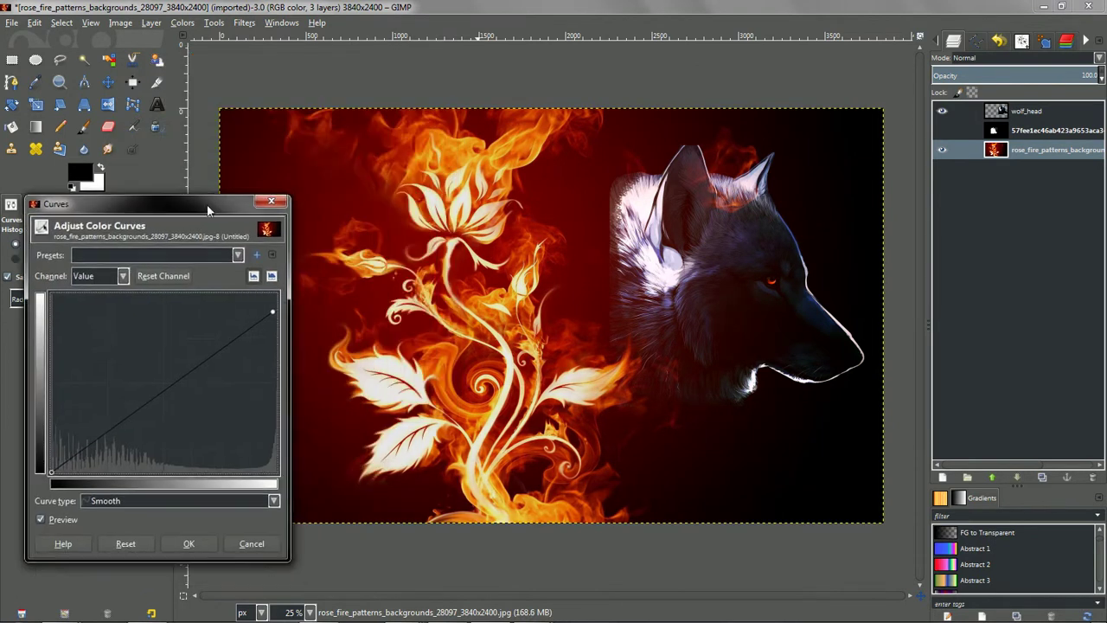
{"action": "left_click_drag", "start_coordinate": [273, 311], "coordinate": [252, 276]}
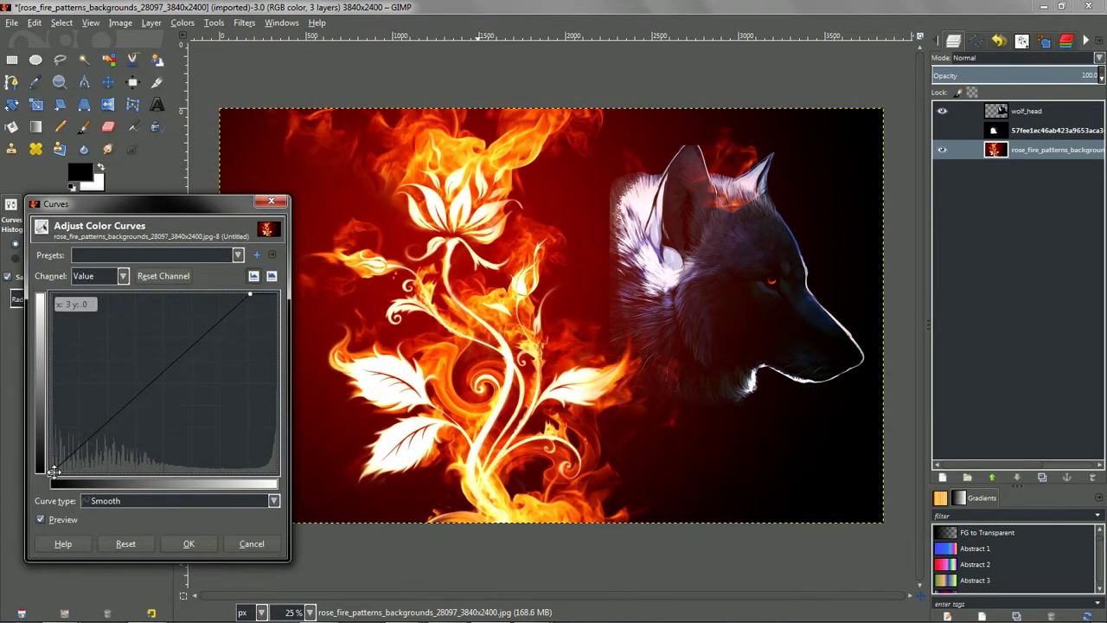
{"action": "left_click_drag", "start_coordinate": [52, 472], "coordinate": [77, 482]}
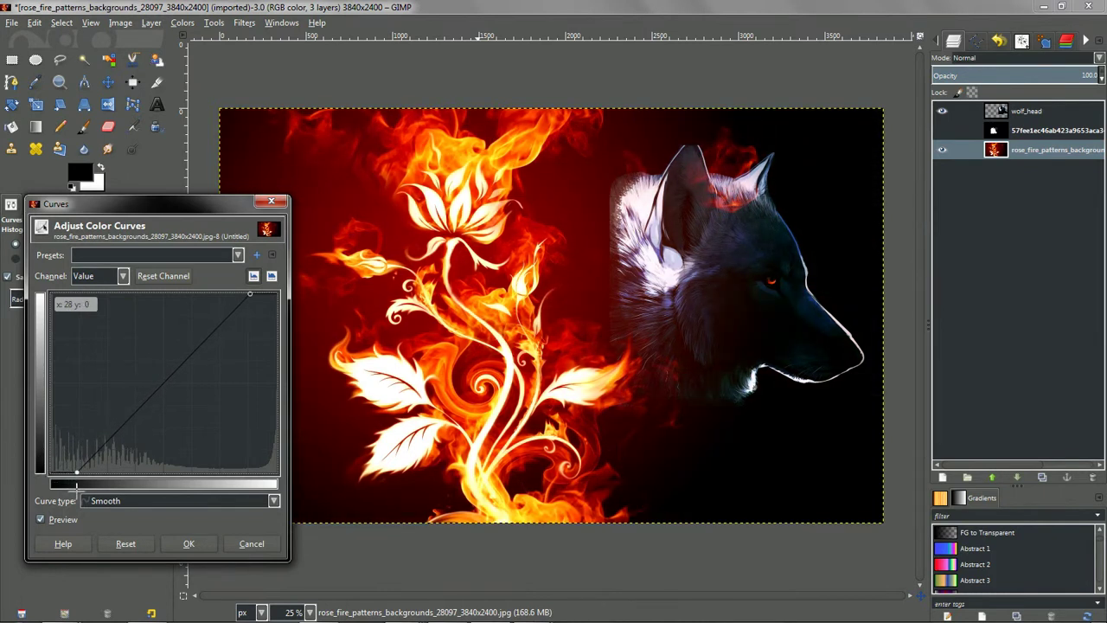
{"action": "left_click_drag", "start_coordinate": [250, 294], "coordinate": [259, 297]}
Boost the Red channel highlights, remove red from the darkest areas, and apply the Curves.
{"action": "left_click", "coordinate": [123, 275]}
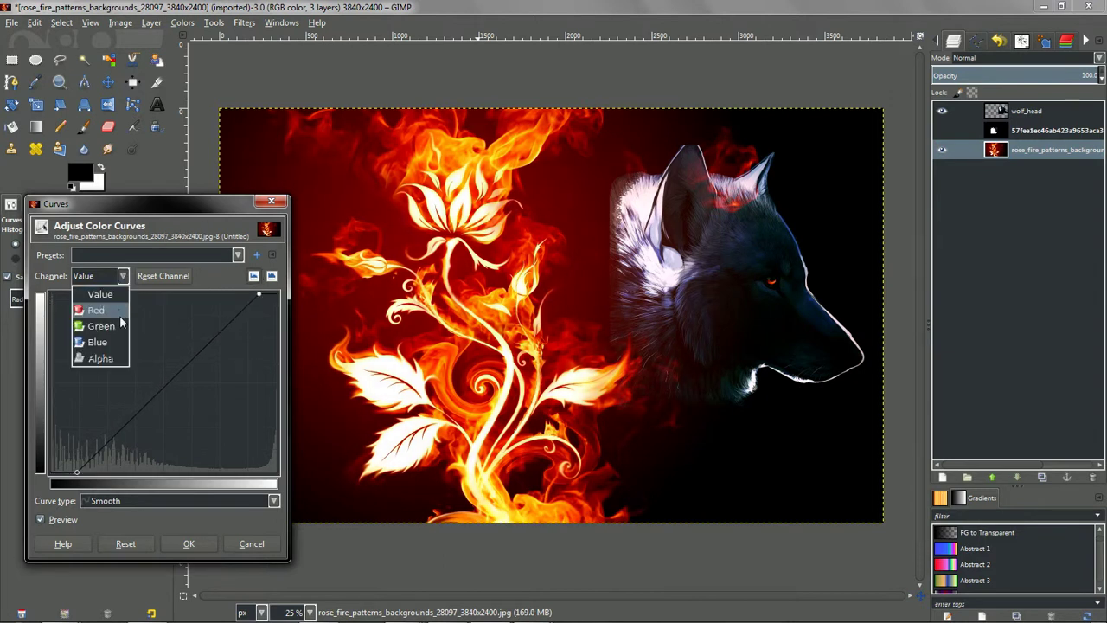
{"action": "left_click", "coordinate": [124, 319]}
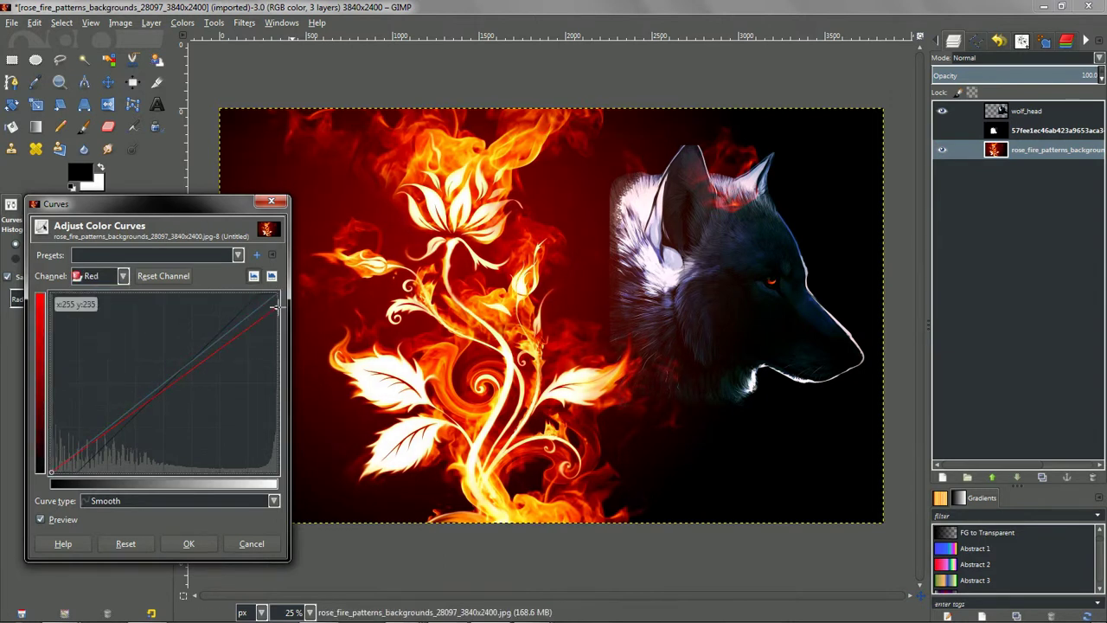
{"action": "mouse_move", "coordinate": [276, 301]}
{"action": "left_mouse_down"}
{"action": "mouse_move", "coordinate": [253, 293]}
{"action": "mouse_move", "coordinate": [266, 294]}
{"action": "left_mouse_up"}
{"action": "left_click_drag", "start_coordinate": [50, 465], "coordinate": [81, 472]}
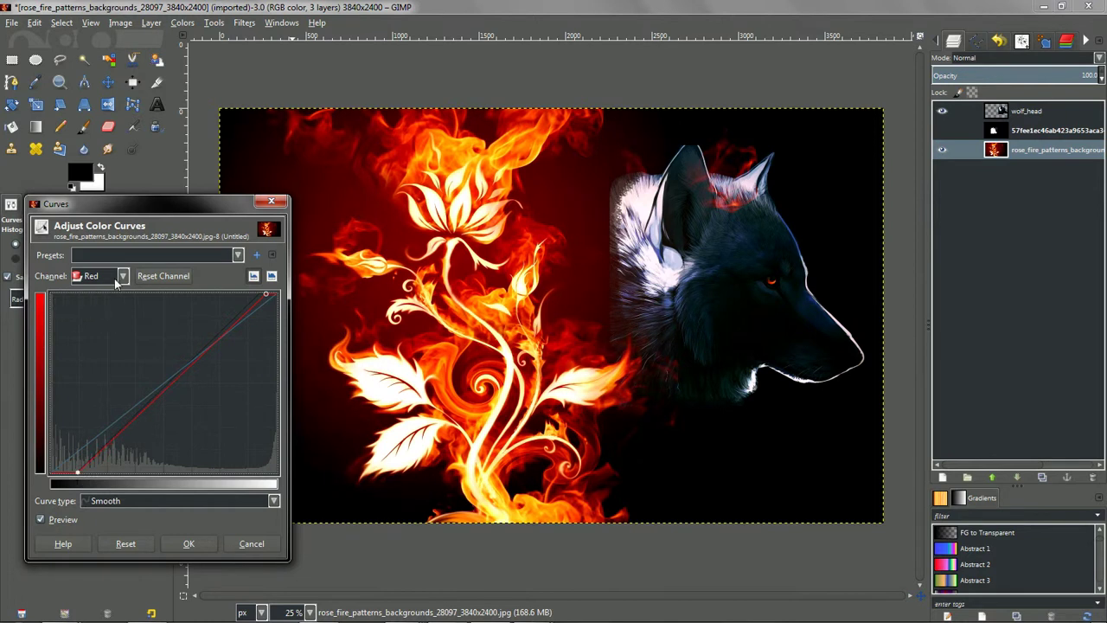
{"action": "left_click", "coordinate": [189, 544]}
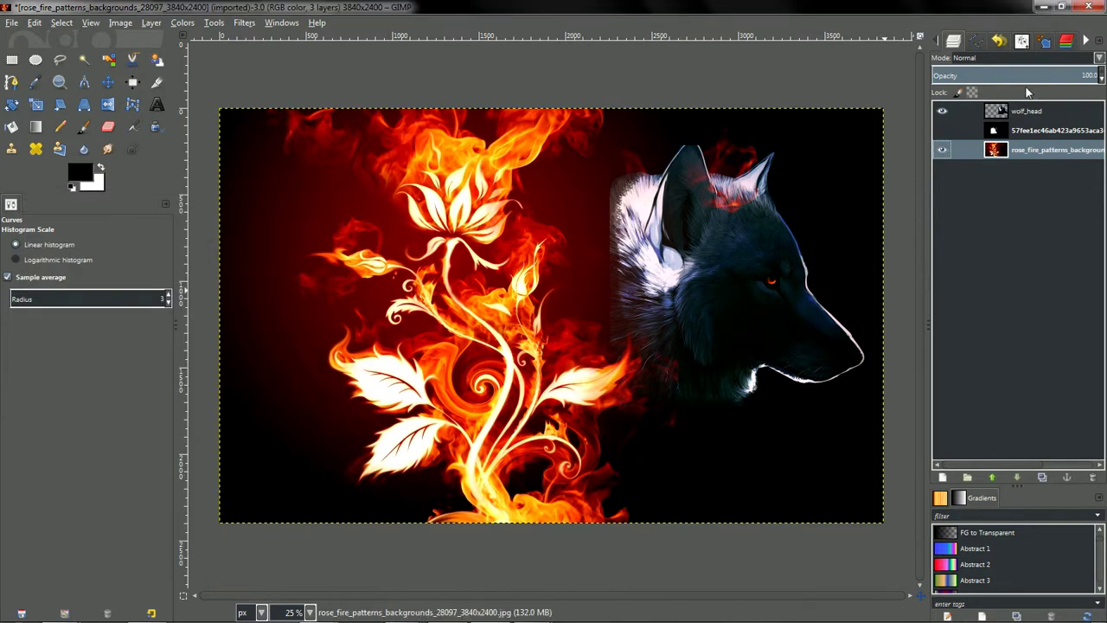
Select wolf_head, try a Threshold adjustment and cancel it, then reopen the Colors menu.
{"action": "left_click", "coordinate": [1039, 110]}
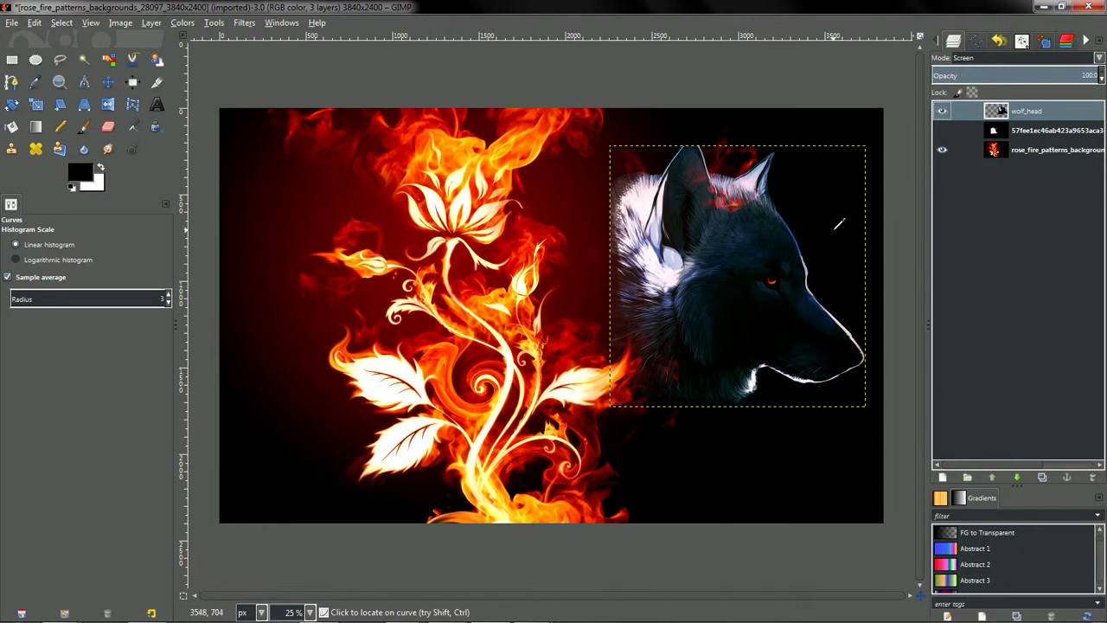
{"action": "left_click", "coordinate": [185, 23]}
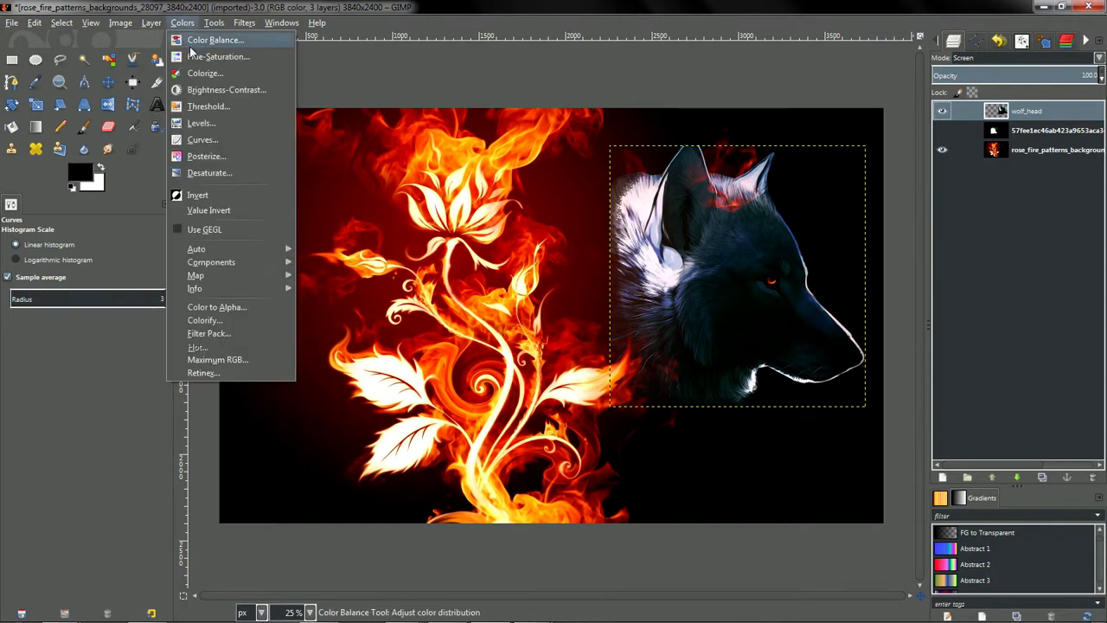
{"action": "left_click", "coordinate": [230, 107]}
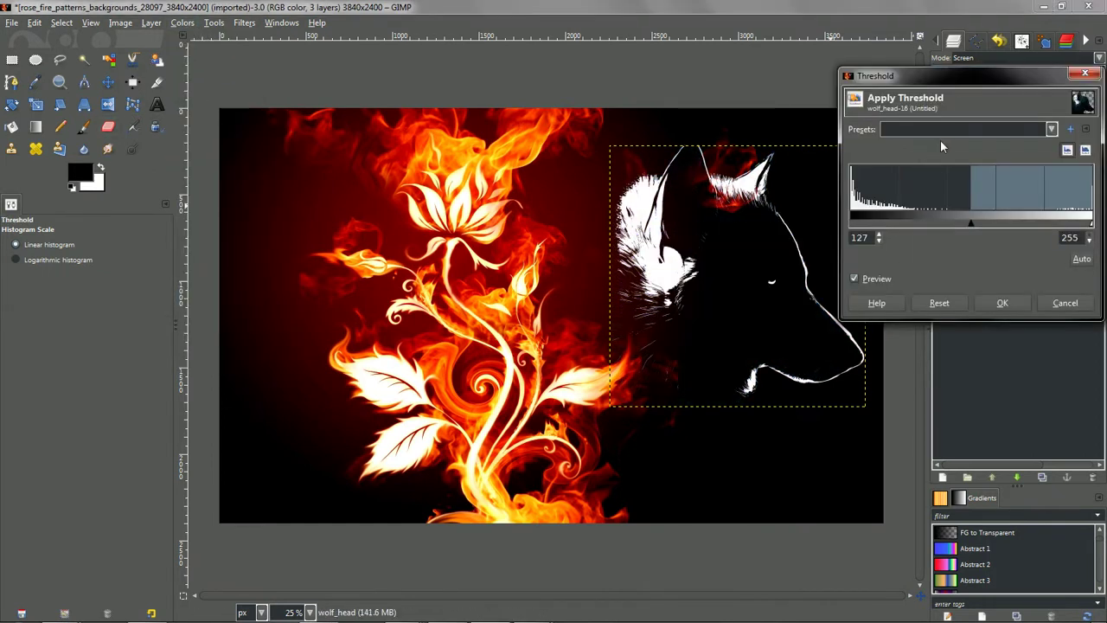
{"action": "left_click_drag", "start_coordinate": [959, 73], "coordinate": [159, 111]}
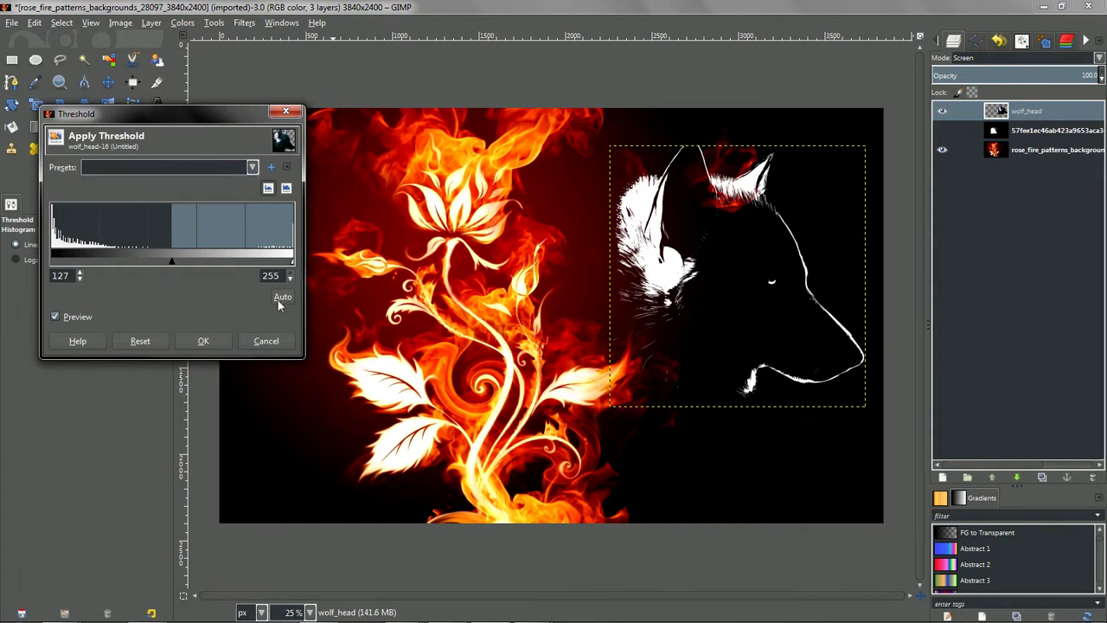
{"action": "mouse_move", "coordinate": [172, 260]}
{"action": "left_mouse_down"}
{"action": "mouse_move", "coordinate": [104, 261]}
{"action": "mouse_move", "coordinate": [251, 262]}
{"action": "mouse_move", "coordinate": [55, 262]}
{"action": "mouse_move", "coordinate": [312, 270]}
{"action": "mouse_move", "coordinate": [151, 264]}
{"action": "left_mouse_up"}
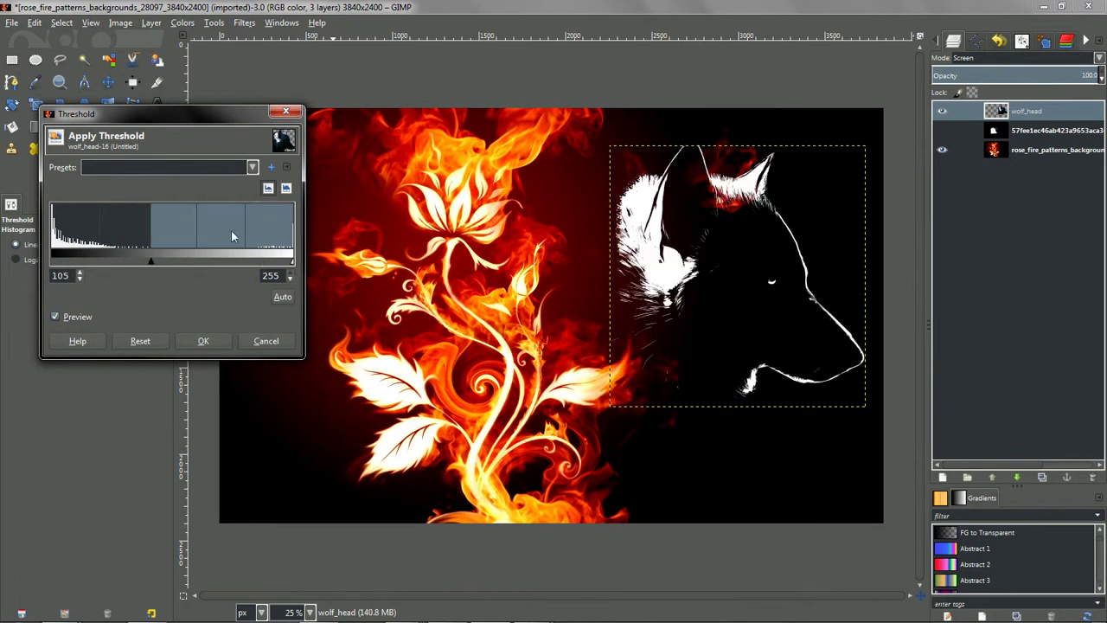
{"action": "left_click", "coordinate": [265, 341]}
{"action": "left_click", "coordinate": [180, 24]}
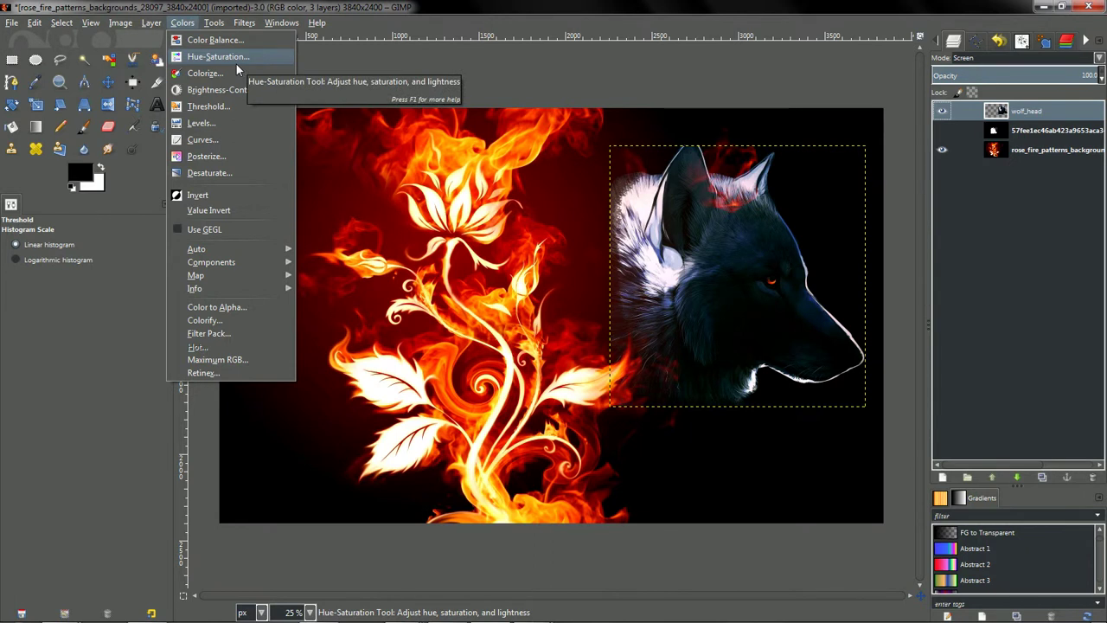
Apply Levels to wolf_head with input levels 24, 1.50 and 229, then select the background layer.
{"action": "left_click", "coordinate": [241, 122]}
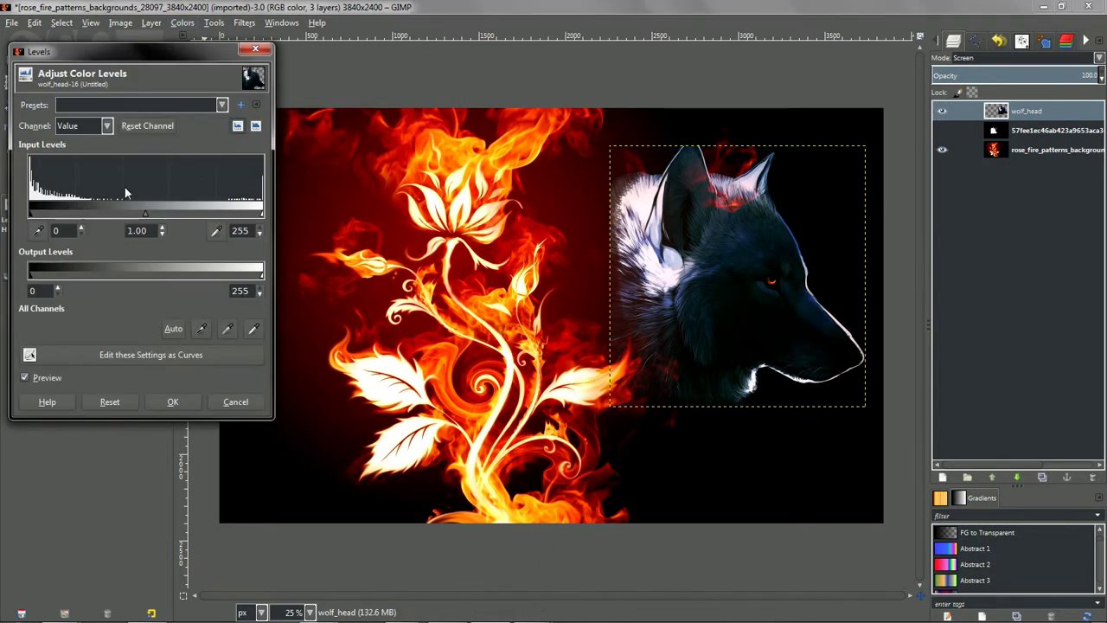
{"action": "left_click_drag", "start_coordinate": [31, 217], "coordinate": [50, 216]}
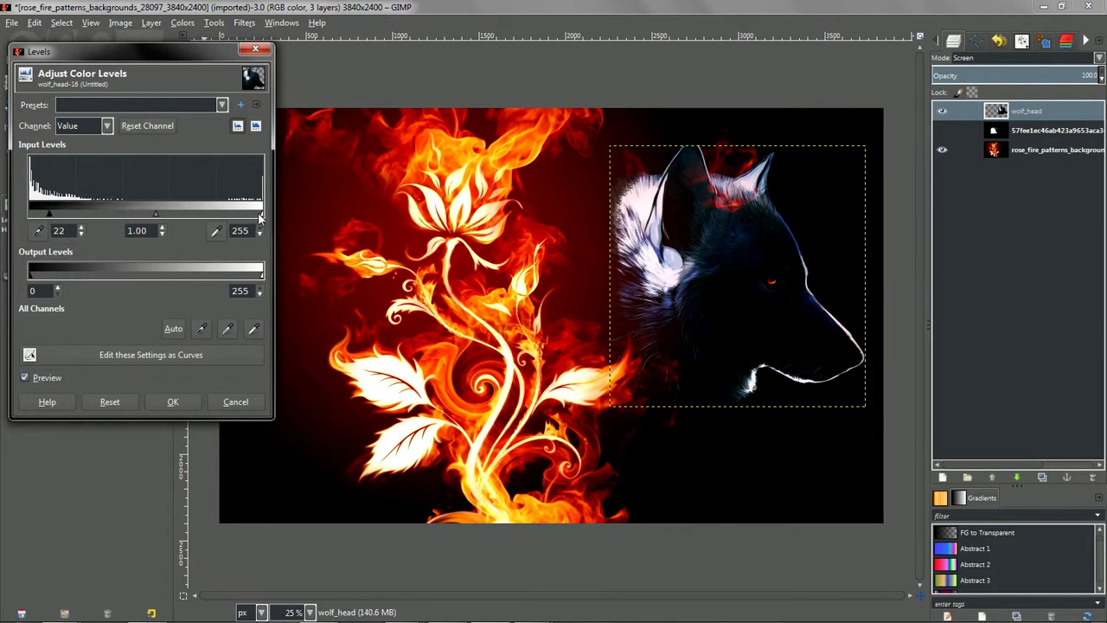
{"action": "left_click_drag", "start_coordinate": [260, 216], "coordinate": [234, 216]}
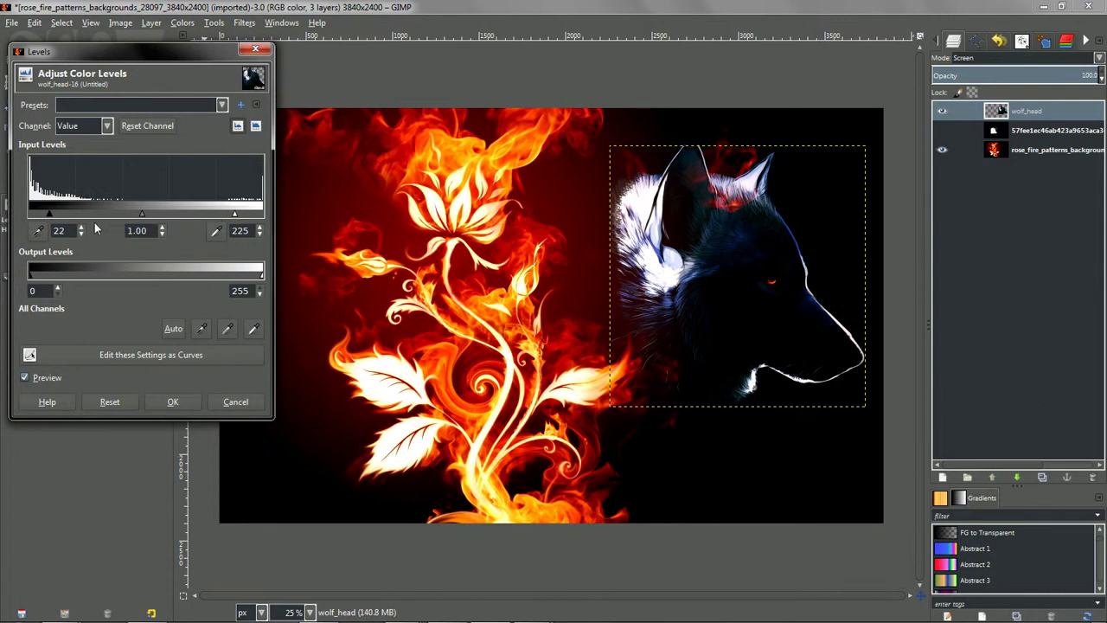
{"action": "left_click_drag", "start_coordinate": [50, 214], "coordinate": [52, 214]}
{"action": "left_click_drag", "start_coordinate": [142, 214], "coordinate": [126, 211]}
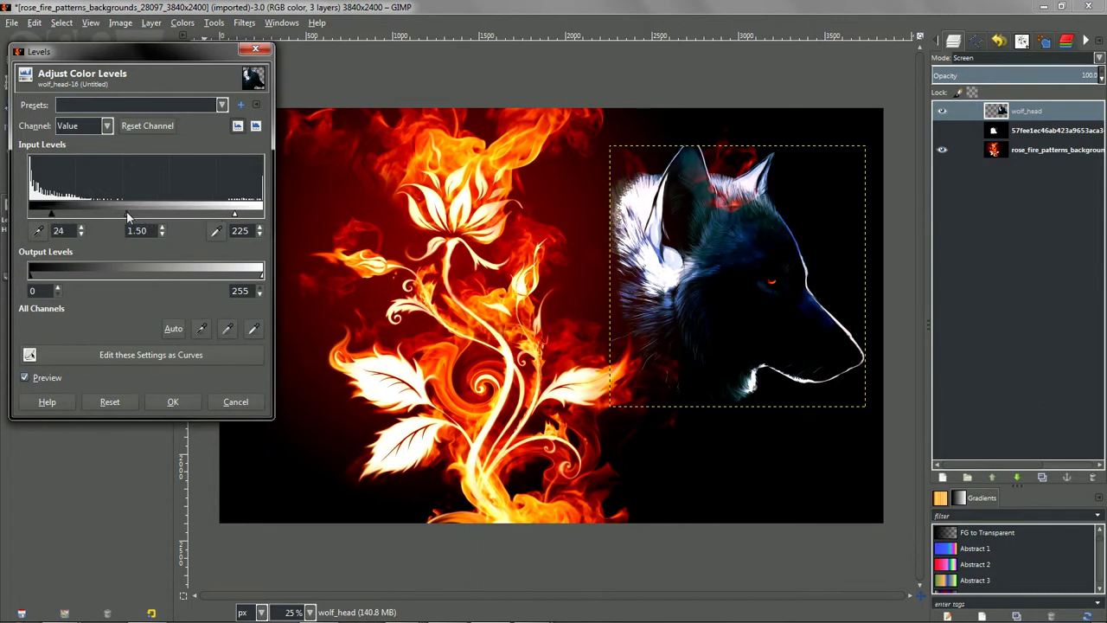
{"action": "left_click_drag", "start_coordinate": [233, 217], "coordinate": [241, 220]}
{"action": "left_click", "coordinate": [156, 403]}
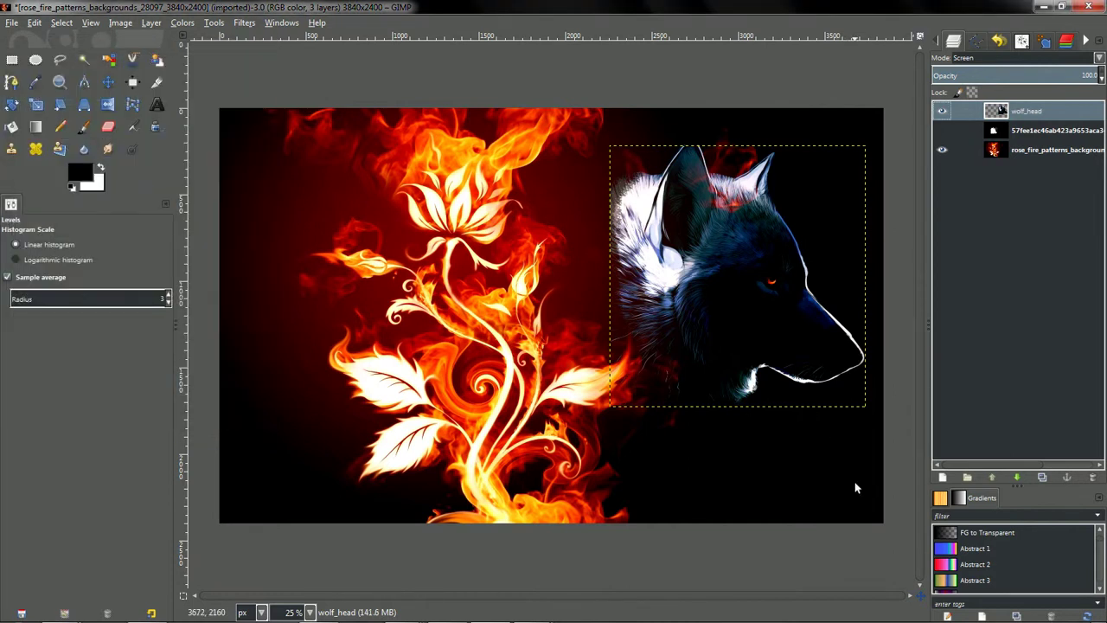
{"action": "left_click", "coordinate": [1052, 150]}
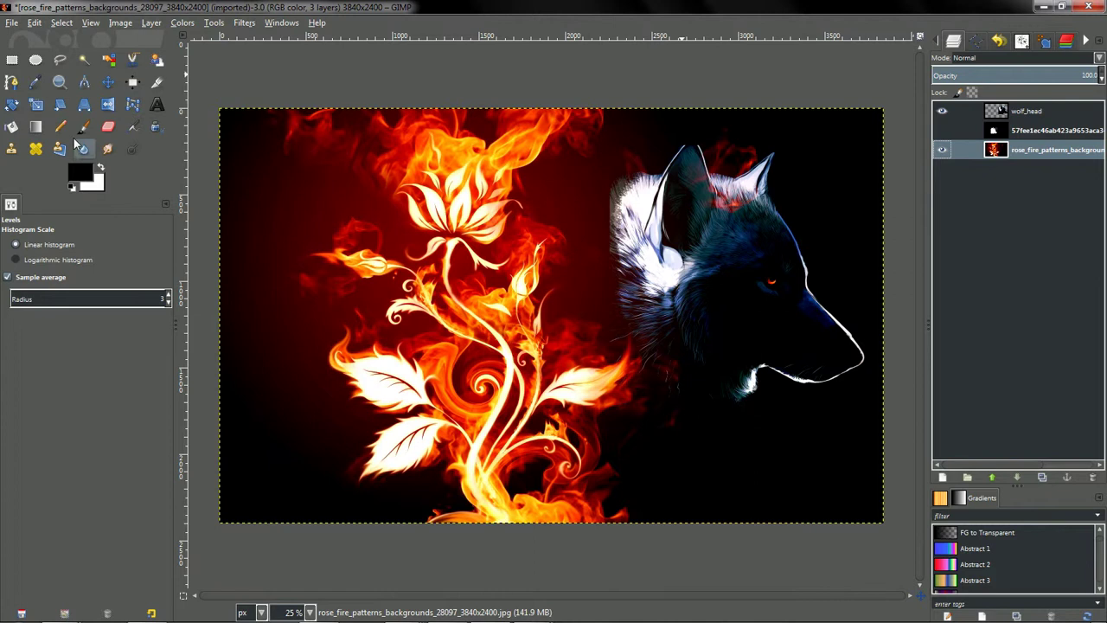
{"action": "left_click", "coordinate": [12, 22]}
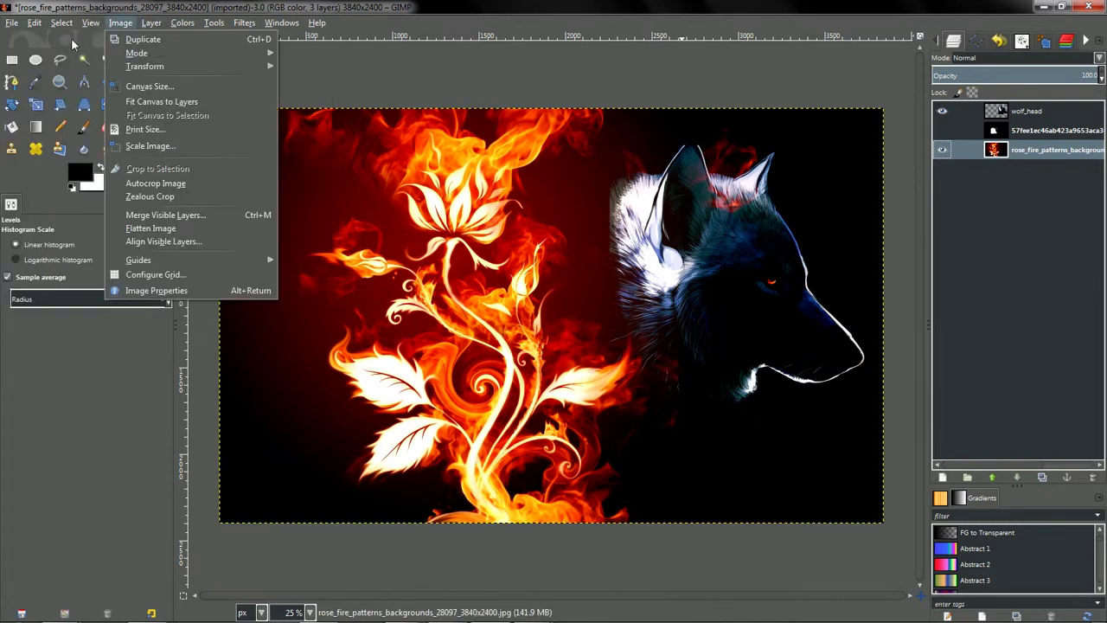
{"action": "left_click", "coordinate": [676, 17]}
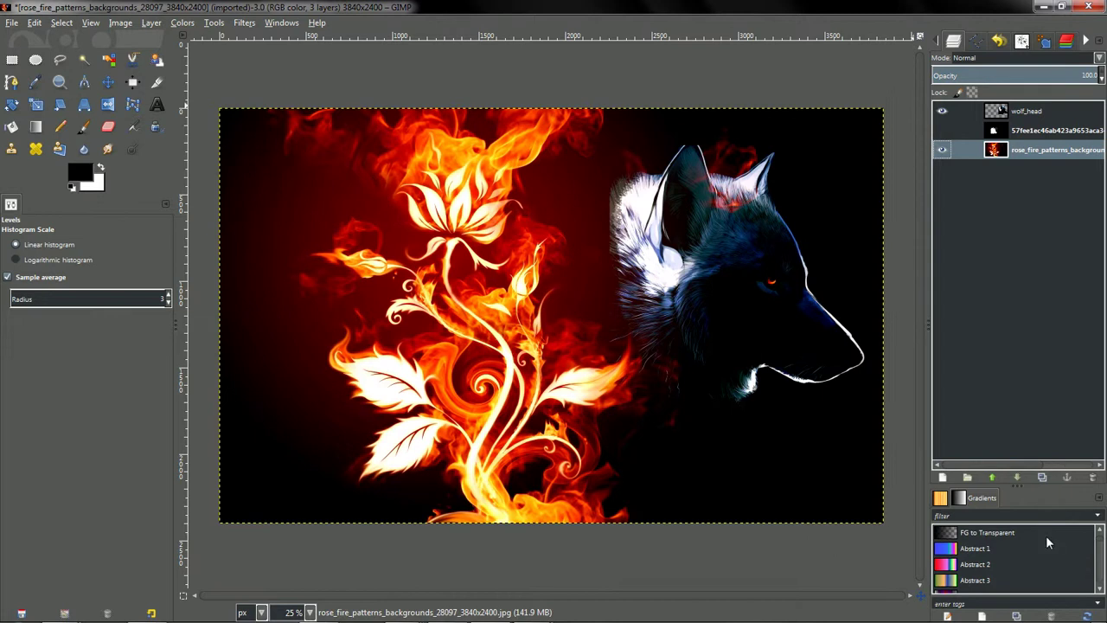
Lower the fiery rose background layer's opacity from 100 to about 84 in the Layers panel.
{"action": "mouse_move", "coordinate": [1007, 610]}
{"action": "scroll", "coordinate": [1017, 76], "scroll_direction": "down", "scroll_amount": 3}
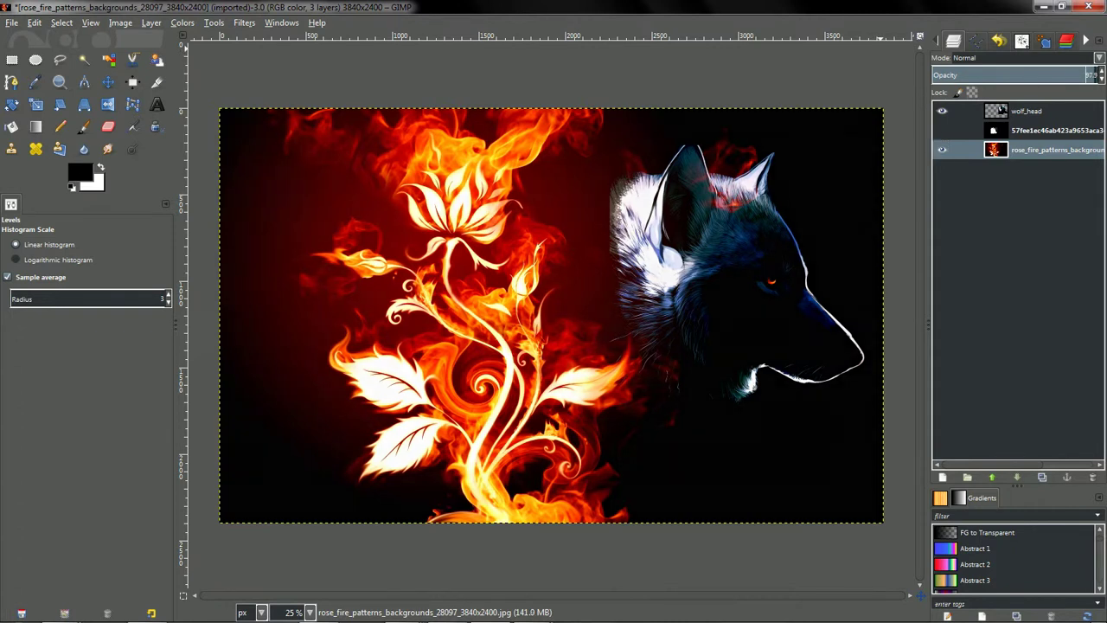
{"action": "scroll", "coordinate": [1016, 76], "scroll_direction": "down", "scroll_amount": 12}
{"action": "mouse_move", "coordinate": [1006, 611]}
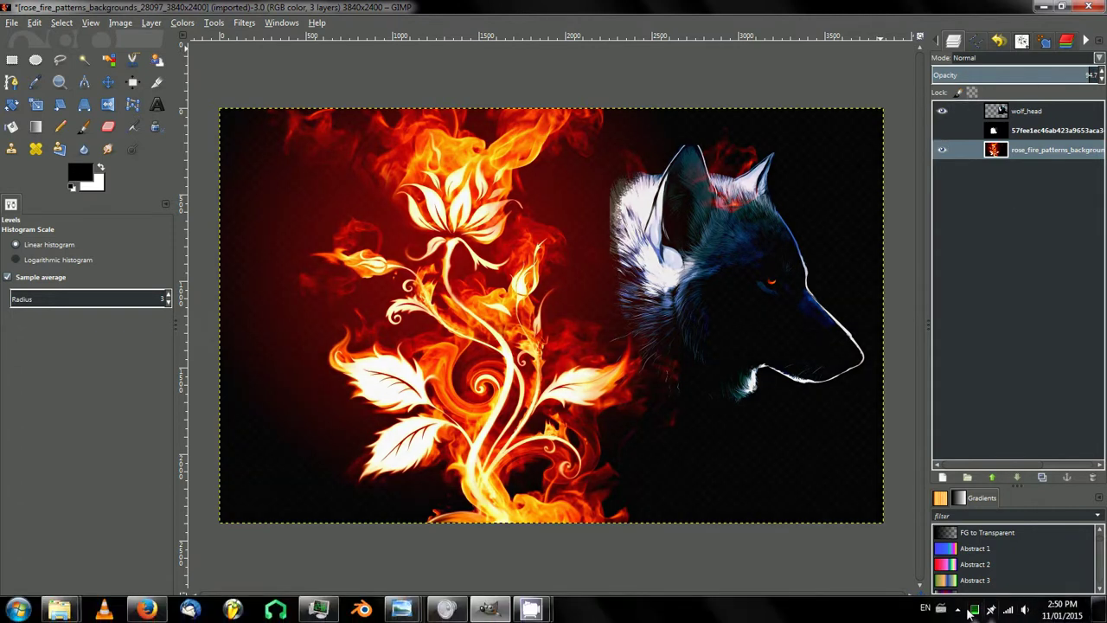